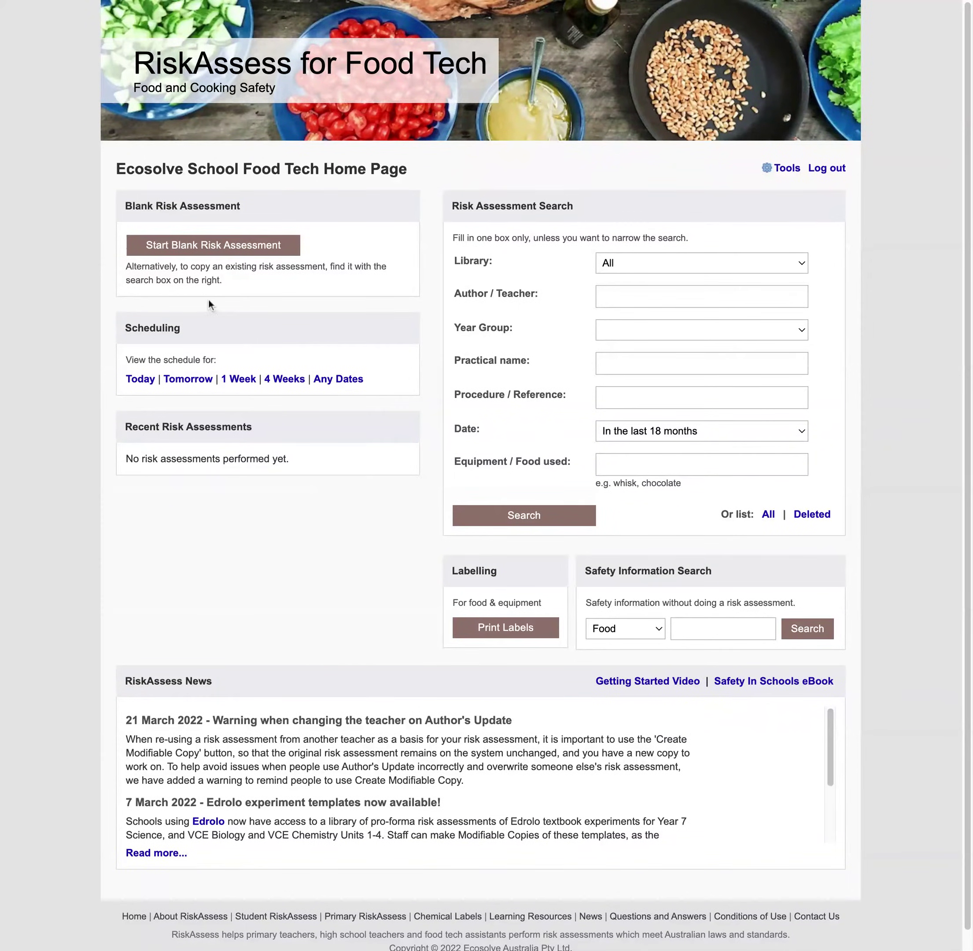
Open a blank Risk Assessment and Practical Order form from the home page
{"action": "left_click", "coordinate": [216, 250]}
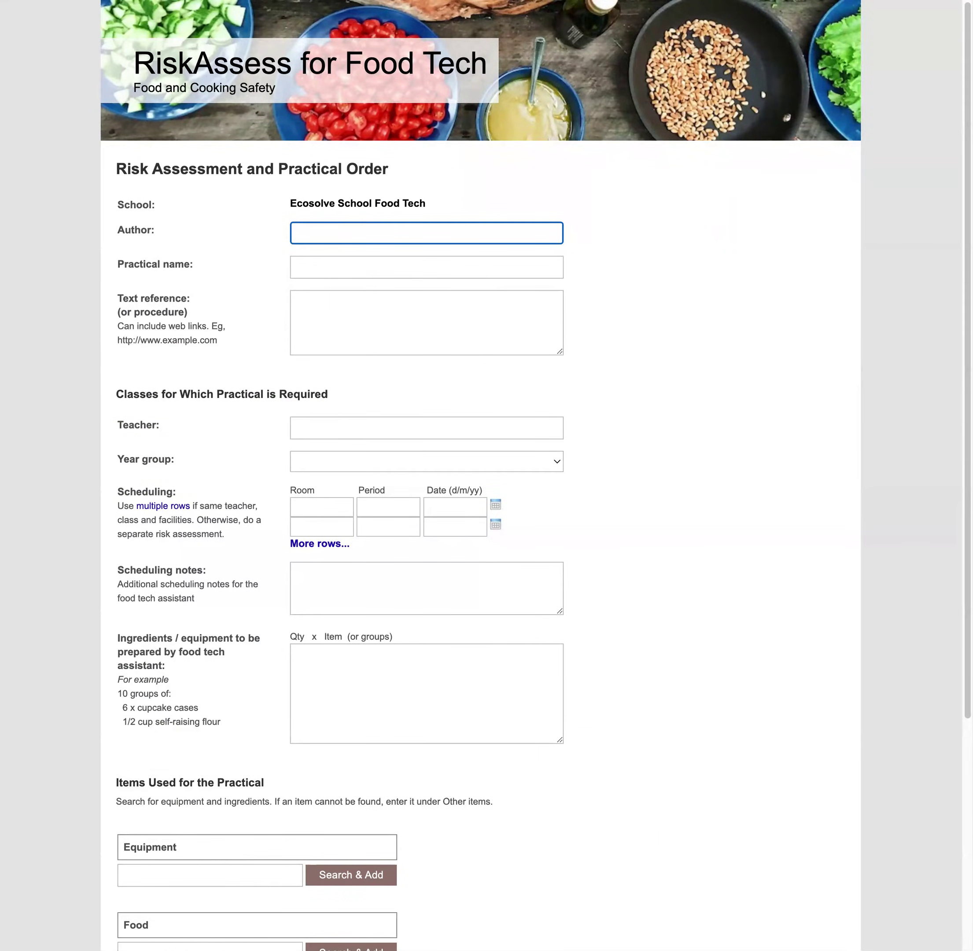
Enter the author's name, name the practical 'Raspberry and White Chocolate Muffins', and paste the five-step procedure
{"action": "type", "text": "John Smith"}
{"action": "key", "text": "Tab"}
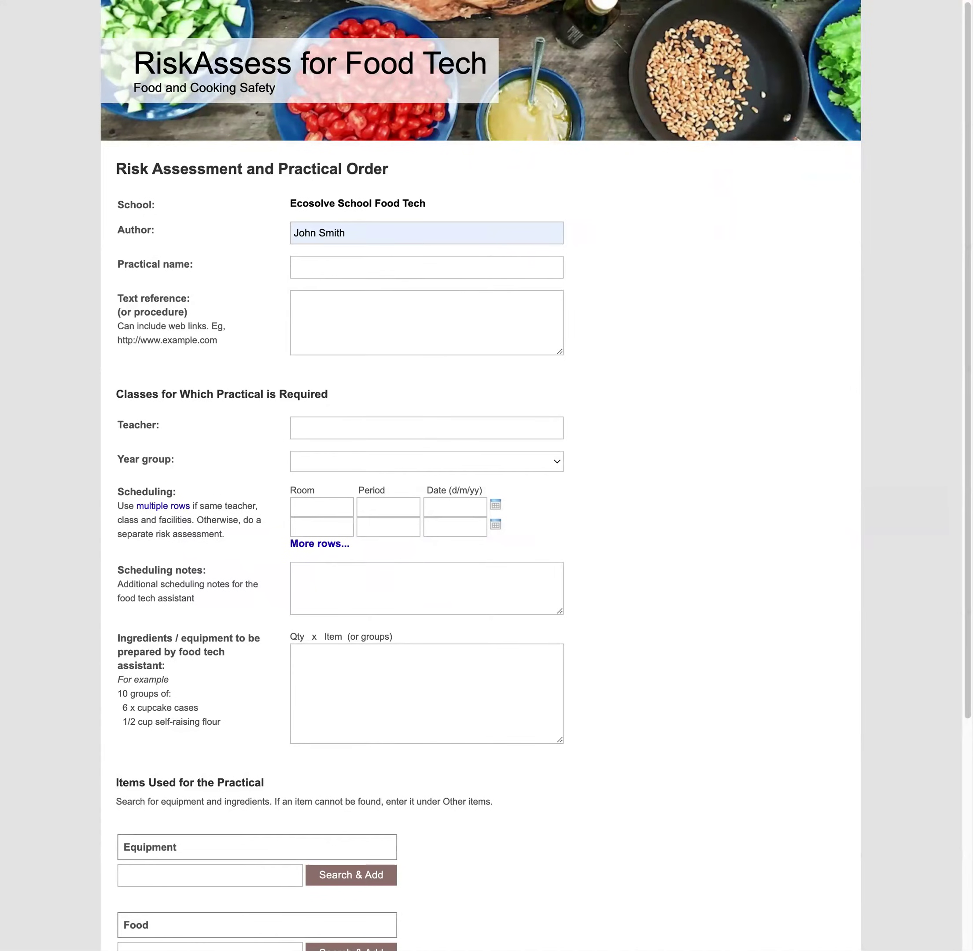
{"action": "left_click", "coordinate": [502, 268]}
{"action": "type", "text": "Raspberry and White Chocolate Muffins"}
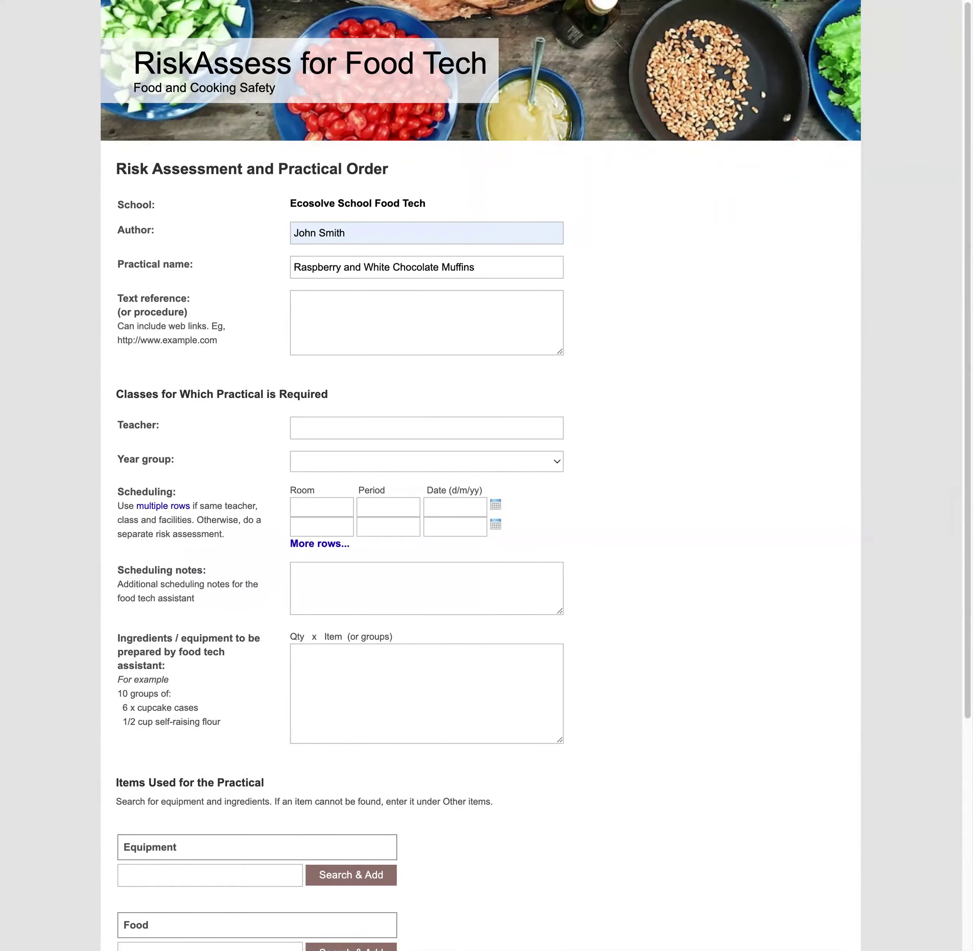
{"action": "left_click", "coordinate": [353, 332]}
{"action": "type", "text": "1. Sift the flour into a large bowl. Add the caster sugar and the choc chips and stir to combine. 2. Combine the melted butter, the whisked egg, the vanilla essence and the milk in a large jug. 3. Make a well in the centre of the dry ingredients and pour the milk mixture in. Using a large metal spoon, mix ONLY until the ingredients are just incorporated. (Too much mixing results in a tough and chewy muffin). 4. Add the berries and gently fold through. 5. Spoon the mixture into the prepared muffin cases and bake for 20-25 minutes (large) or 15-18 minutes (mini muffins). Test with a skewer to see when they are cooked through. Serve warm or cold. They freeze well to use as part of school lunches."}
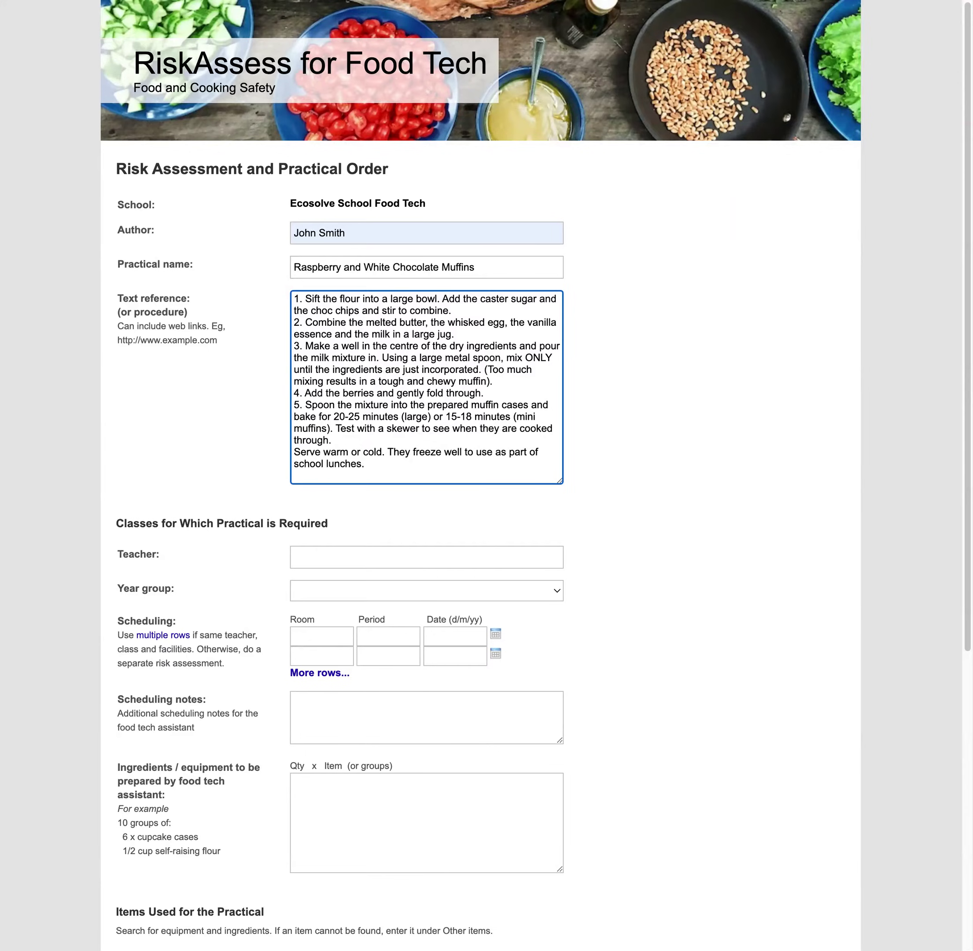
{"action": "left_click", "coordinate": [388, 554]}
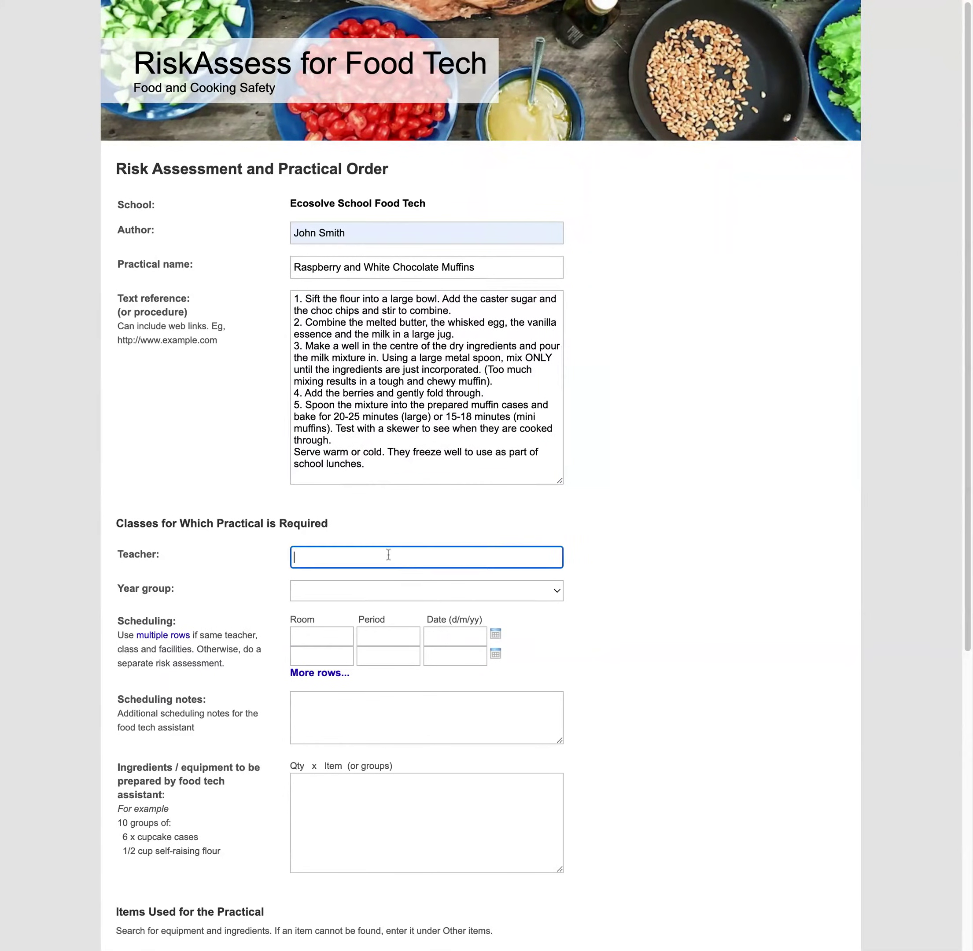
Fill in the teacher from the autofill suggestion and set the year group to 9
{"action": "type", "text": "Jo"}
{"action": "key", "text": "Down"}
{"action": "key", "text": "Return"}
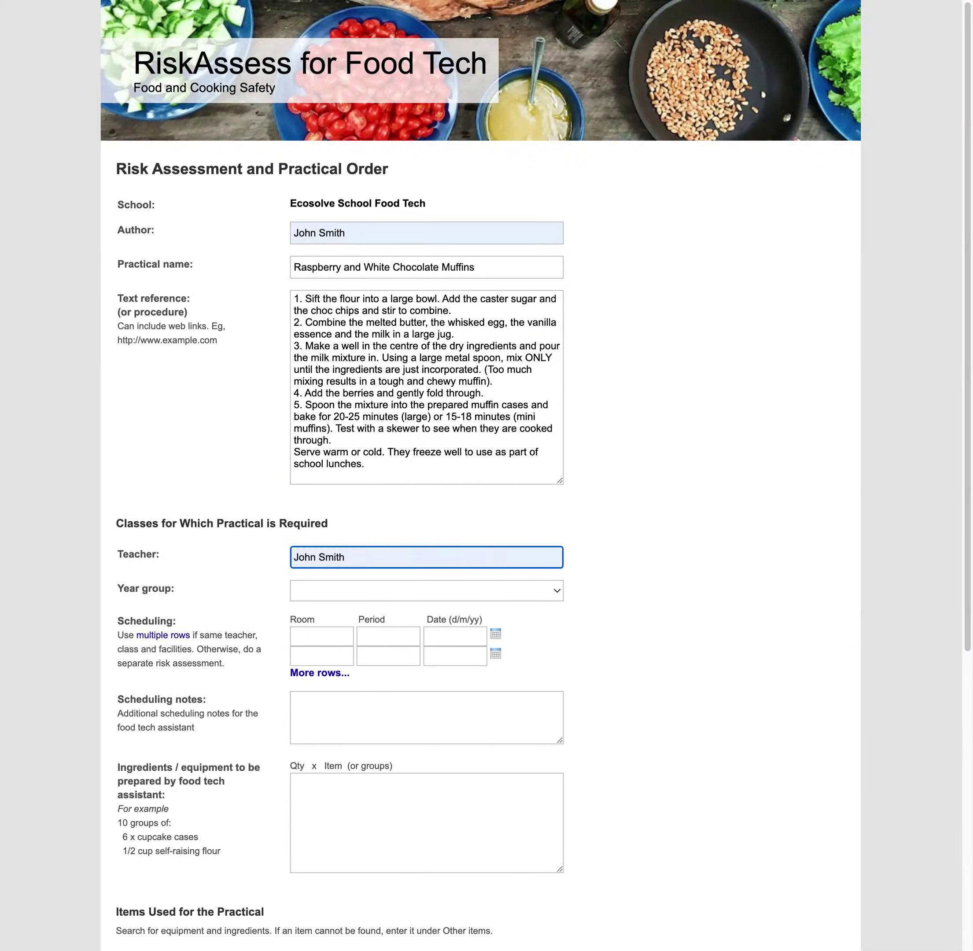
{"action": "key", "text": "Tab"}
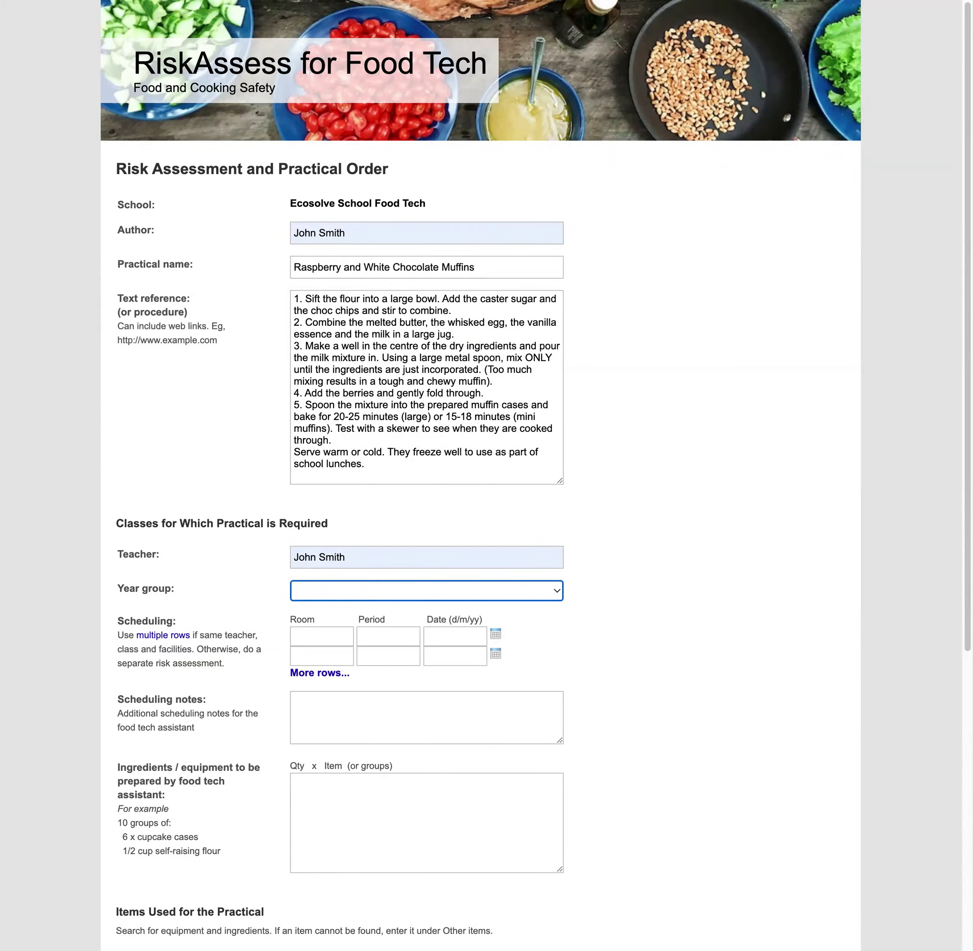
{"action": "key", "text": "9"}
Book room 202, period 3, dated today, 1/4/22
{"action": "key", "text": "Tab"}
{"action": "key", "text": "Tab"}
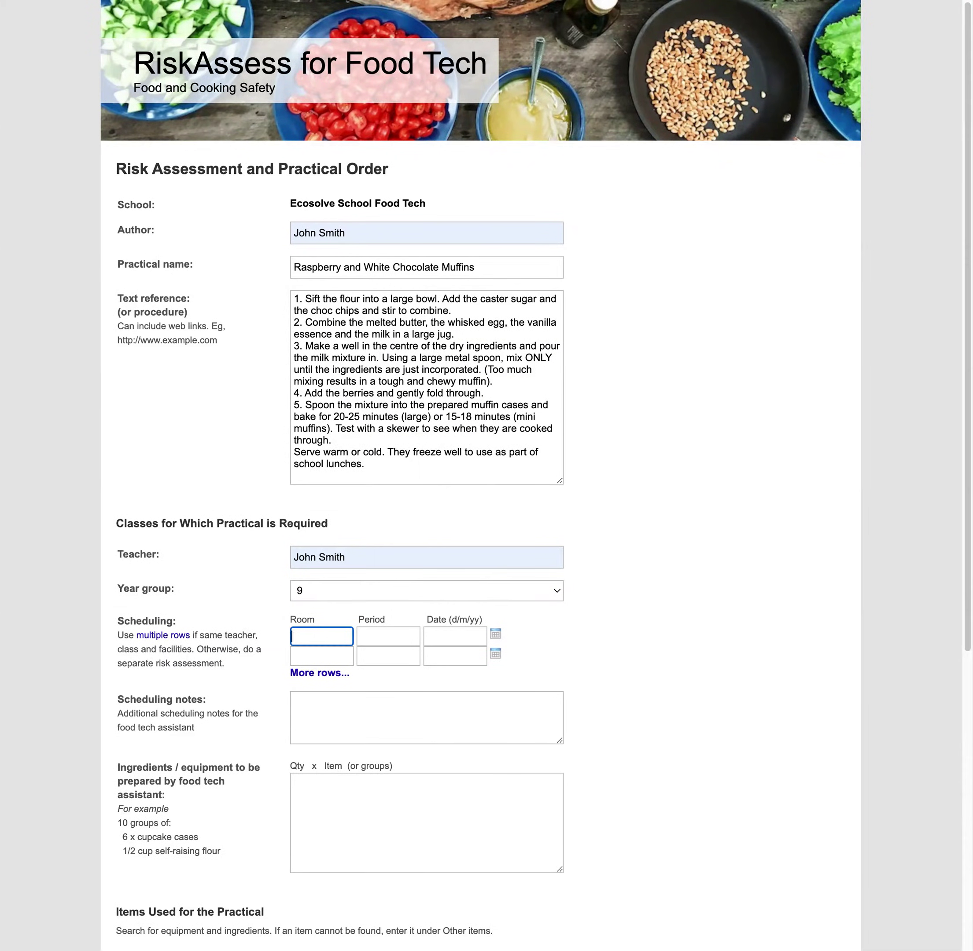
{"action": "type", "text": "202"}
{"action": "key", "text": "Tab"}
{"action": "type", "text": "3"}
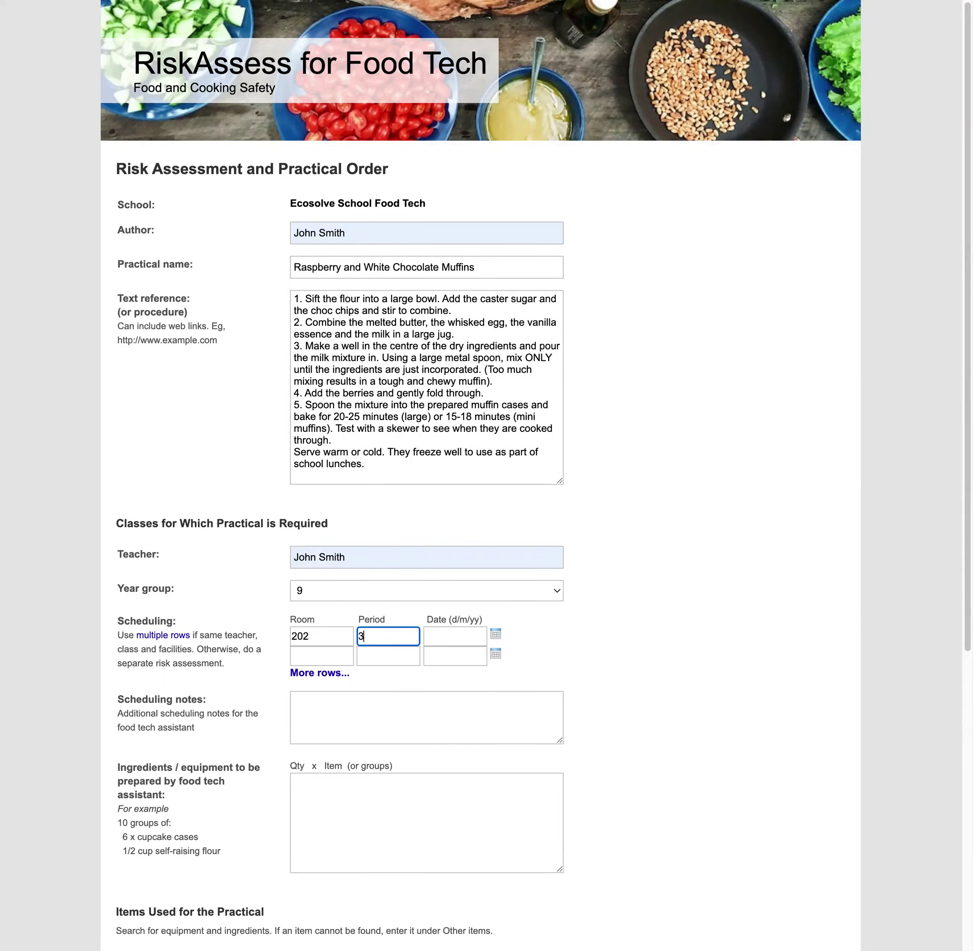
{"action": "key", "text": "Tab"}
{"action": "left_click", "coordinate": [496, 637]}
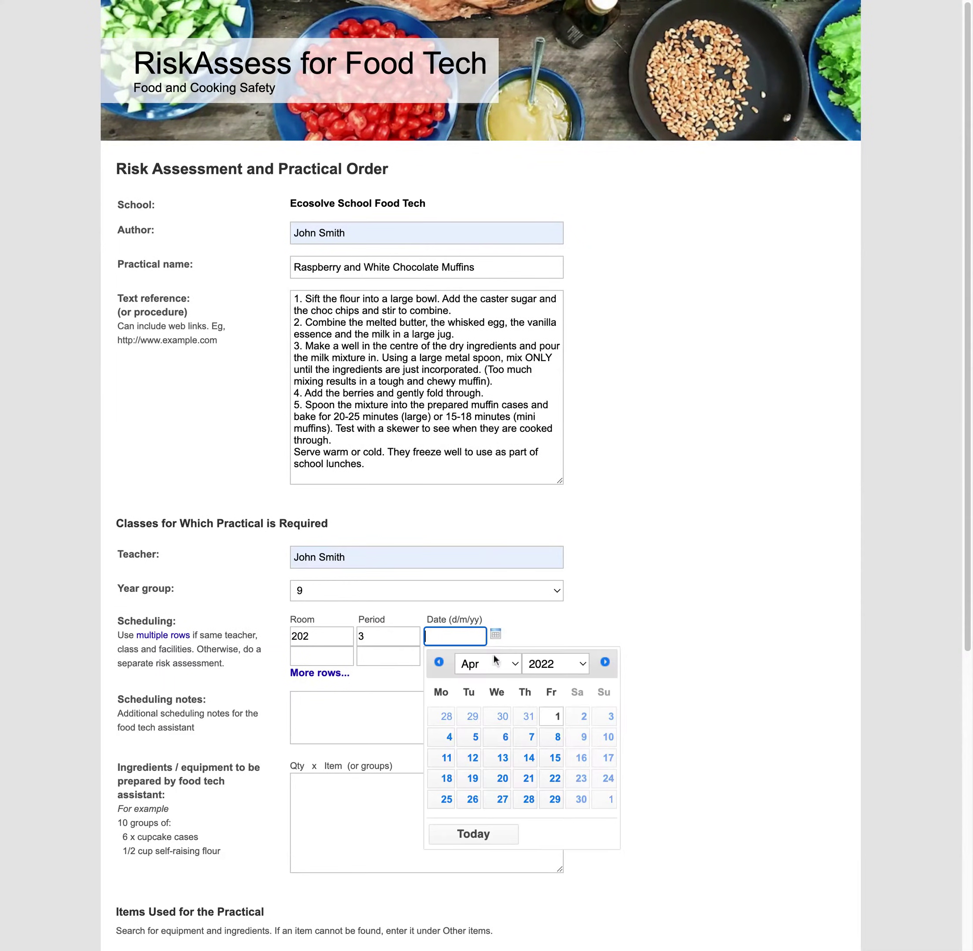
{"action": "left_click", "coordinate": [484, 837]}
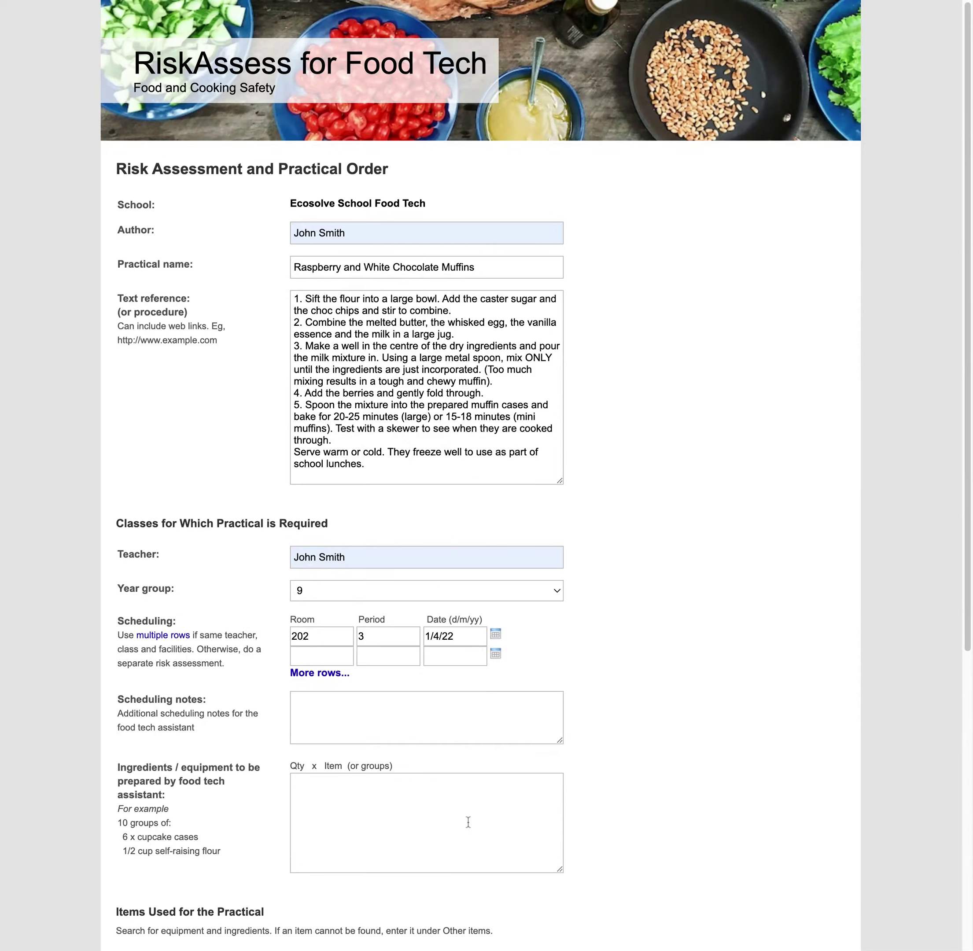
{"action": "scroll", "coordinate": [332, 730], "scroll_direction": "down", "scroll_amount": 2}
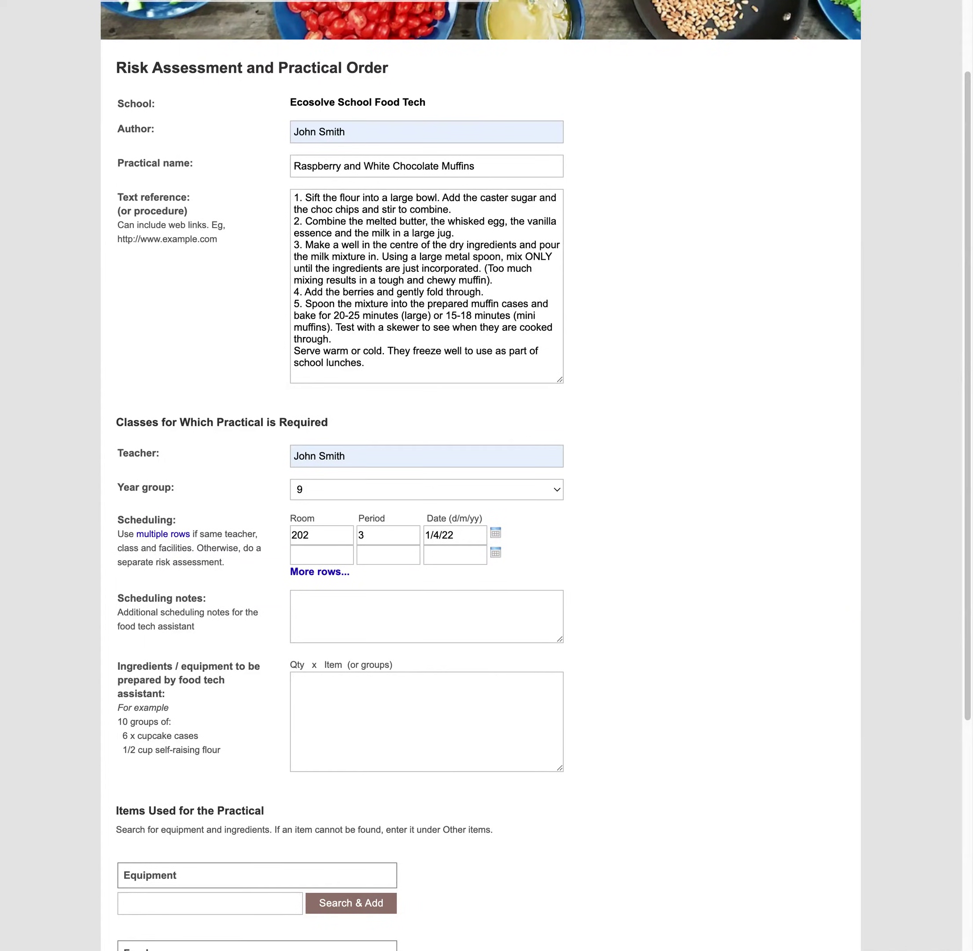
Paste the 4-group muffin ingredient list, self-raising flour to frozen raspberries, into Ingredients/equipment
{"action": "left_click", "coordinate": [395, 716]}
{"action": "type", "text": "4 groups of:  - 2 1/2 cups (375g) self-raising flour  - 3/4 cup (150g) caster sugar  - 2/3 cup white choc chips  - 250ml milk  - 125g butter  - 1 teaspoon vanilla essence  - 1 egg  - 150g frozen raspberries (or blueberries)"}
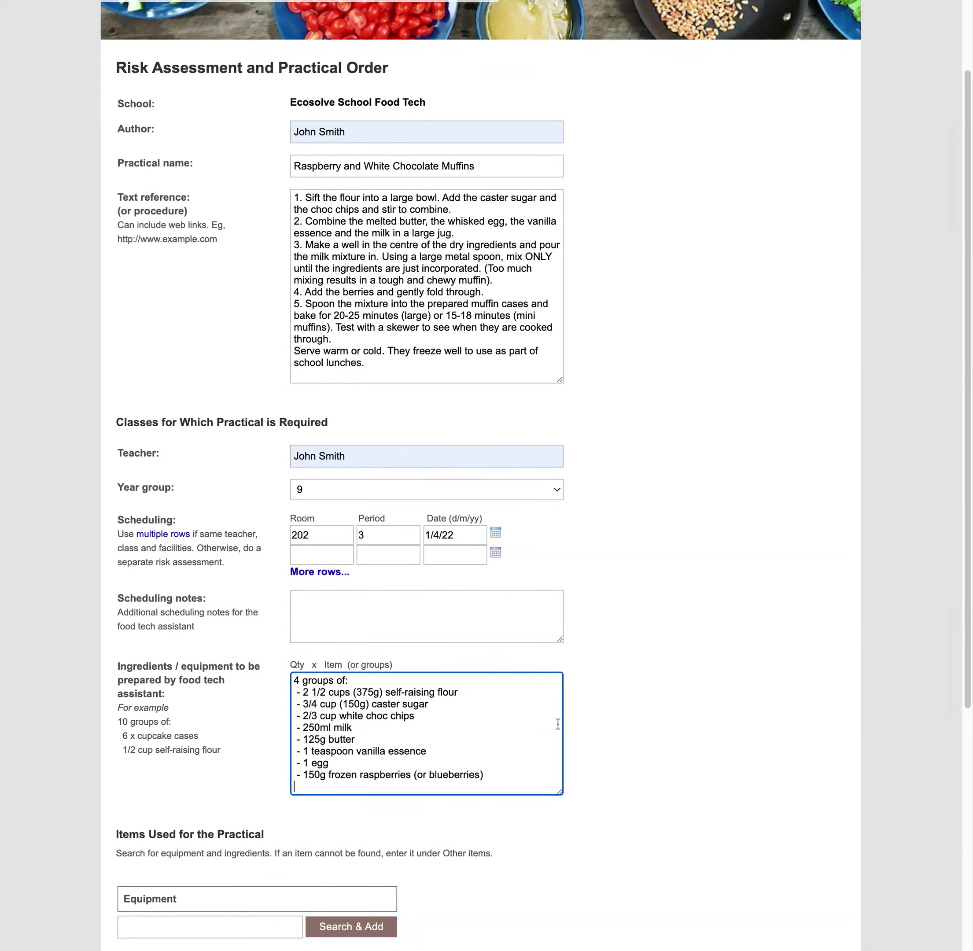
{"action": "key", "text": "Return"}
{"action": "scroll", "coordinate": [466, 785], "scroll_direction": "down", "scroll_amount": 5}
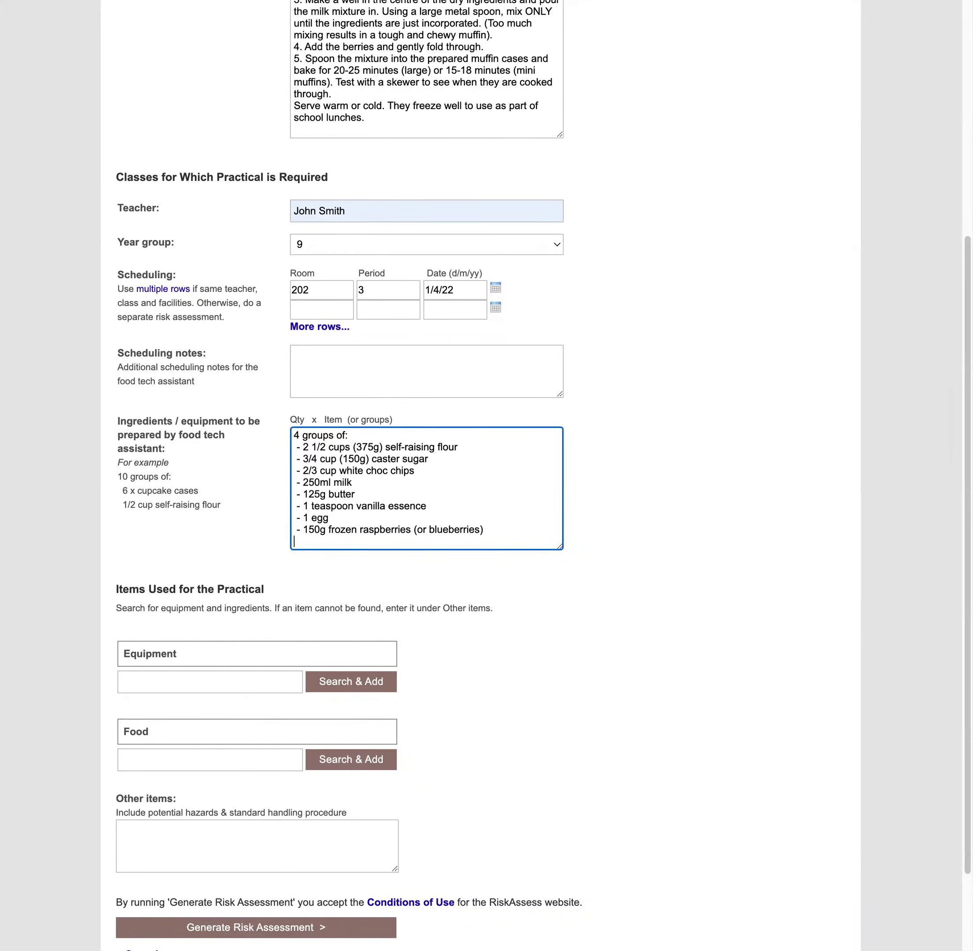
Add a fan-forced oven and a plastic measuring jug to the equipment list
{"action": "left_click", "coordinate": [210, 681]}
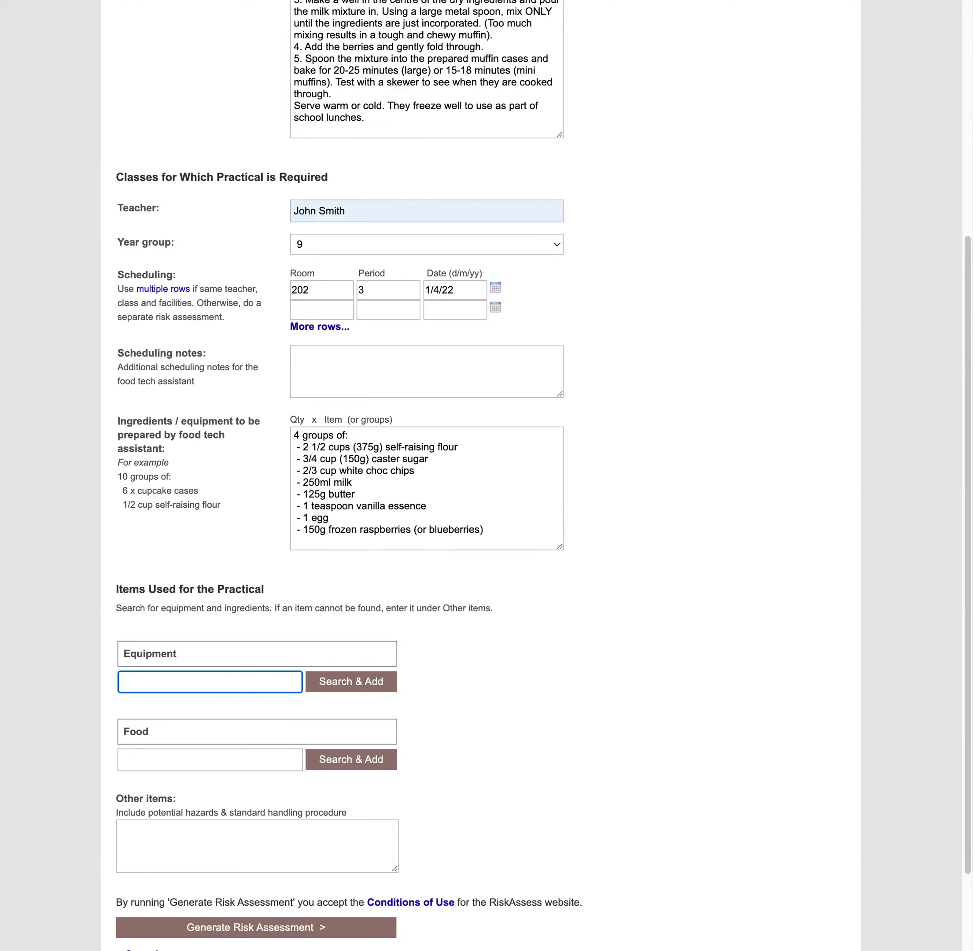
{"action": "type", "text": "oven"}
{"action": "key", "text": "Return"}
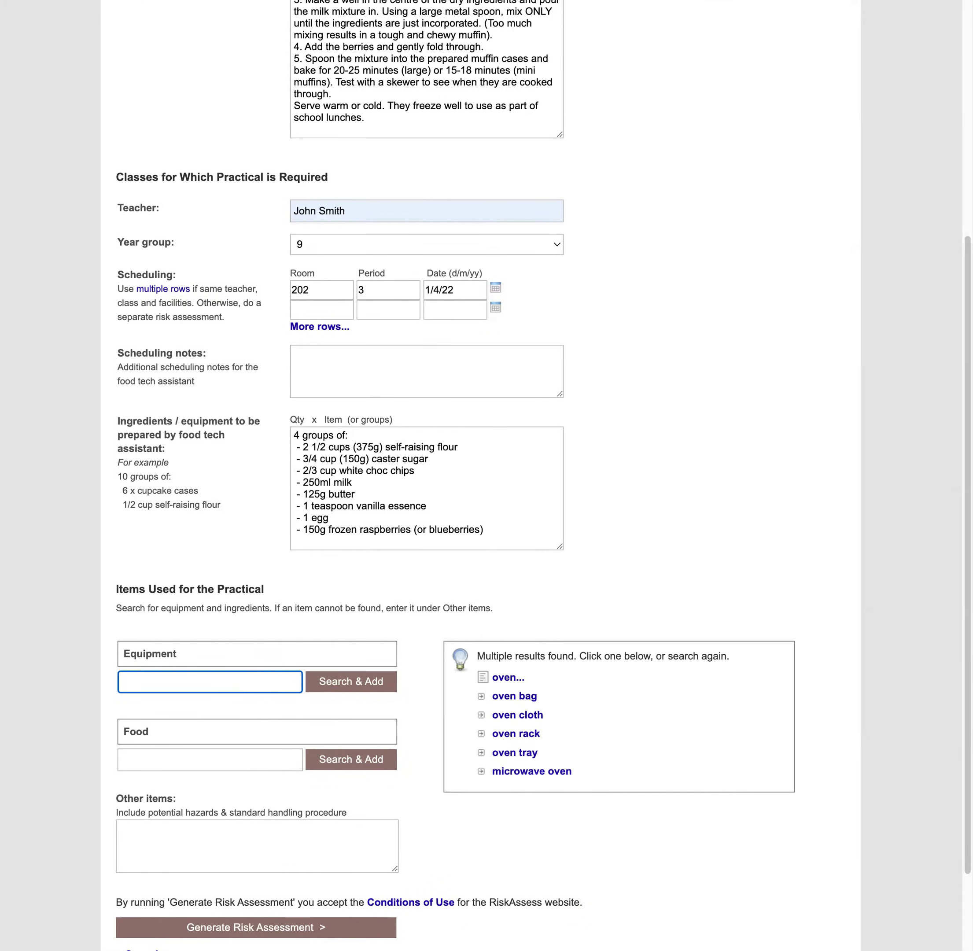
{"action": "left_click", "coordinate": [508, 678]}
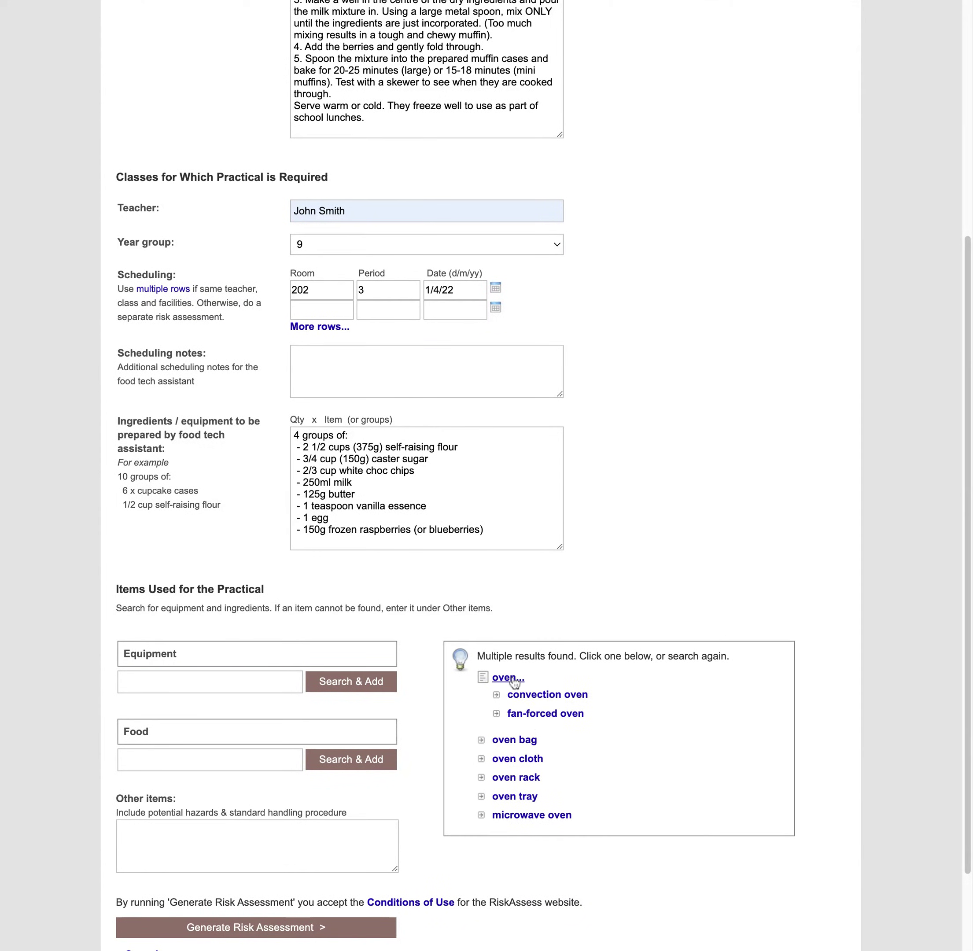
{"action": "left_click", "coordinate": [528, 714]}
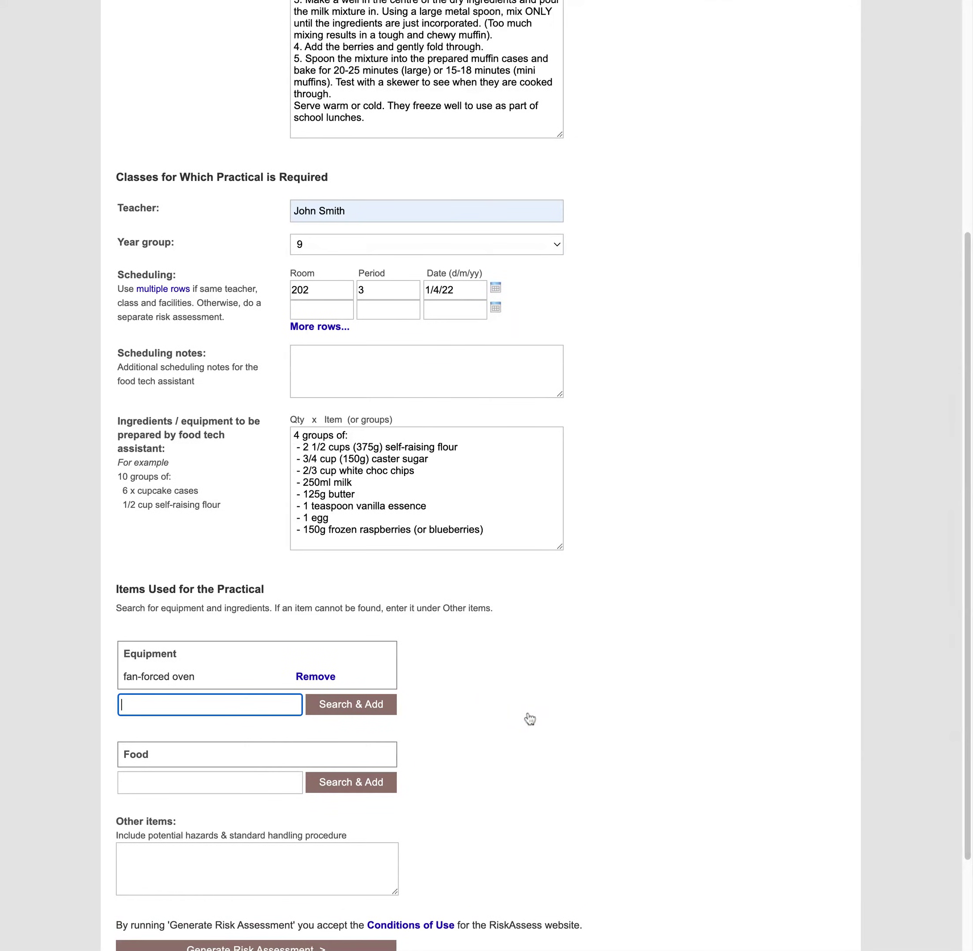
{"action": "type", "text": "measuri"}
{"action": "key", "text": "Return"}
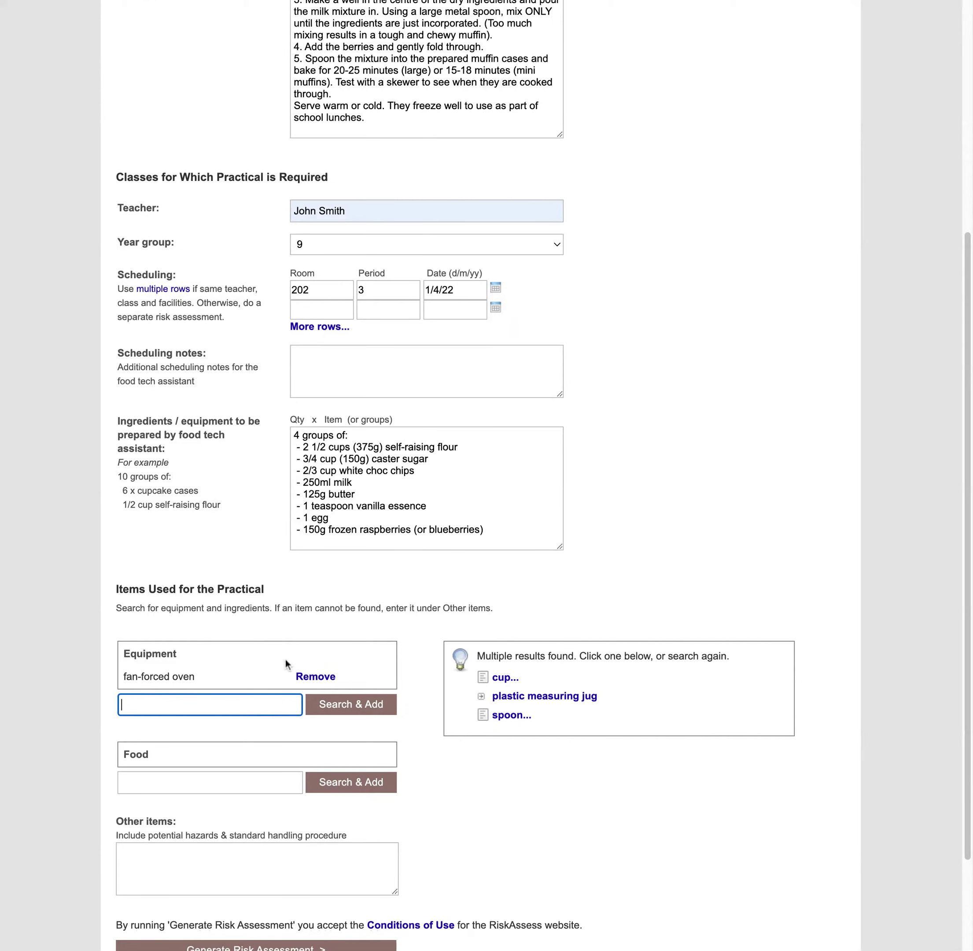
{"action": "left_click", "coordinate": [540, 697]}
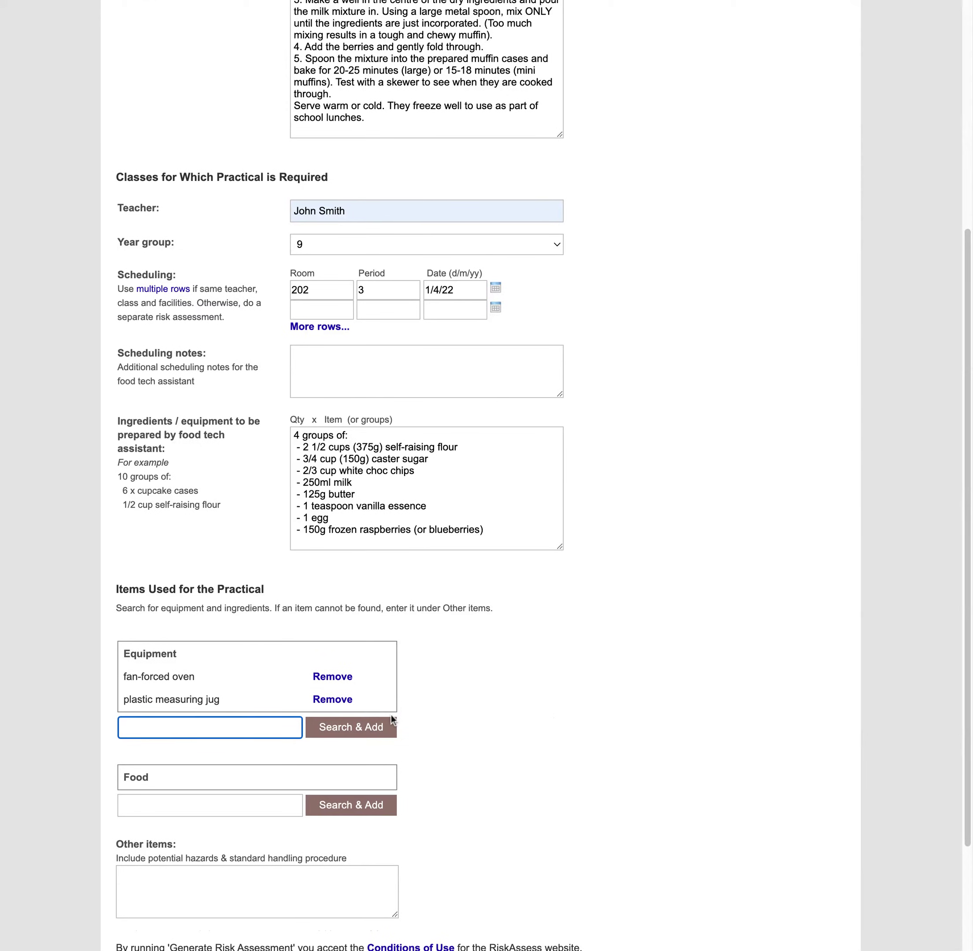
{"action": "scroll", "coordinate": [516, 733], "scroll_direction": "down", "scroll_amount": 2}
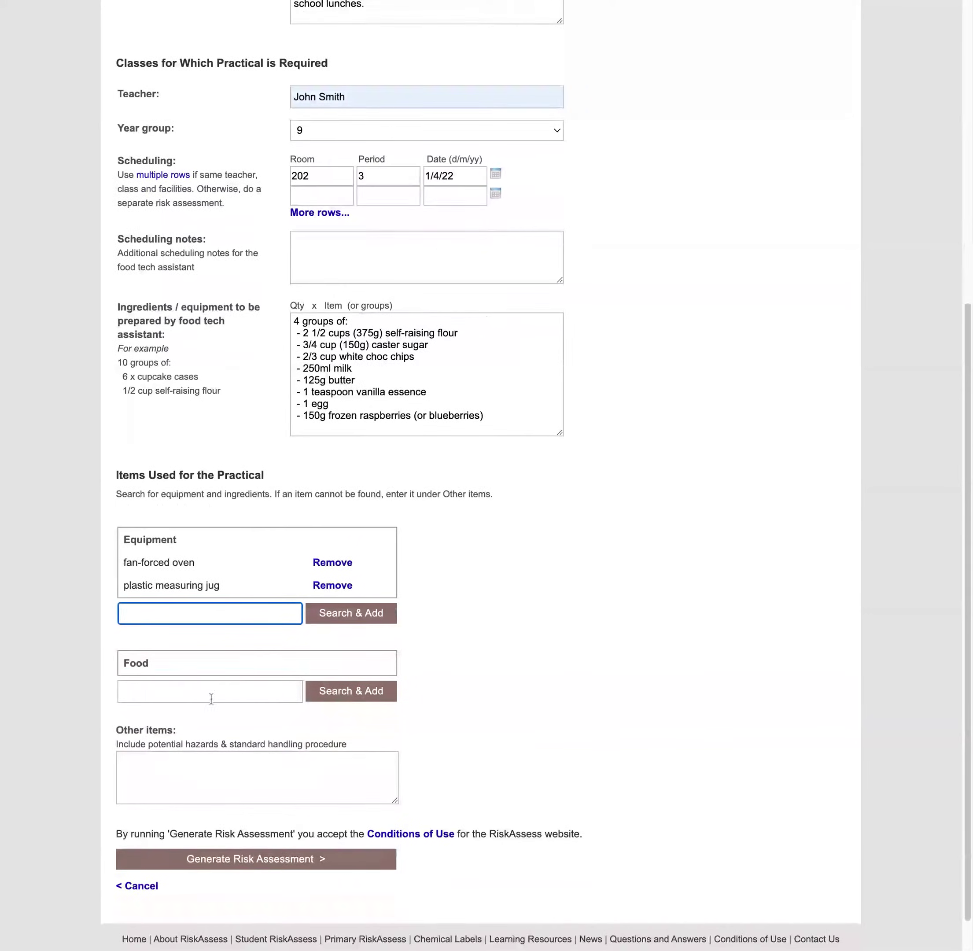
Add white chocolate and frozen raspberries to the food list
{"action": "left_click", "coordinate": [199, 690]}
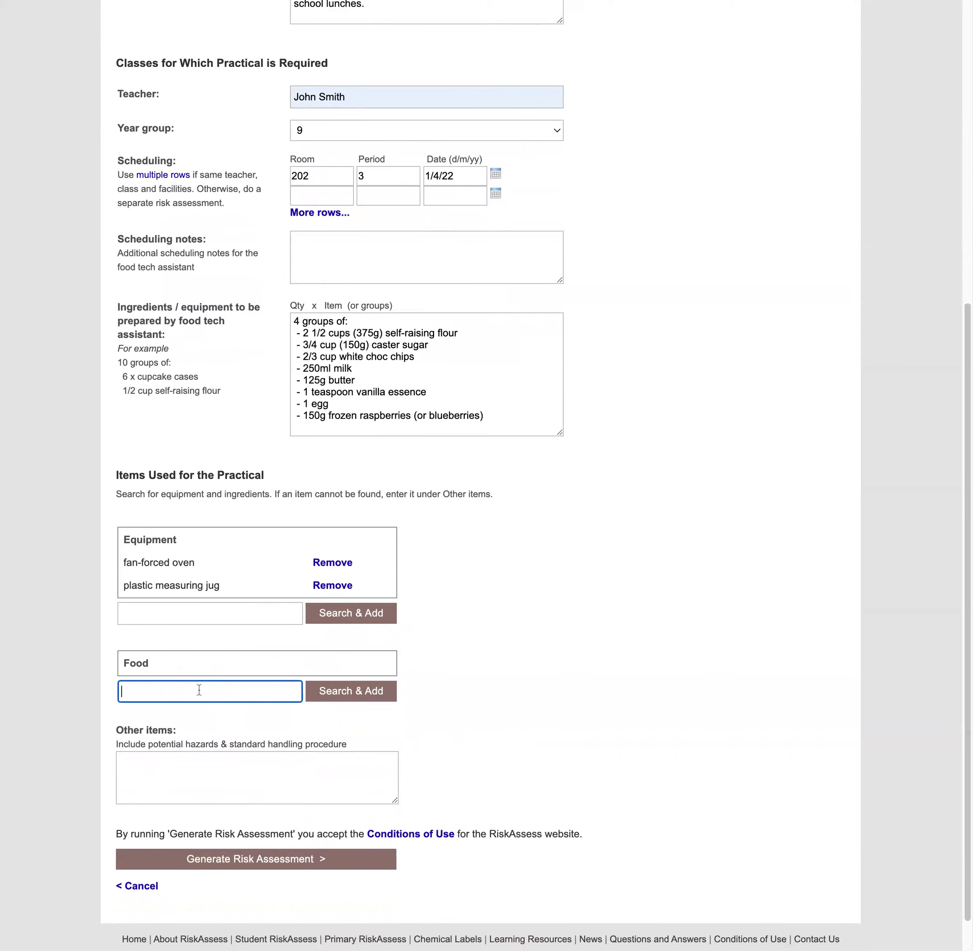
{"action": "type", "text": "white choc"}
{"action": "key", "text": "Return"}
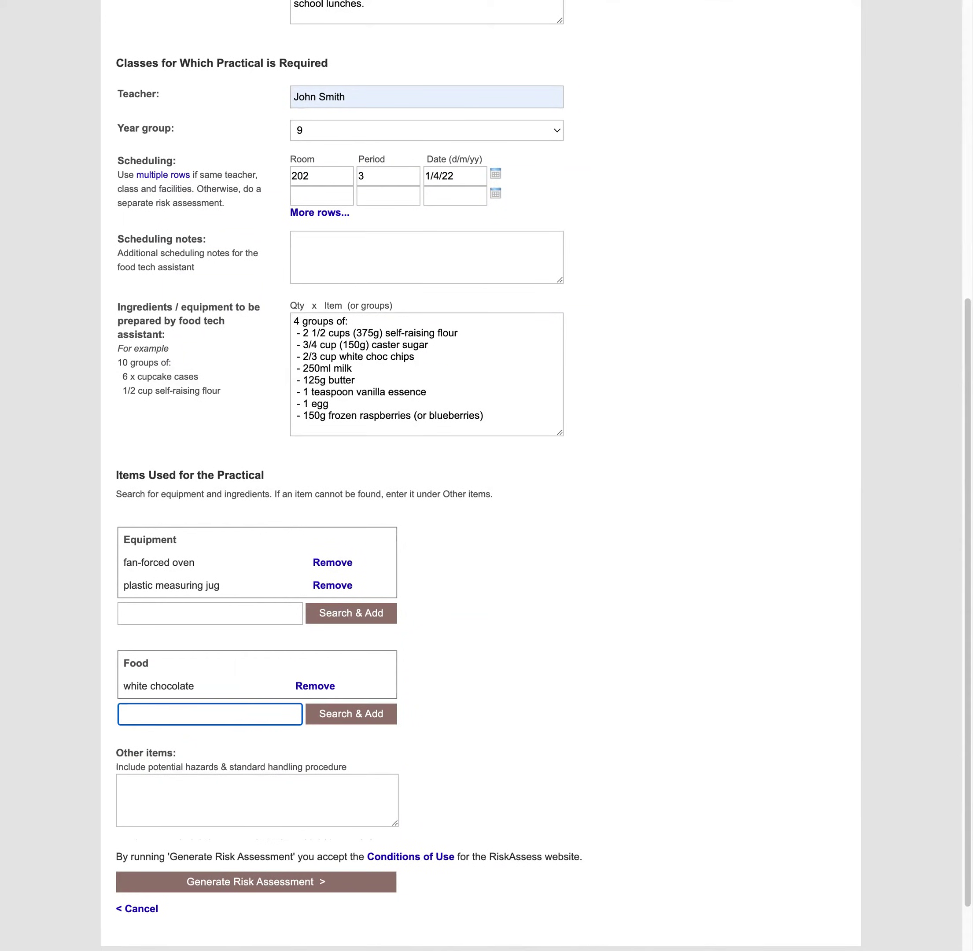
{"action": "type", "text": "raspberr"}
{"action": "key", "text": "Return"}
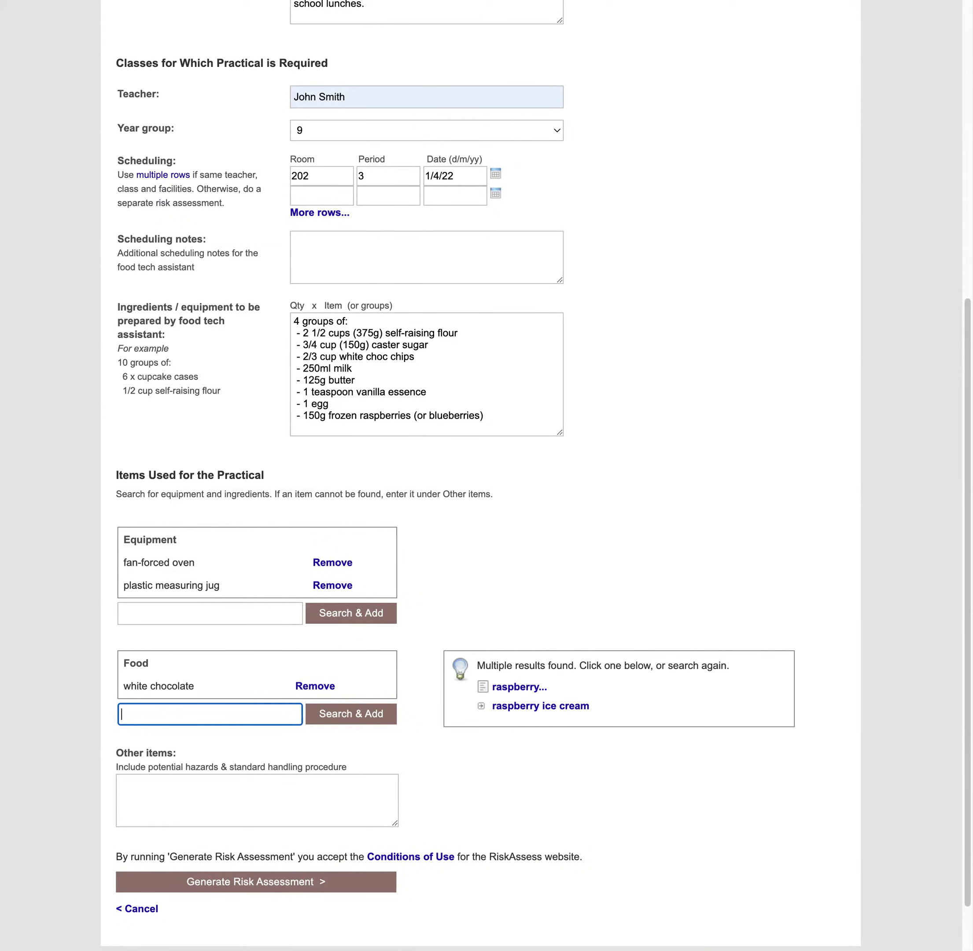
{"action": "left_click", "coordinate": [527, 695]}
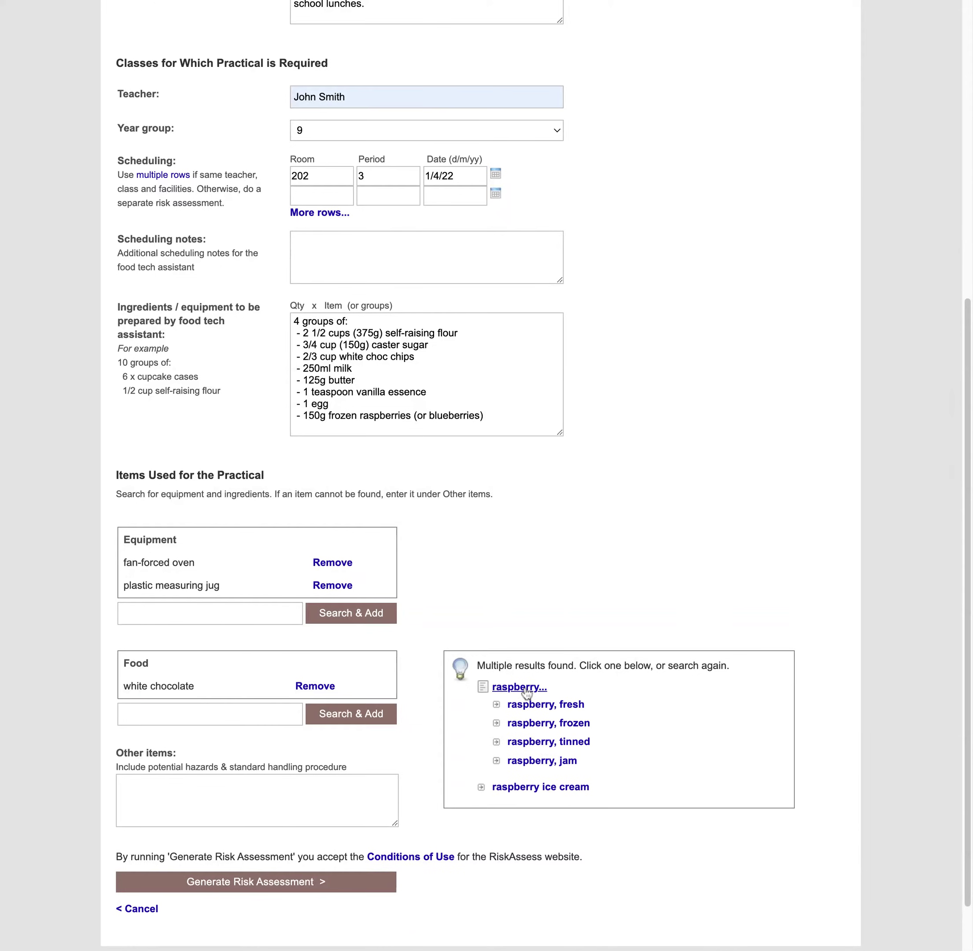
{"action": "left_click", "coordinate": [580, 727]}
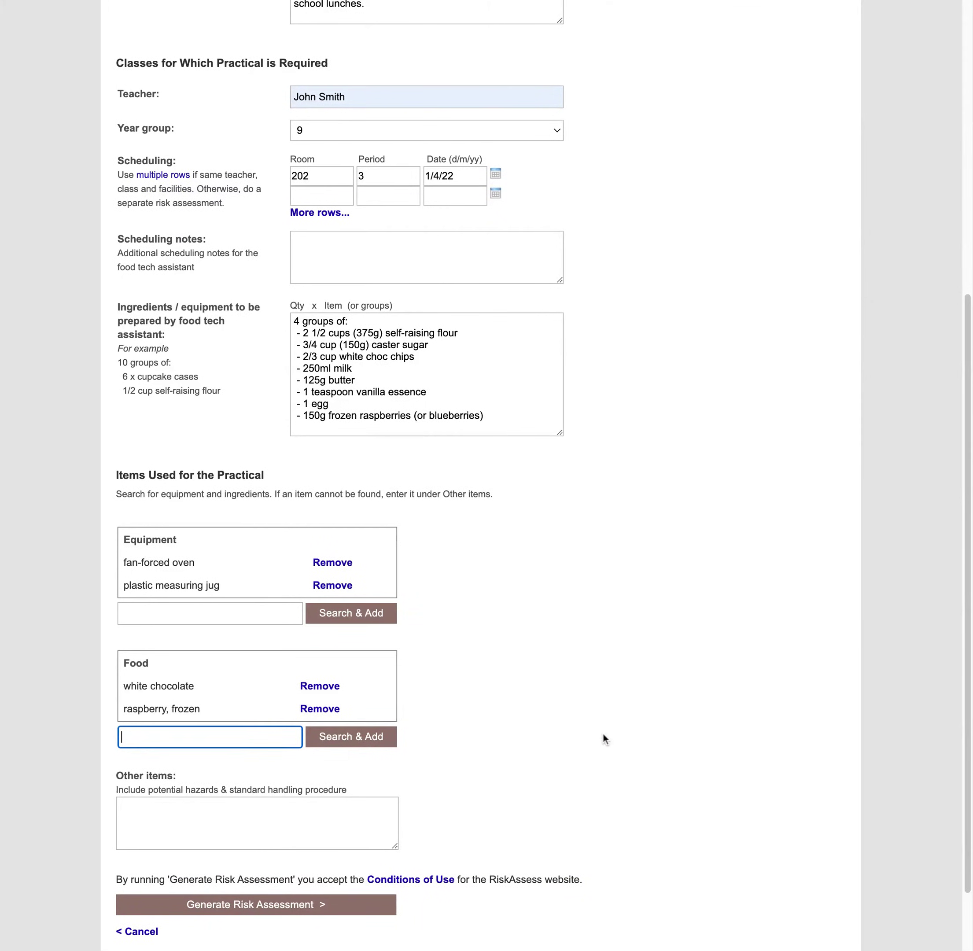
{"action": "scroll", "coordinate": [602, 737], "scroll_direction": "down", "scroll_amount": 3}
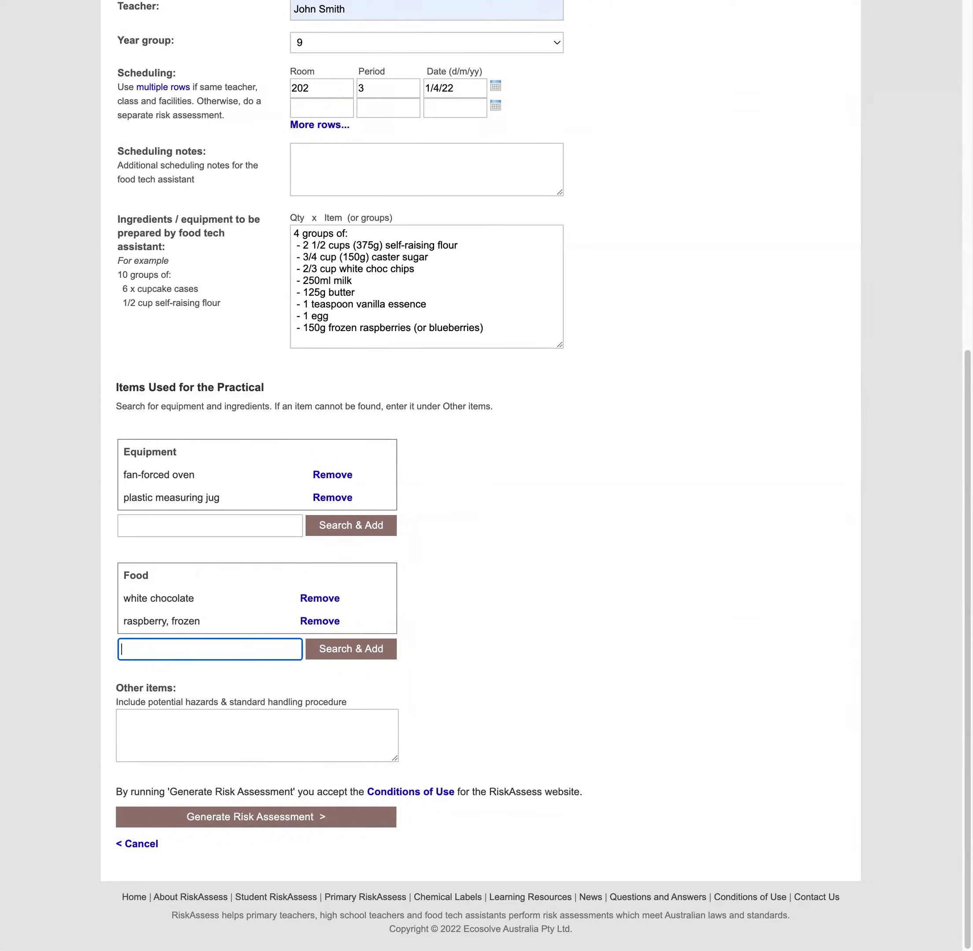
{"action": "left_click", "coordinate": [574, 723]}
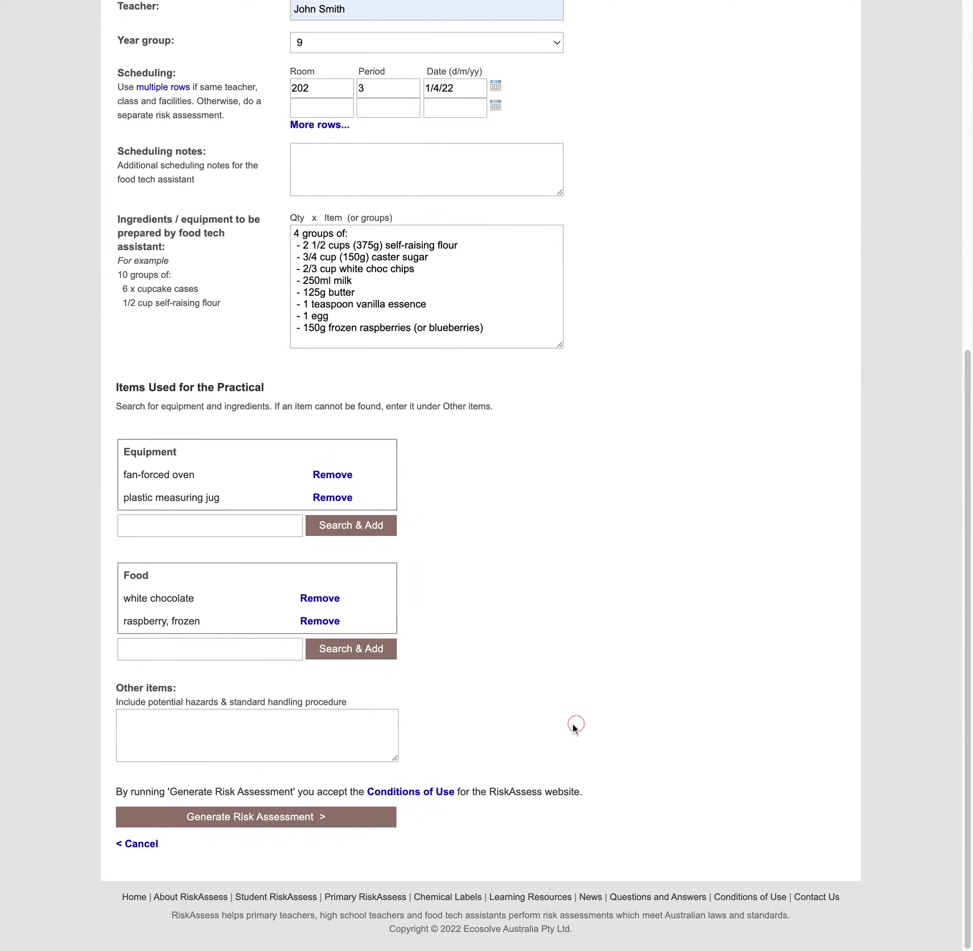
Generate the risk assessment and review the white chocolate allergy and oven burn warnings
{"action": "left_click", "coordinate": [325, 819]}
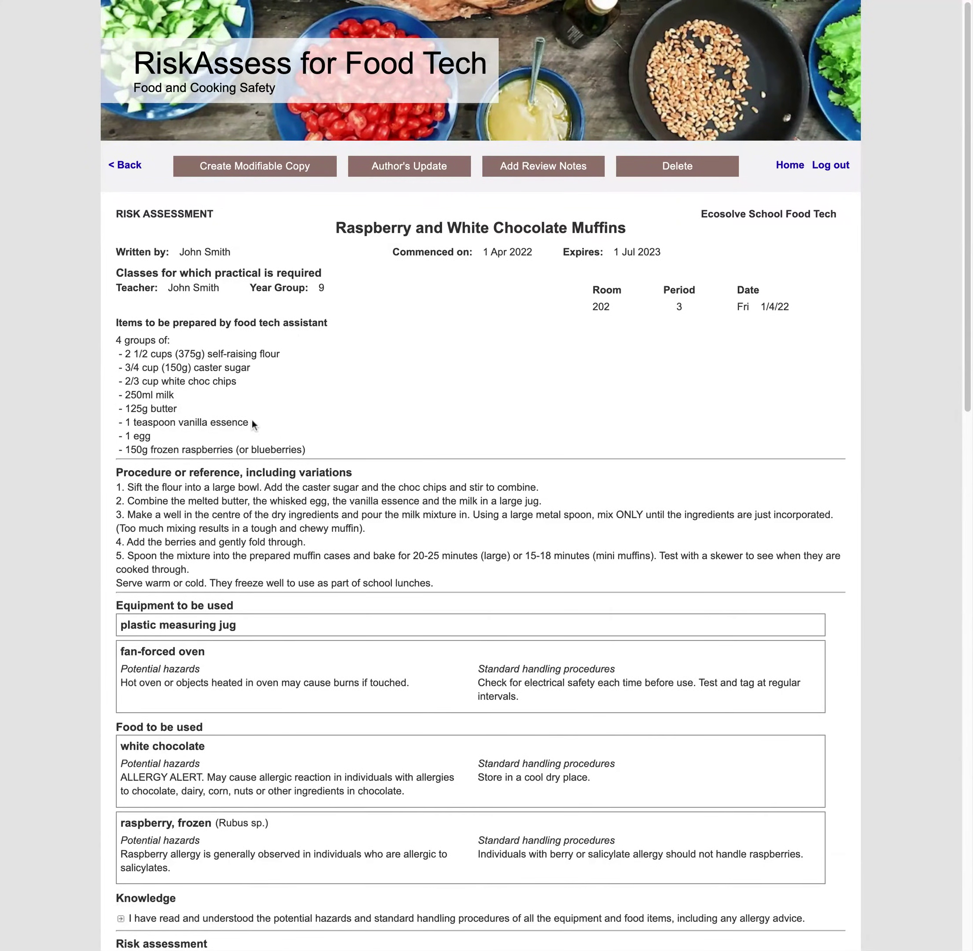
{"action": "scroll", "coordinate": [383, 750], "scroll_direction": "down", "scroll_amount": 2}
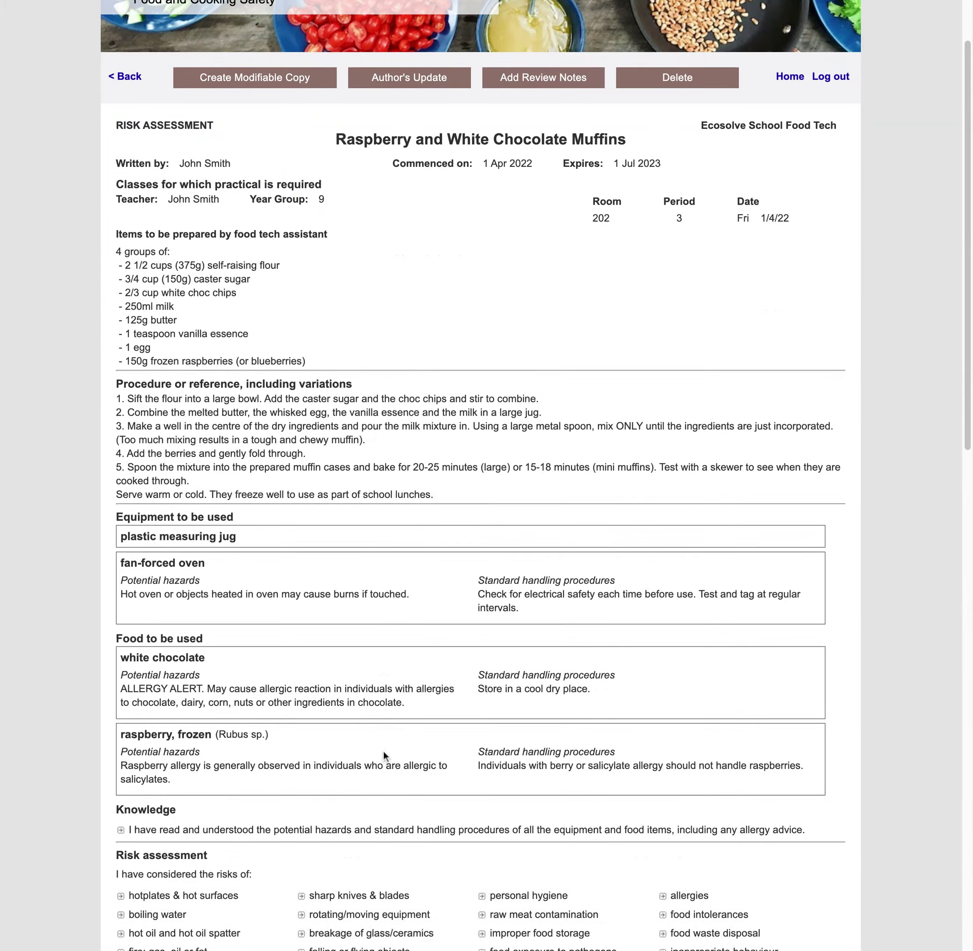
{"action": "scroll", "coordinate": [384, 755], "scroll_direction": "down", "scroll_amount": 2}
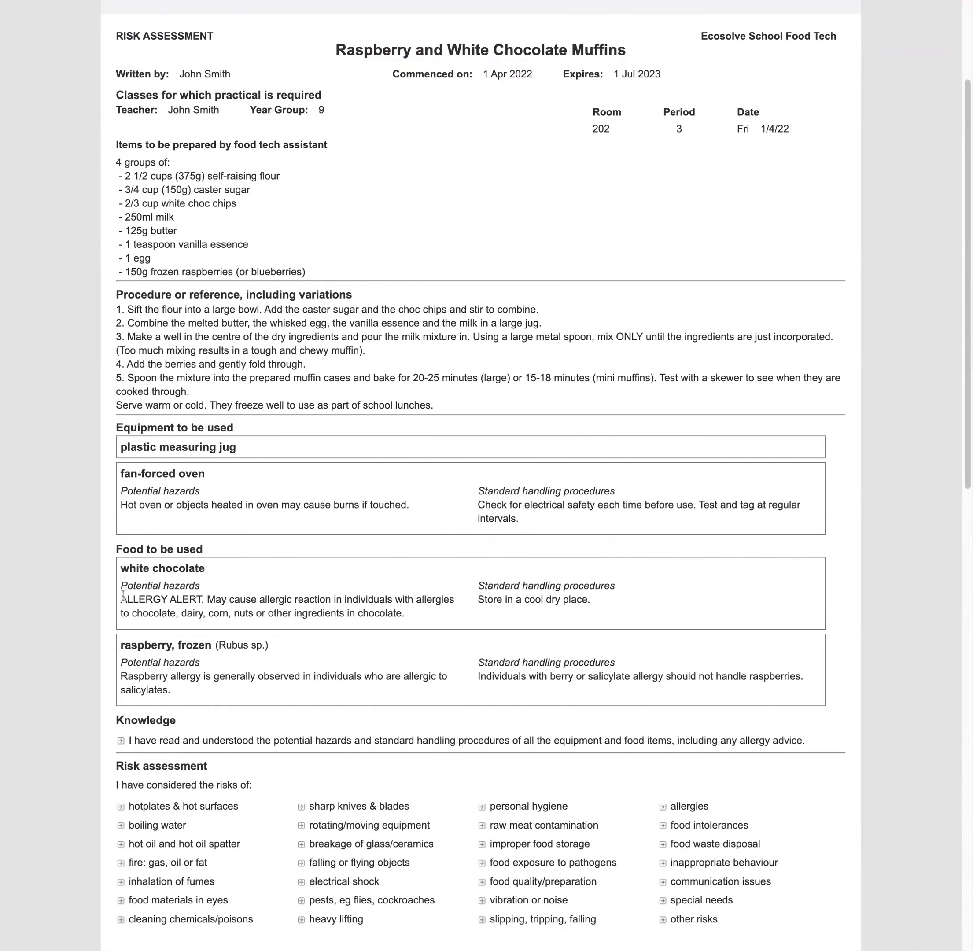
{"action": "left_click_drag", "start_coordinate": [123, 599], "coordinate": [255, 602]}
{"action": "left_click", "coordinate": [272, 580]}
{"action": "left_click_drag", "start_coordinate": [295, 507], "coordinate": [389, 503]}
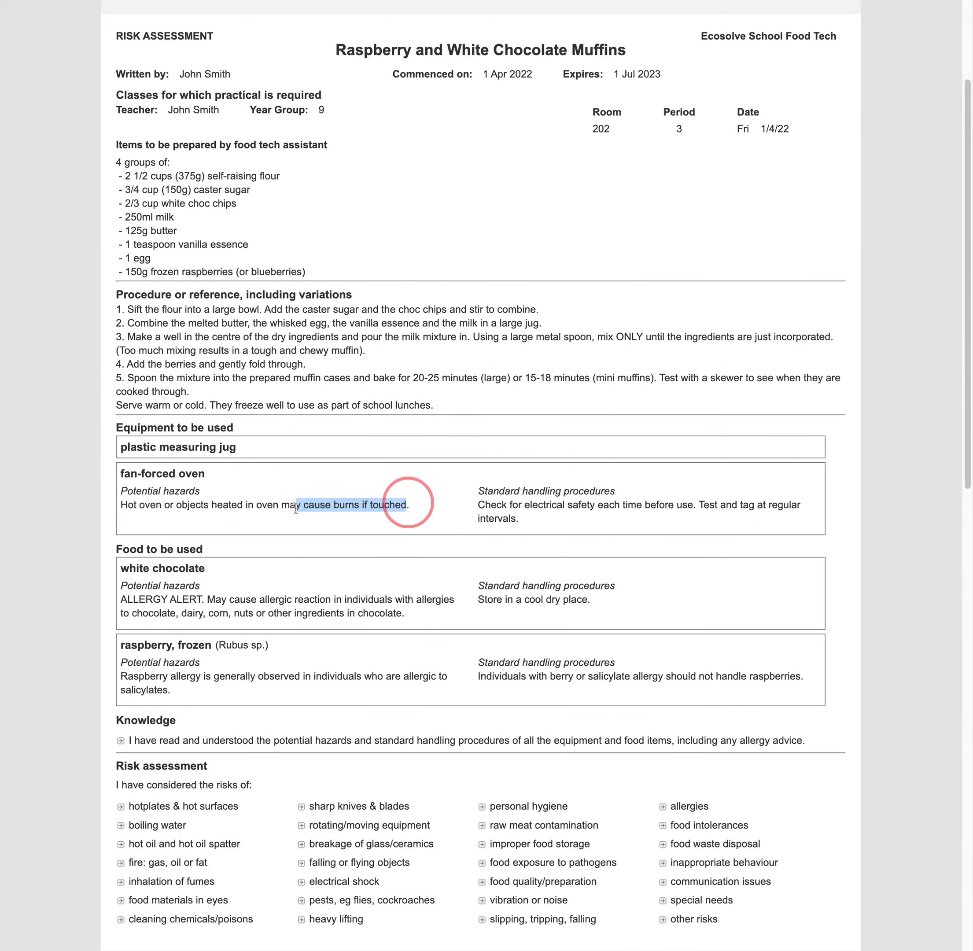
{"action": "left_click", "coordinate": [416, 510]}
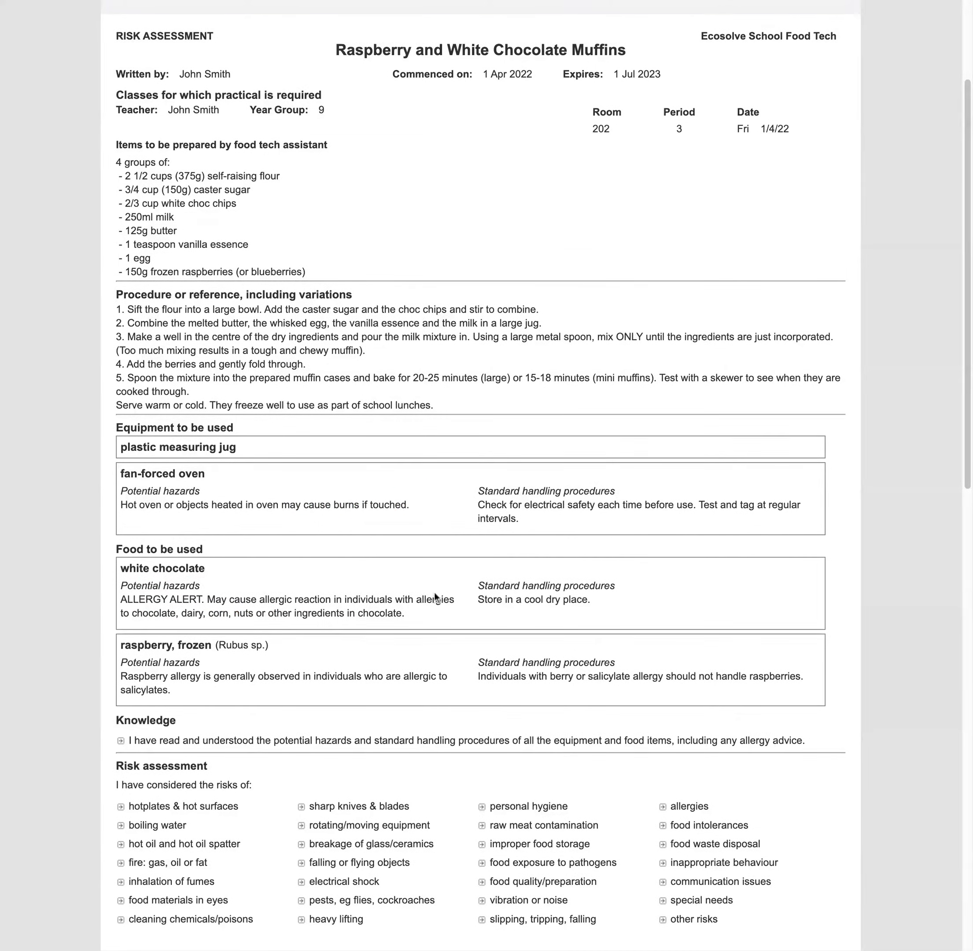
Review the hot surfaces and allergies risks, then rate the teacher's inherent risk as Medium
{"action": "scroll", "coordinate": [436, 597], "scroll_direction": "down", "scroll_amount": 3}
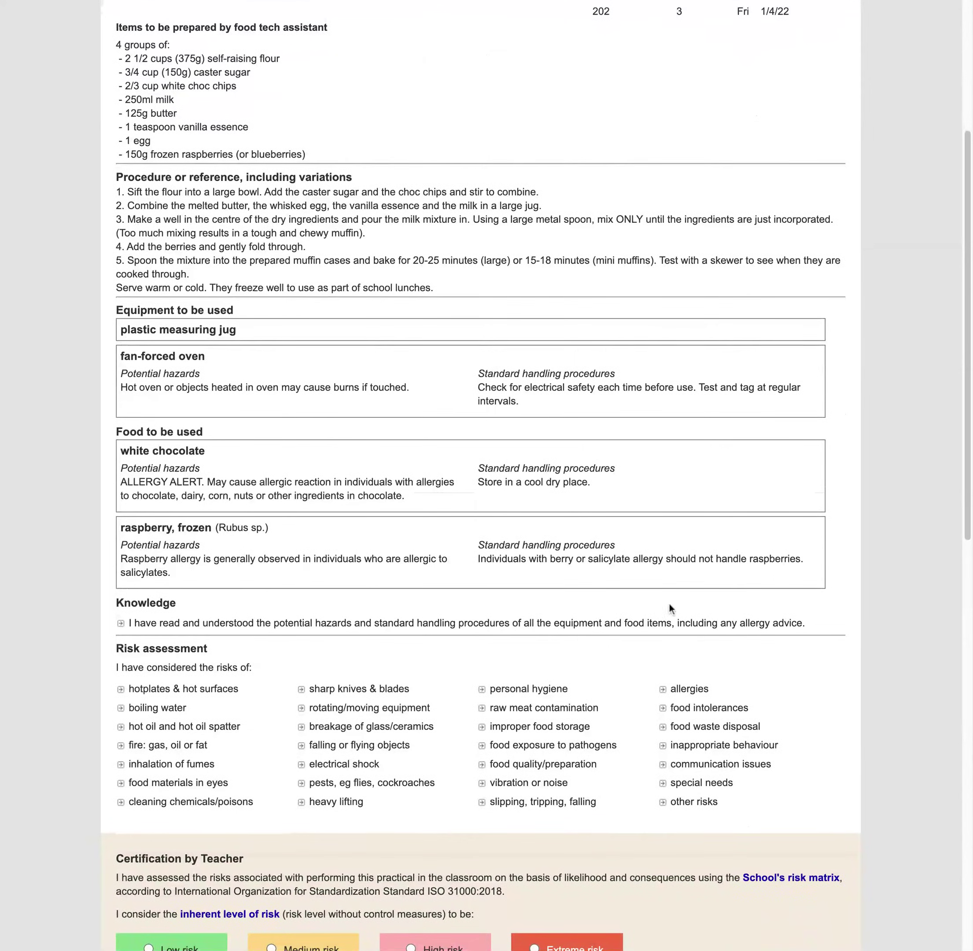
{"action": "scroll", "coordinate": [610, 608], "scroll_direction": "down", "scroll_amount": 5}
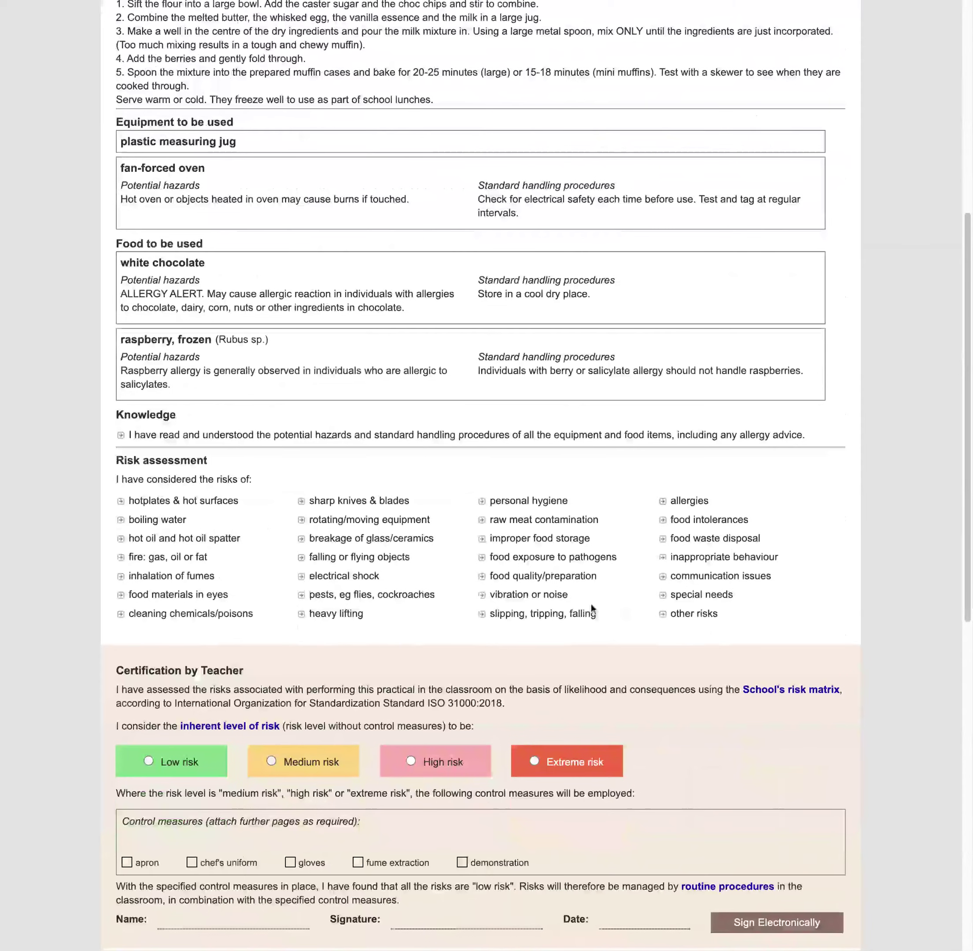
{"action": "left_click", "coordinate": [248, 507]}
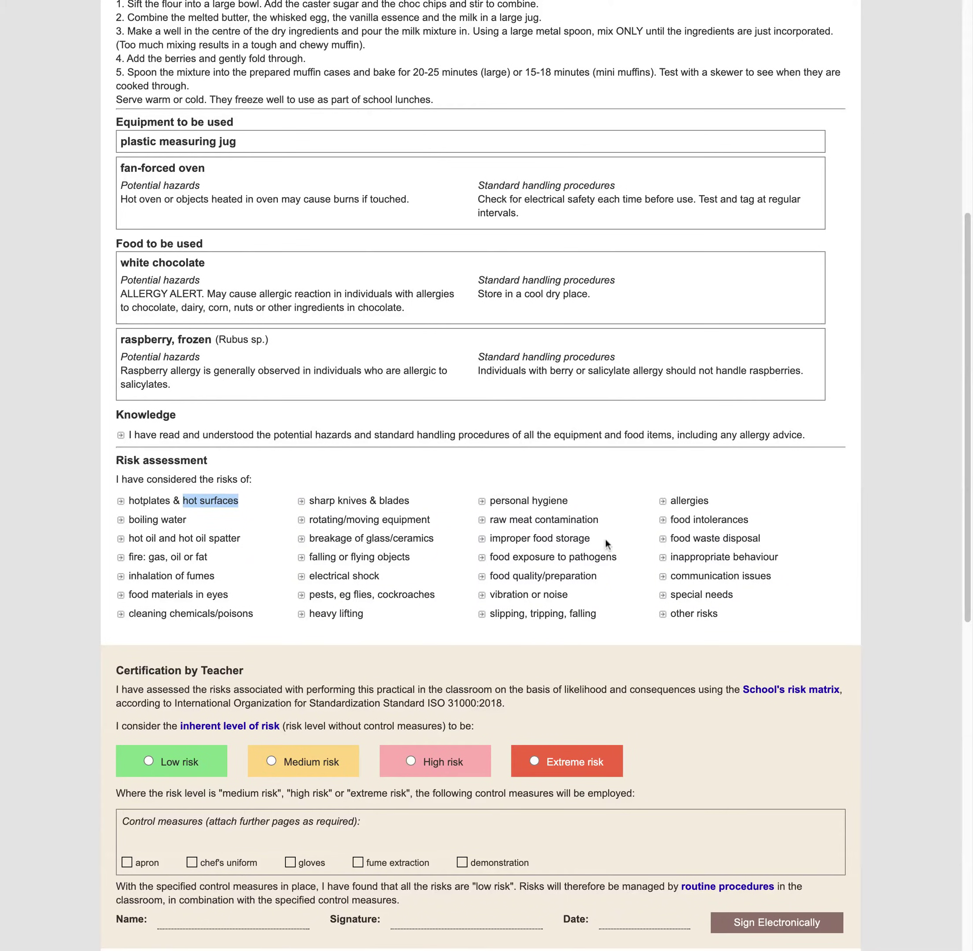
{"action": "left_click", "coordinate": [681, 499]}
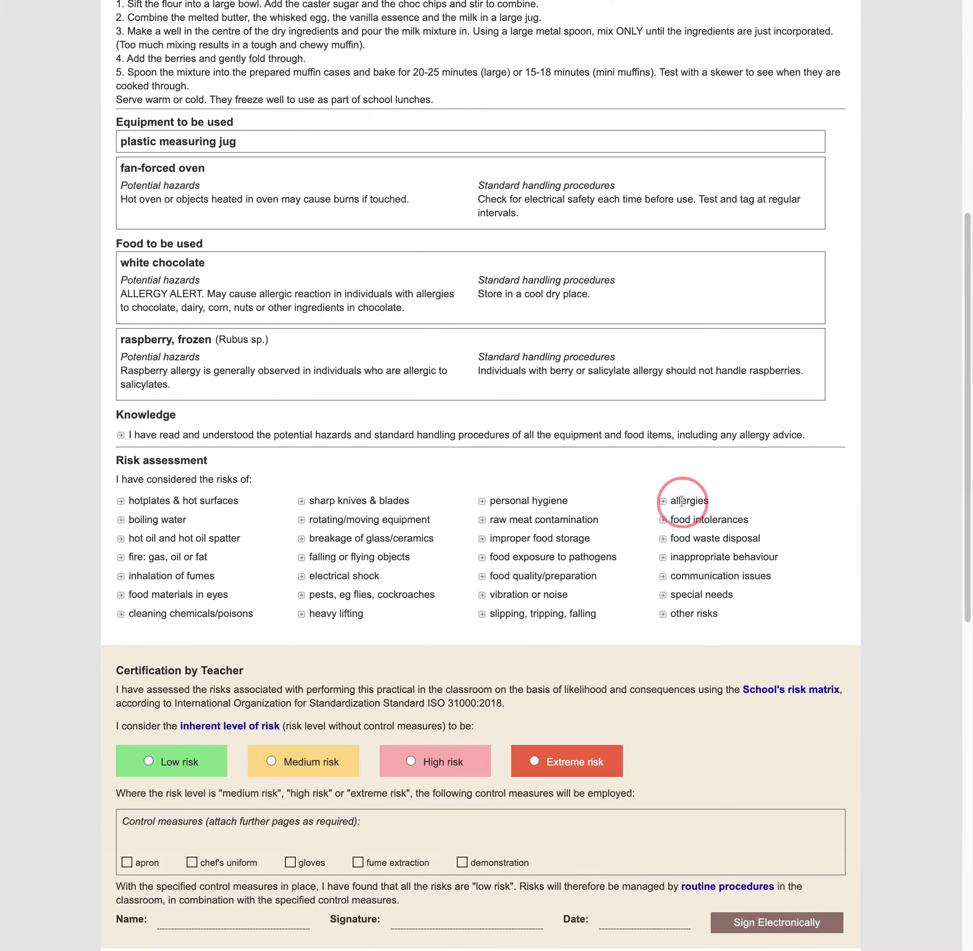
{"action": "double_click", "coordinate": [710, 500]}
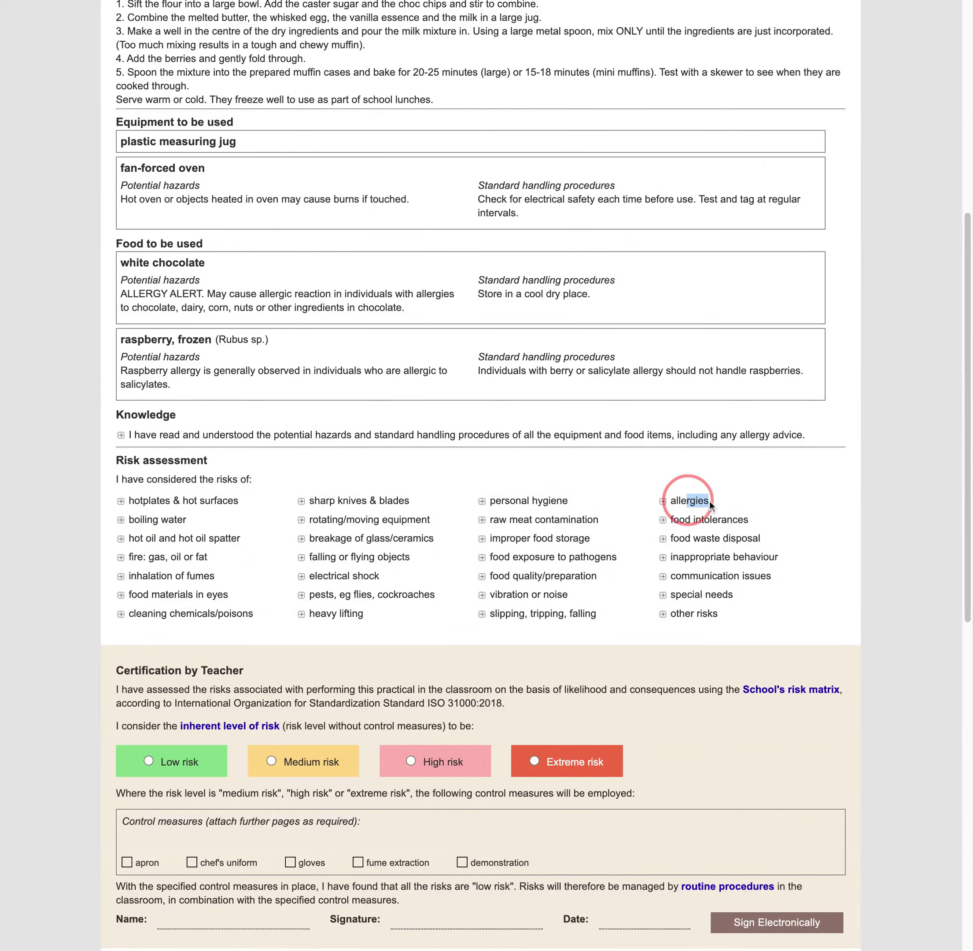
{"action": "left_click", "coordinate": [754, 500]}
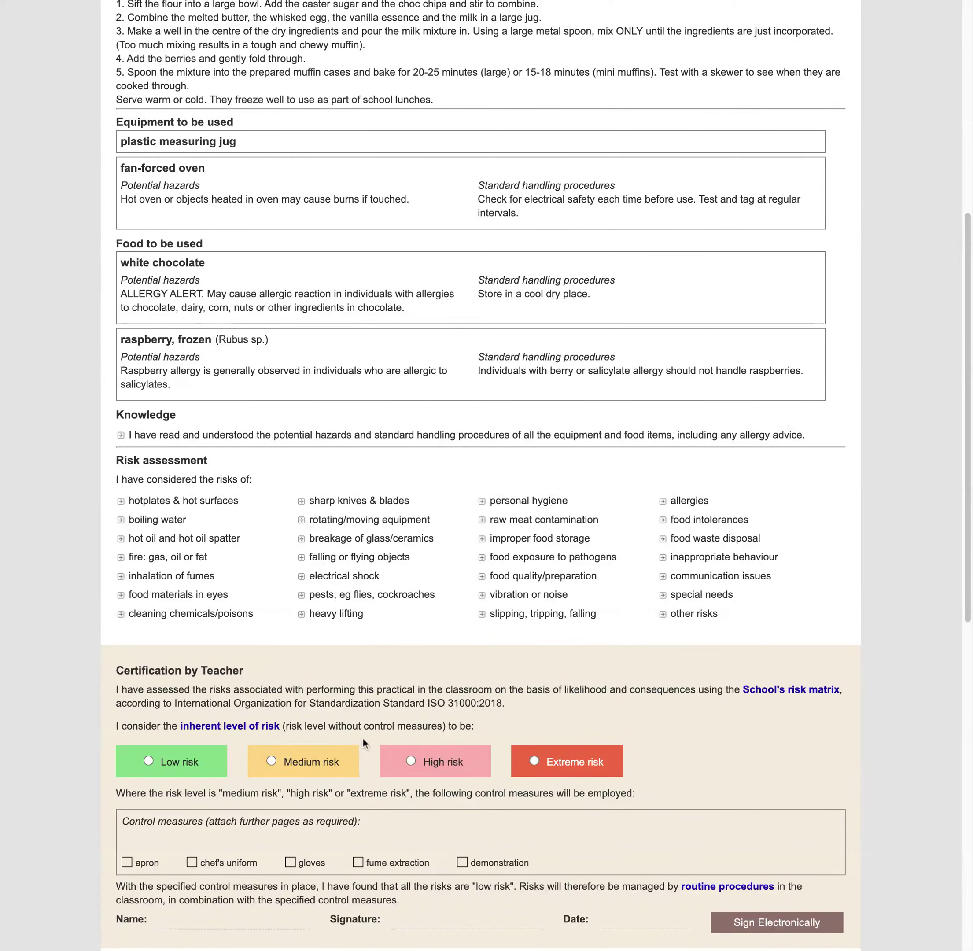
{"action": "left_click", "coordinate": [301, 759]}
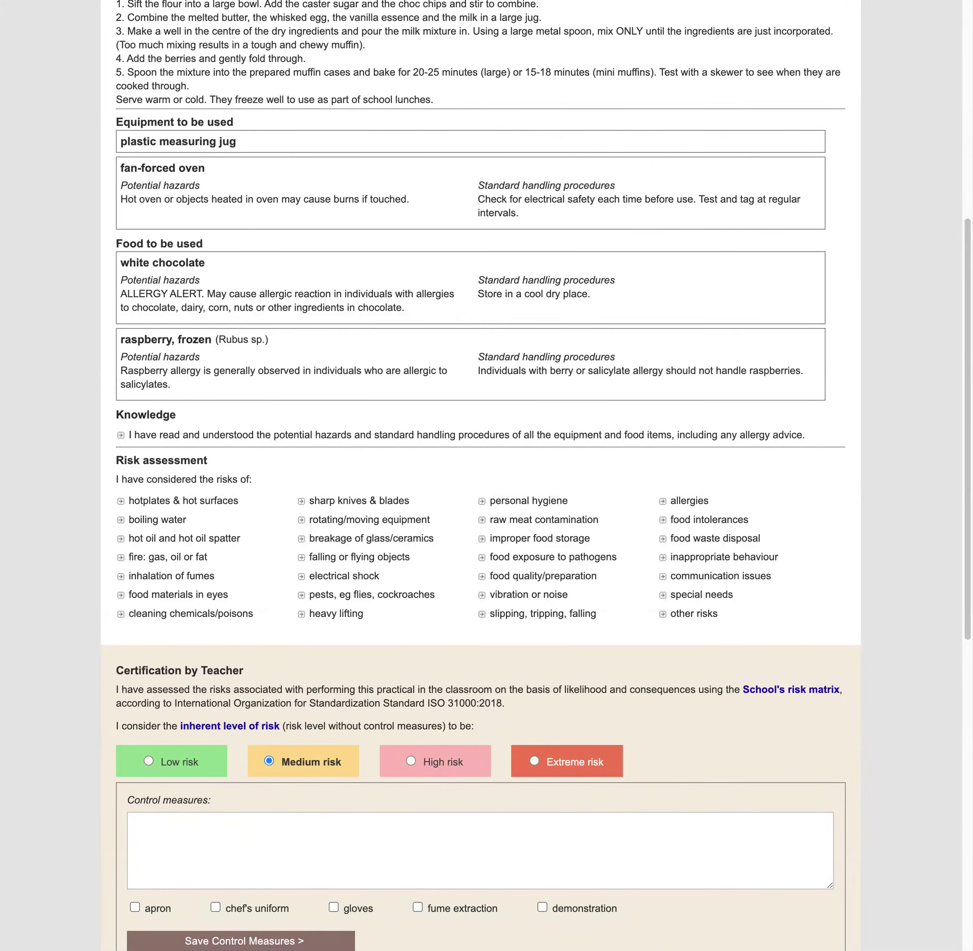
Save the control measure on hot oven dangers, safe practices and wearing oven gloves
{"action": "left_click", "coordinate": [358, 853]}
{"action": "type", "text": "Instruct students about the dangers of a hot oven and safe practices, wear oven gloves."}
{"action": "scroll", "coordinate": [353, 854], "scroll_direction": "down", "scroll_amount": 1}
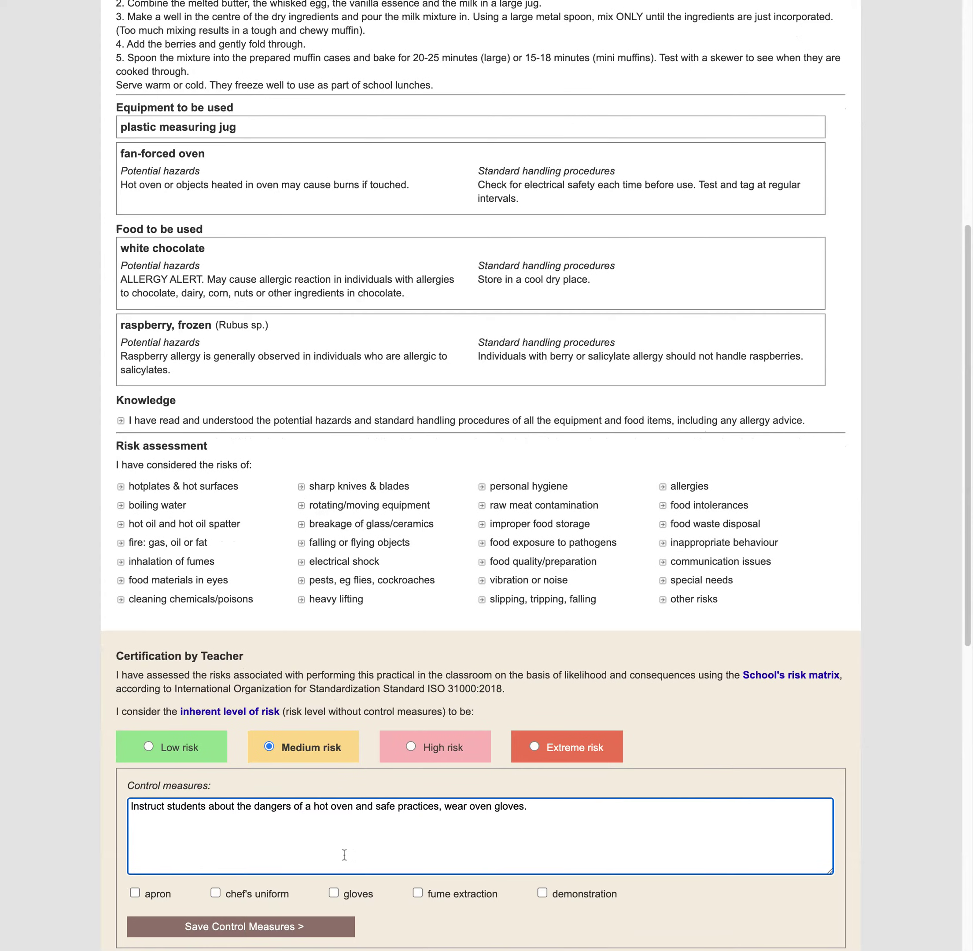
{"action": "scroll", "coordinate": [344, 854], "scroll_direction": "down", "scroll_amount": 3}
{"action": "left_click", "coordinate": [293, 821]}
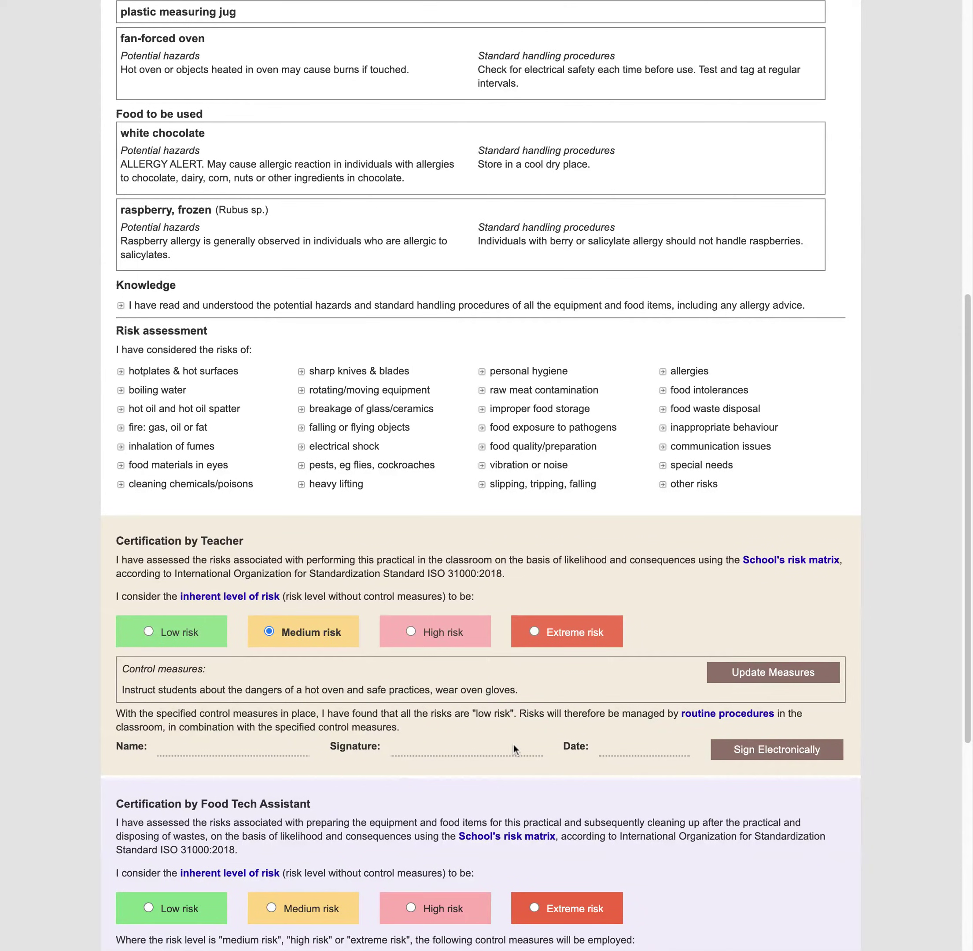
Sign the teacher's certification electronically with the teacher's full name, dated 1 Apr 2022
{"action": "left_click", "coordinate": [752, 755]}
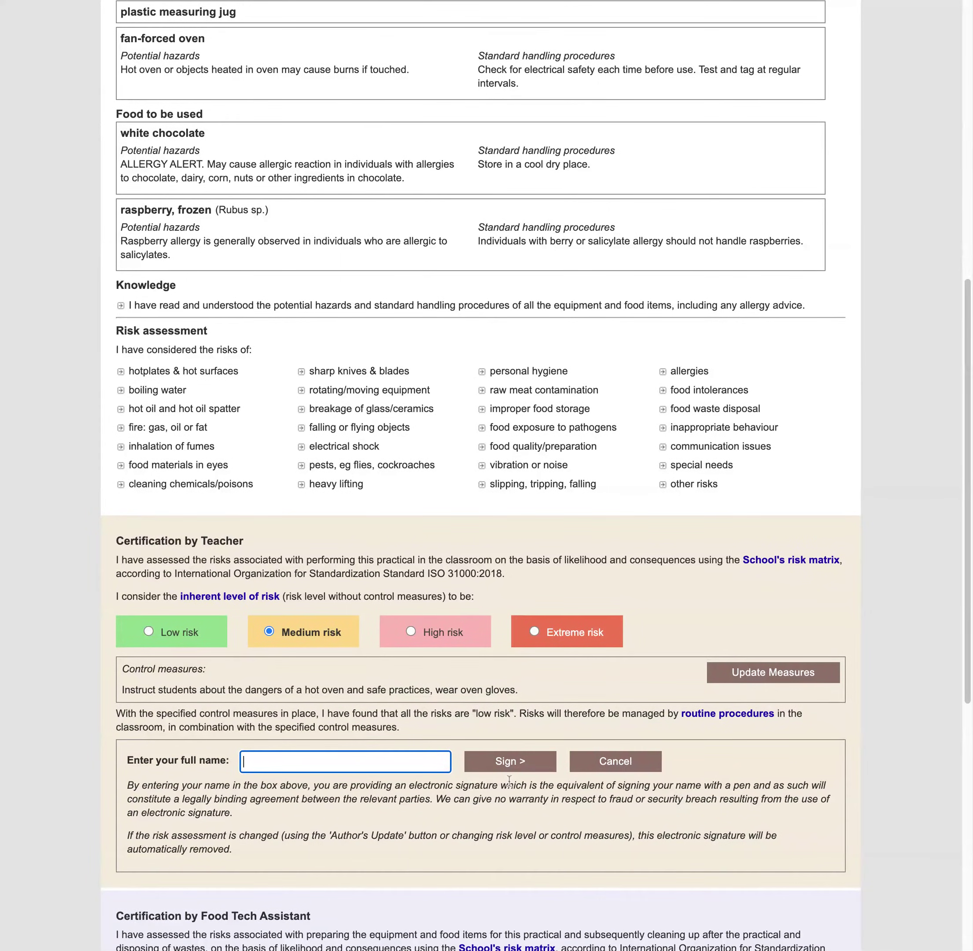
{"action": "type", "text": "John Smith"}
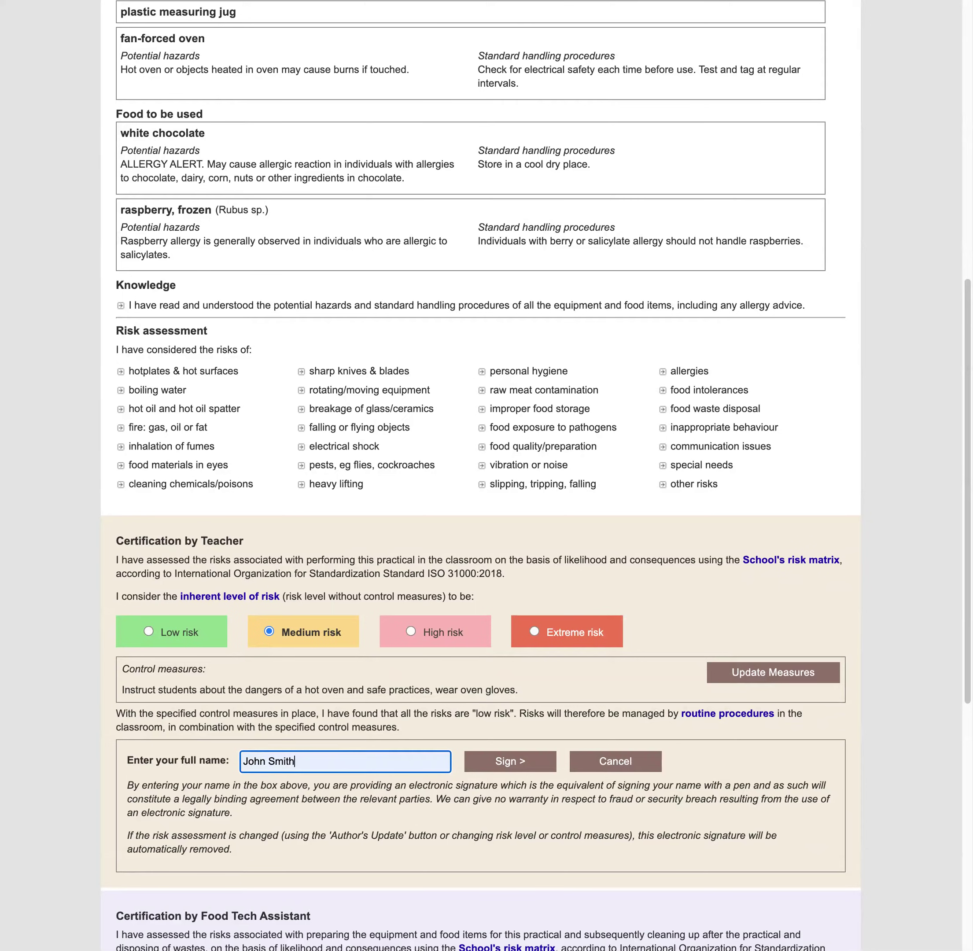
{"action": "key", "text": "Return"}
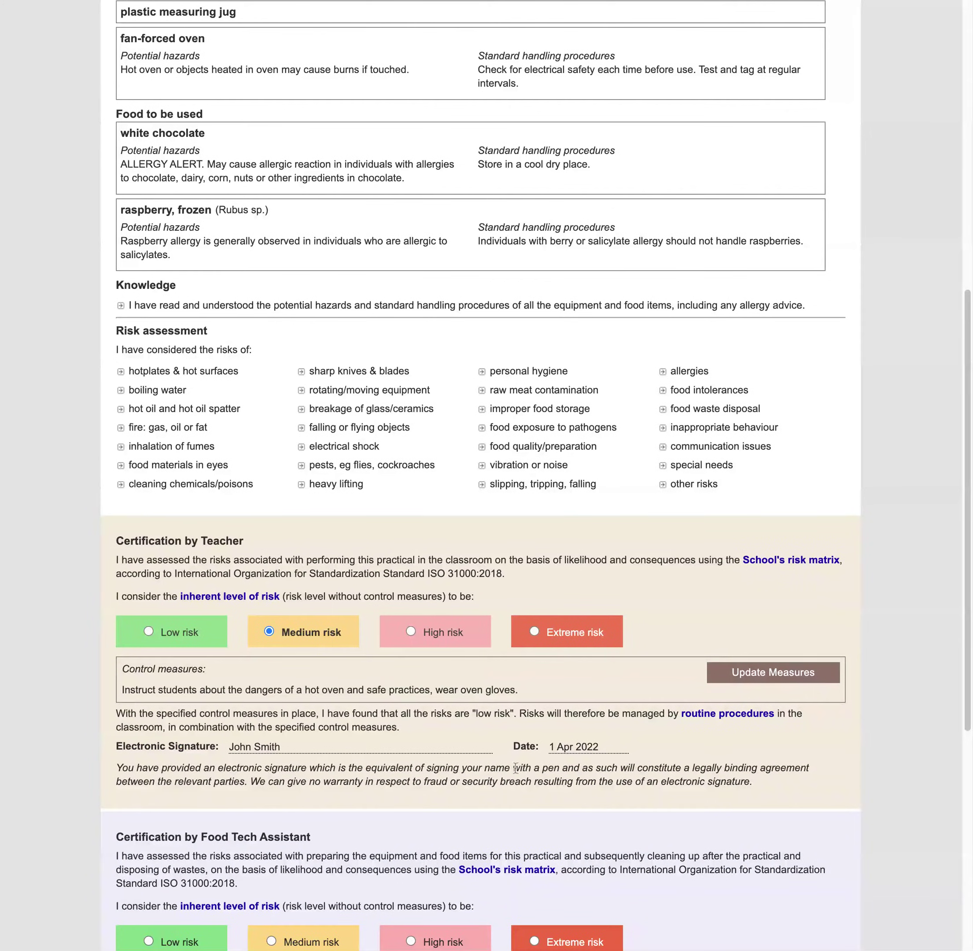
{"action": "scroll", "coordinate": [516, 769], "scroll_direction": "down", "scroll_amount": 4}
{"action": "scroll", "coordinate": [515, 766], "scroll_direction": "down", "scroll_amount": 5}
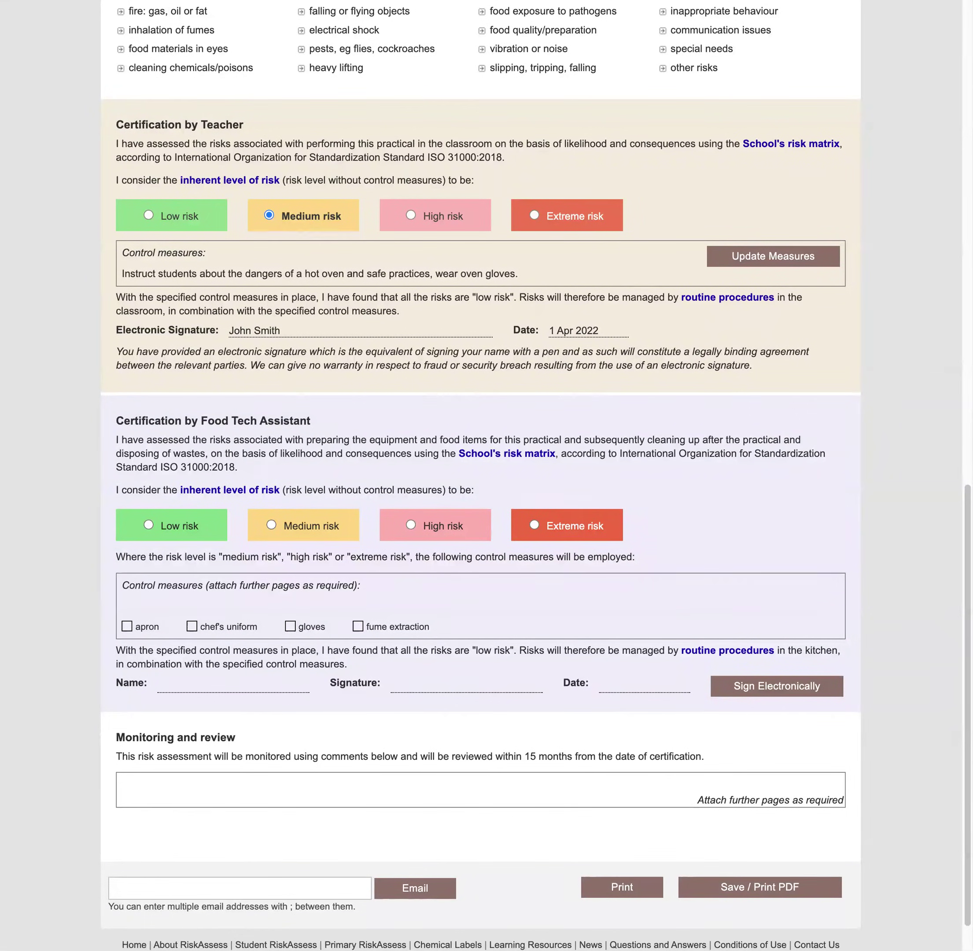
Rate the food tech assistant's risk as Low and sign with the assistant's name to produce the PDF
{"action": "left_click", "coordinate": [149, 525]}
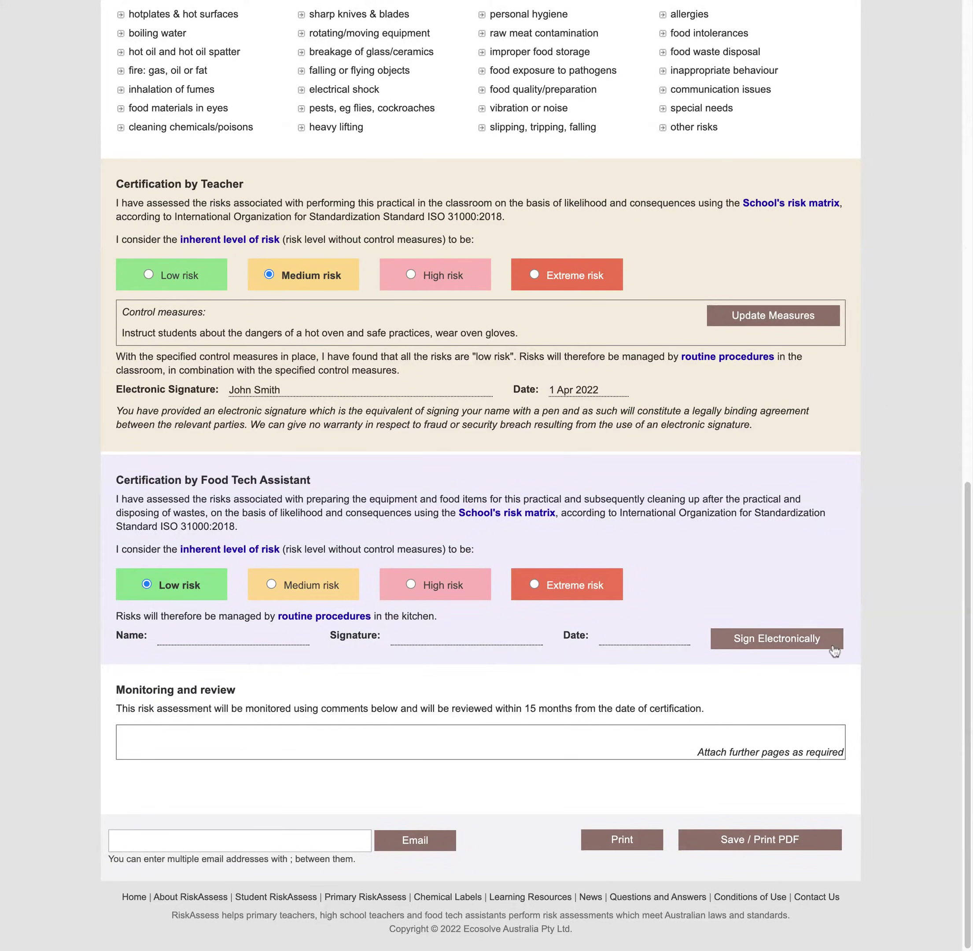
{"action": "left_click", "coordinate": [779, 650]}
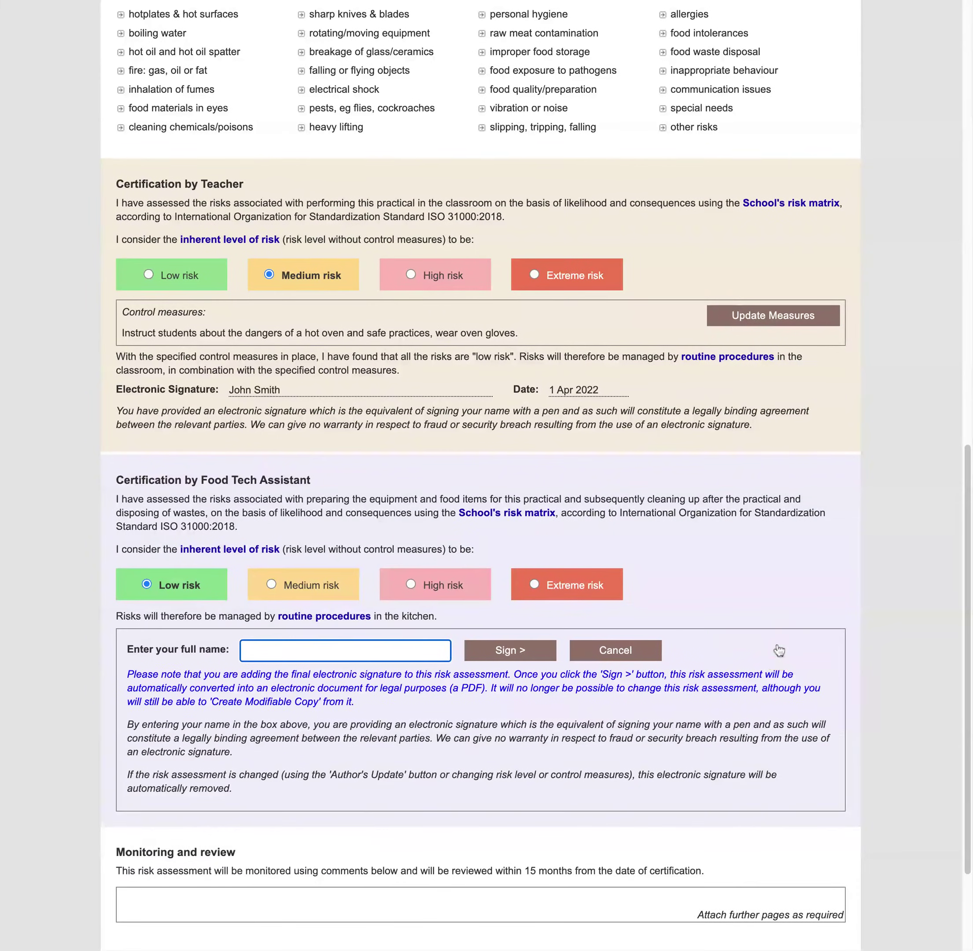
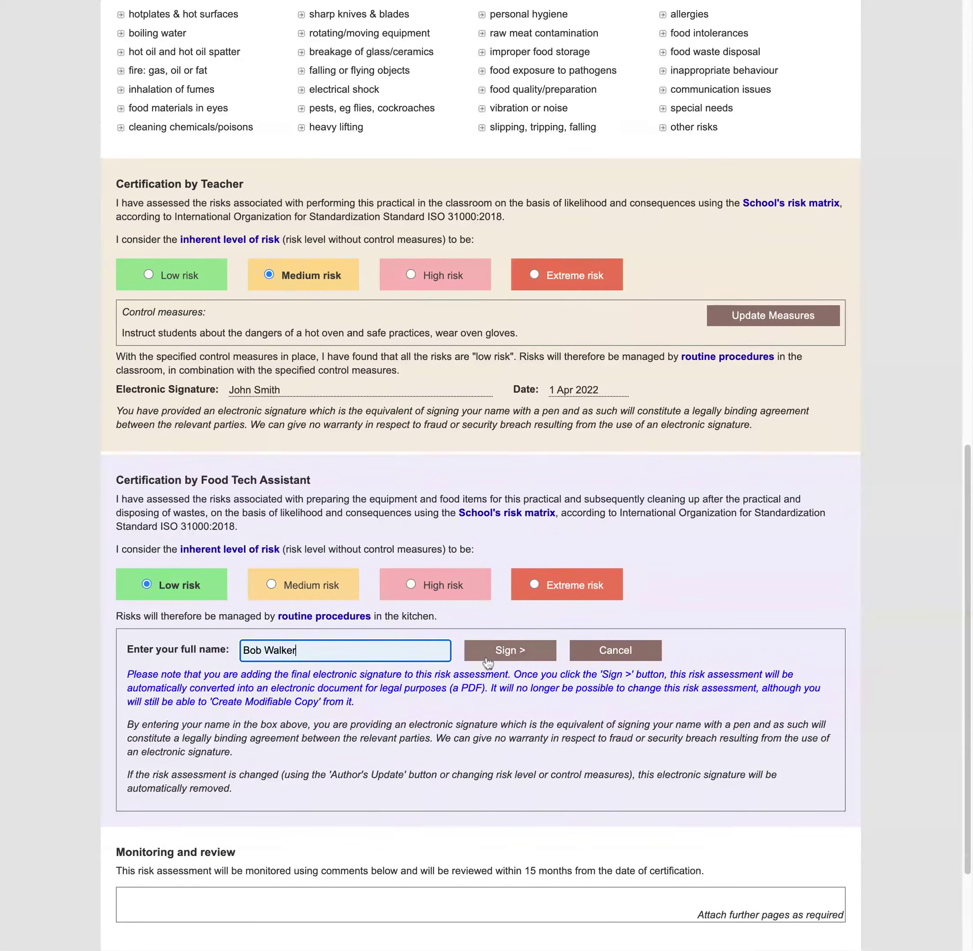
{"action": "left_click", "coordinate": [487, 661]}
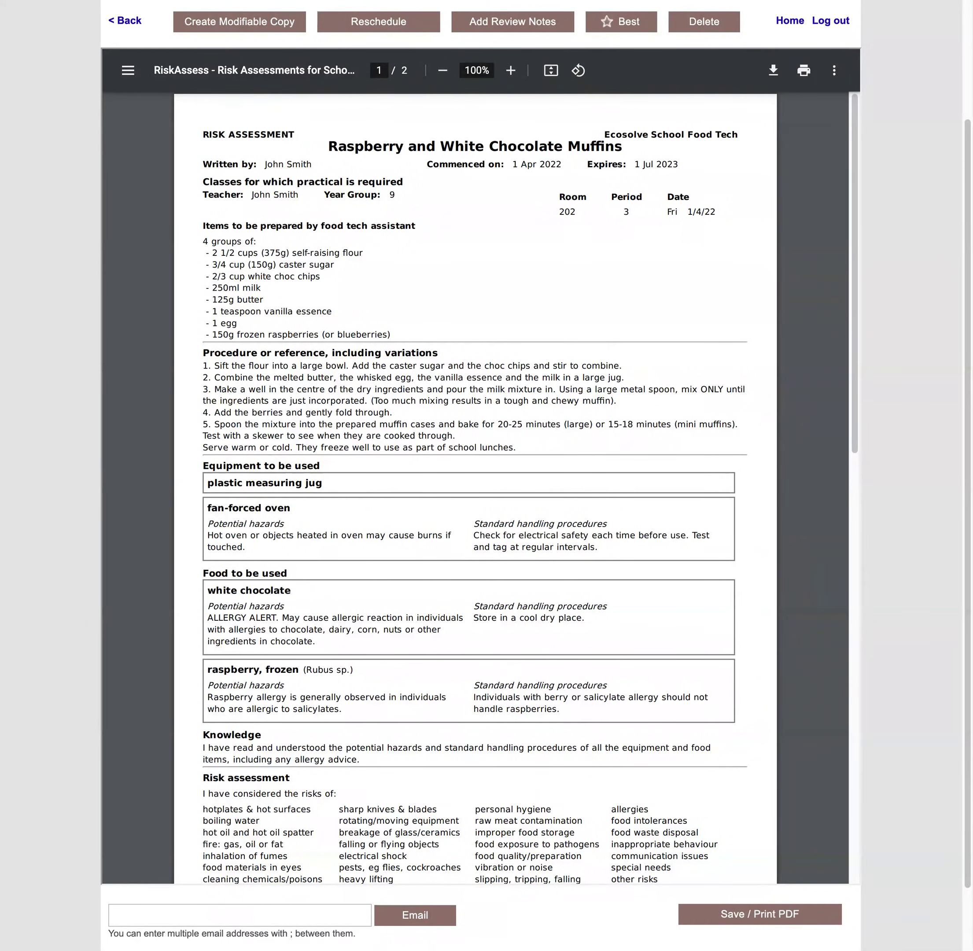
Check both signatures on page 2 of the PDF, then return to the home page
{"action": "scroll", "coordinate": [506, 669], "scroll_direction": "down", "scroll_amount": 1}
{"action": "scroll", "coordinate": [475, 489], "scroll_direction": "down", "scroll_amount": 6}
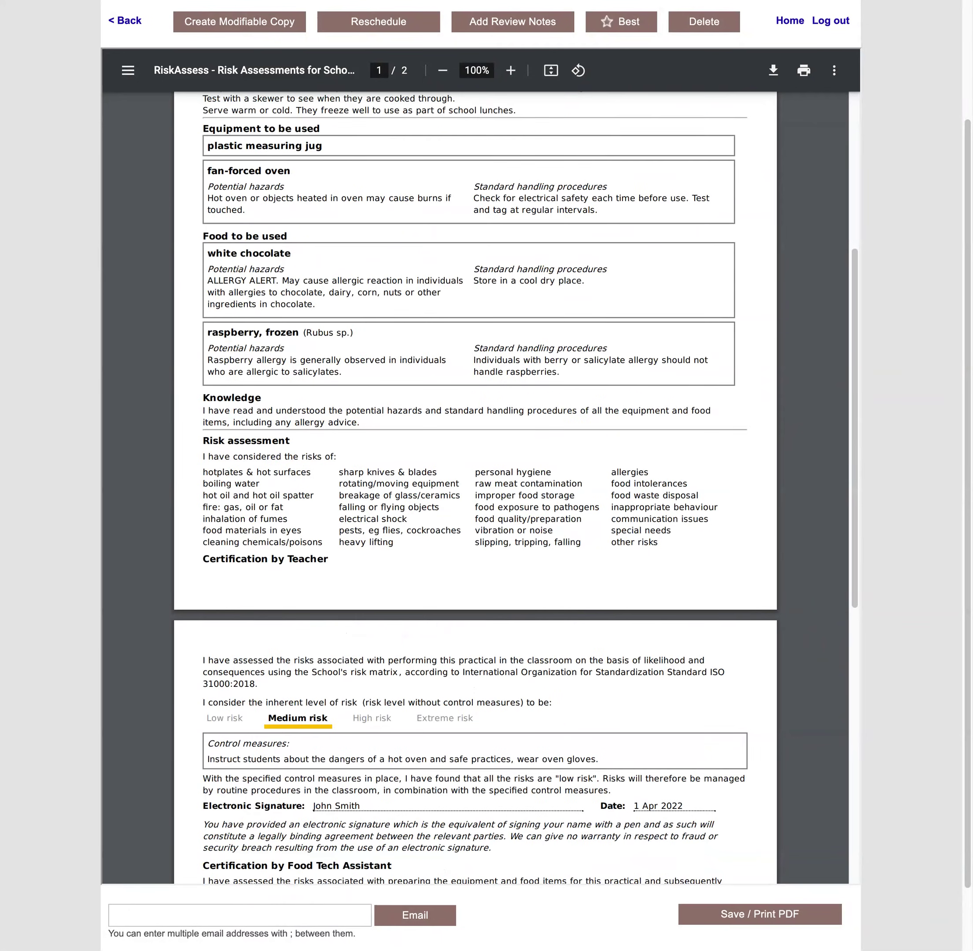
{"action": "scroll", "coordinate": [422, 692], "scroll_direction": "down", "scroll_amount": 6}
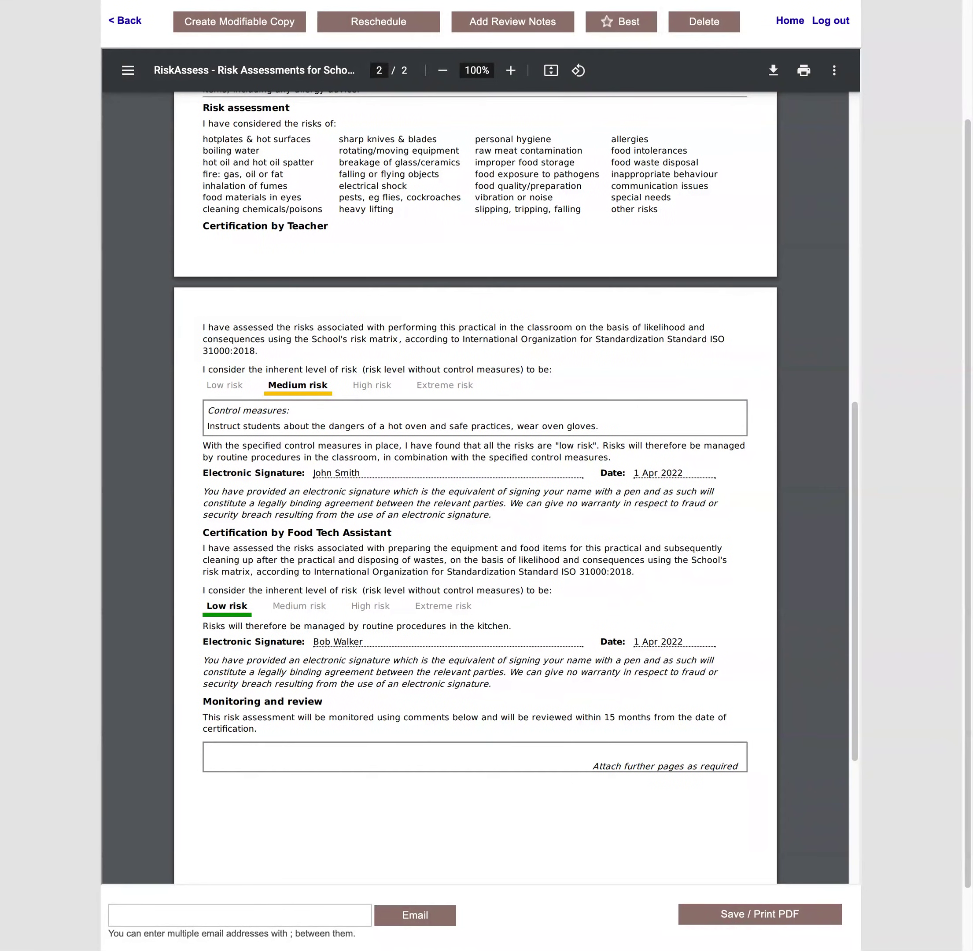
{"action": "scroll", "coordinate": [738, 681], "scroll_direction": "up", "scroll_amount": 10}
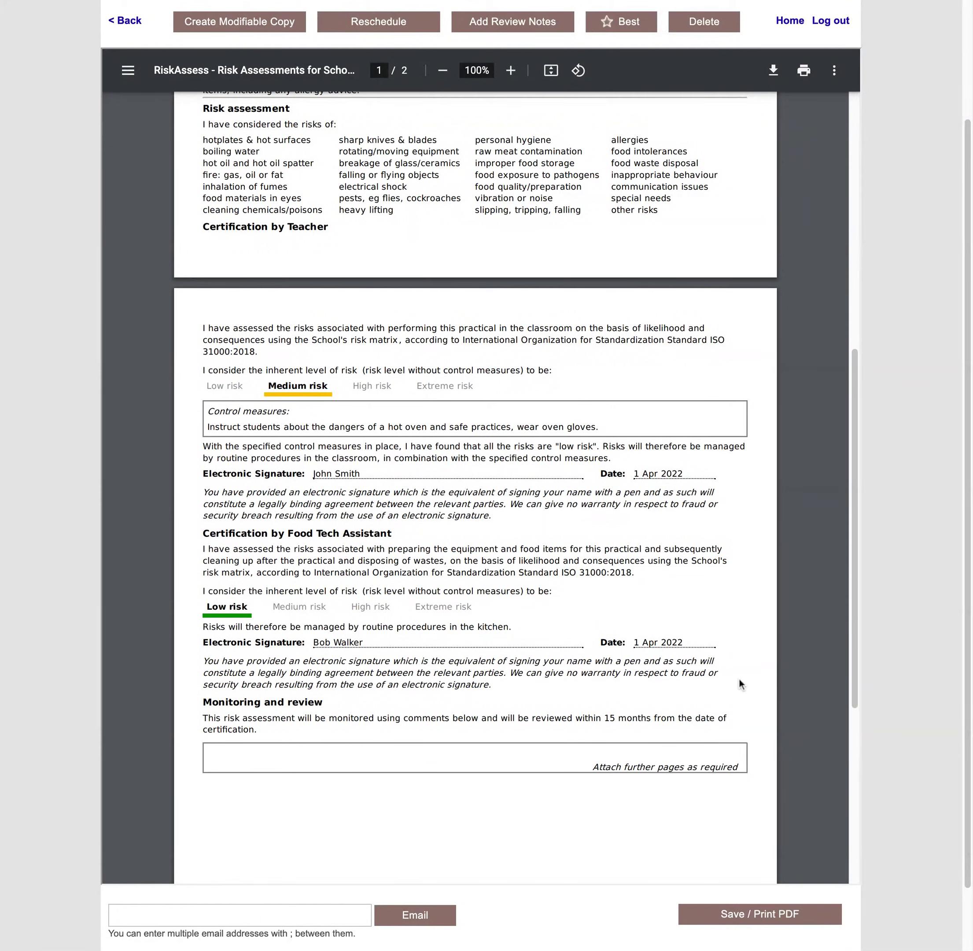
{"action": "scroll", "coordinate": [739, 683], "scroll_direction": "up", "scroll_amount": 7}
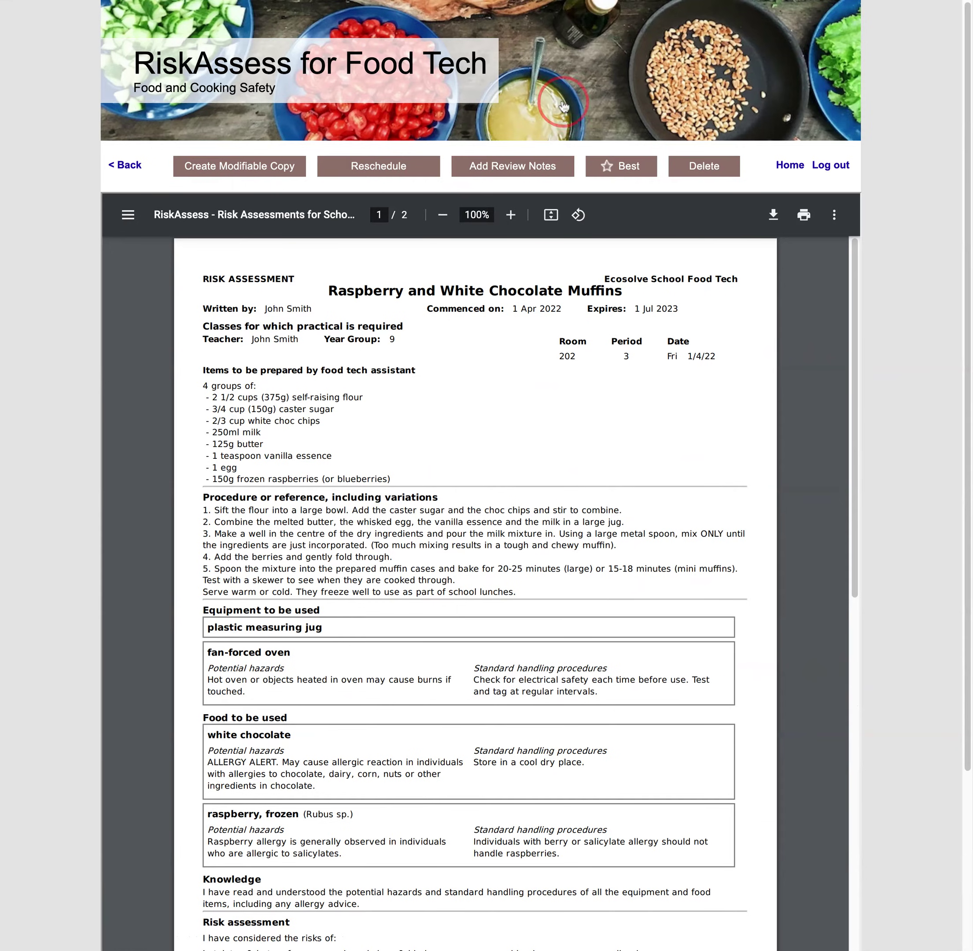
{"action": "left_click", "coordinate": [543, 93]}
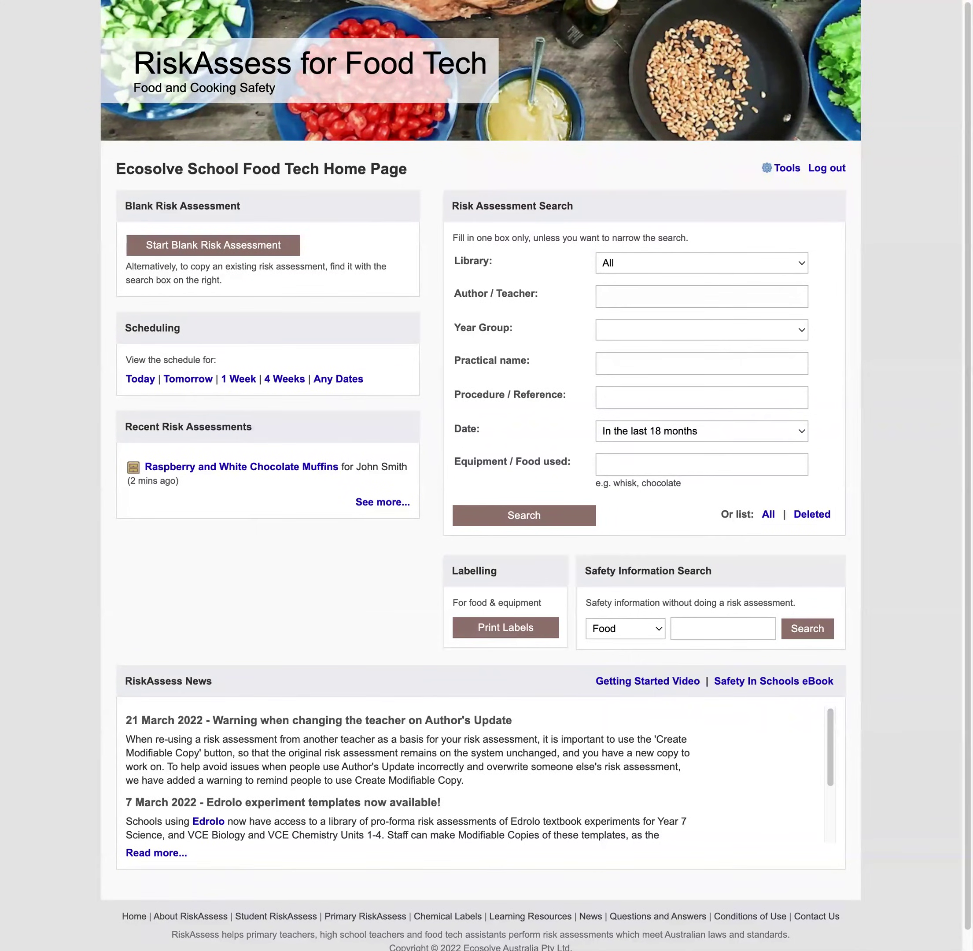
{"action": "left_click_drag", "start_coordinate": [159, 481], "coordinate": [206, 488]}
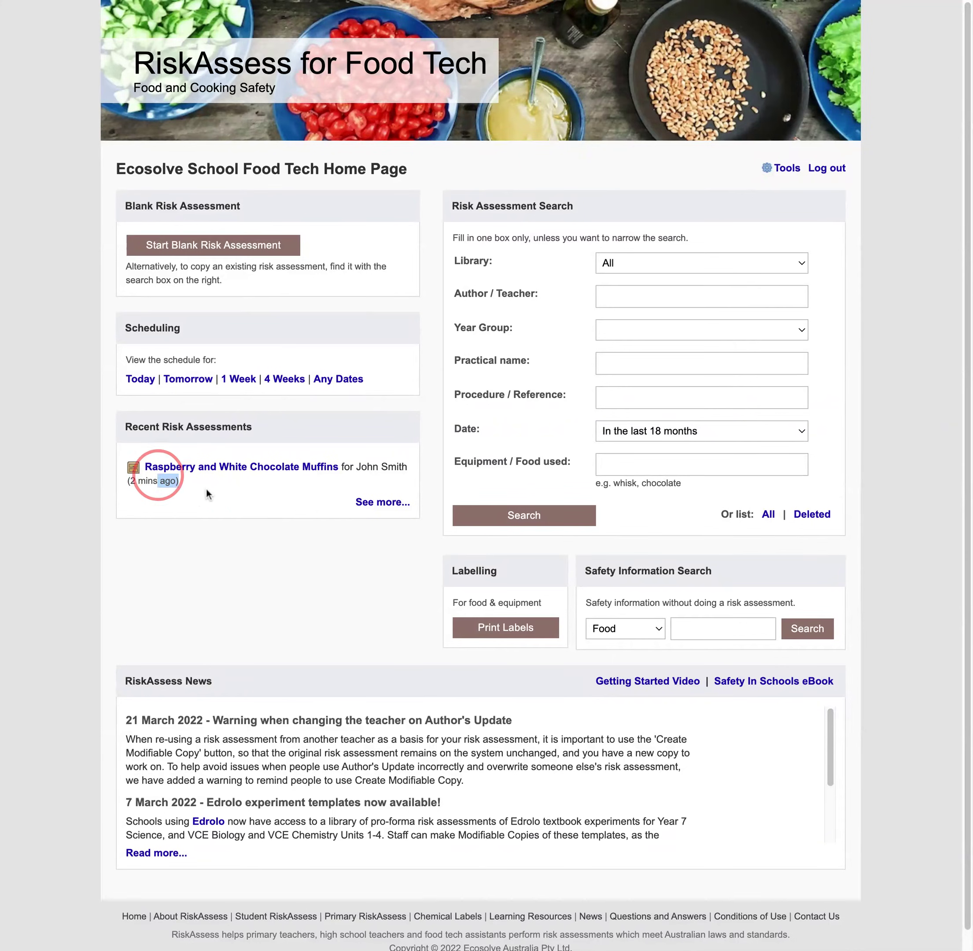
{"action": "triple_click", "coordinate": [206, 488]}
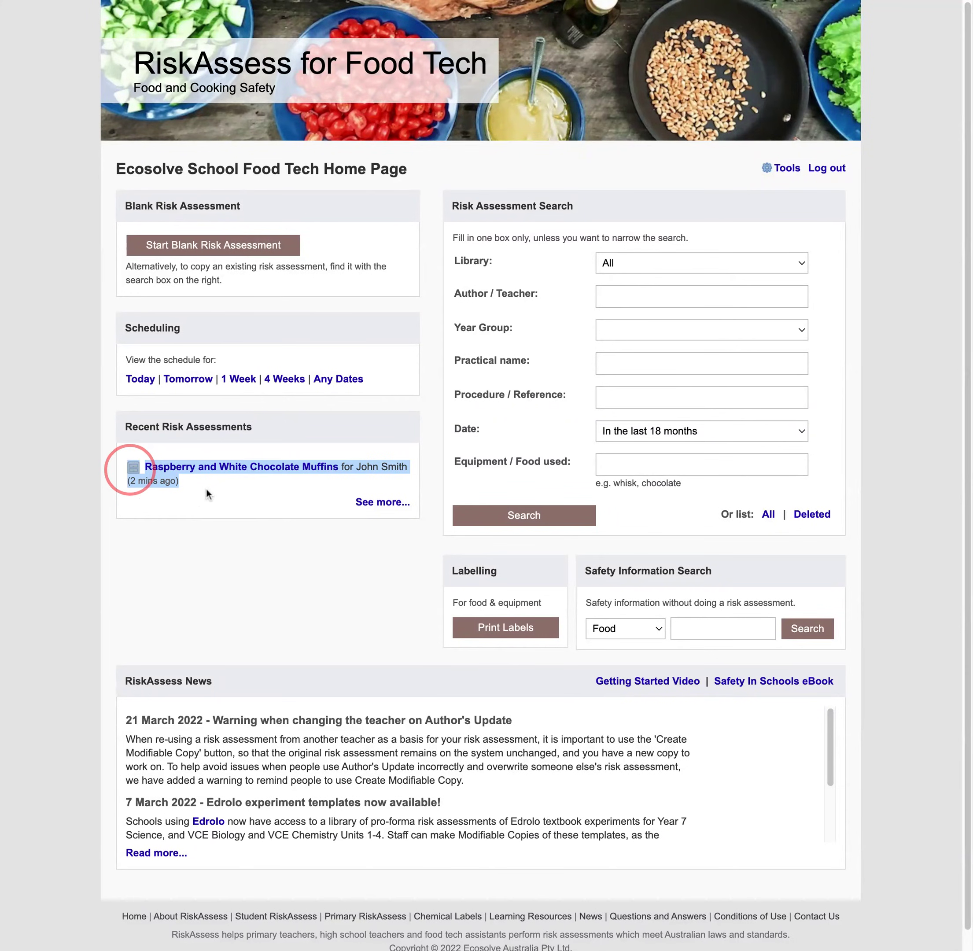
{"action": "left_click", "coordinate": [278, 574]}
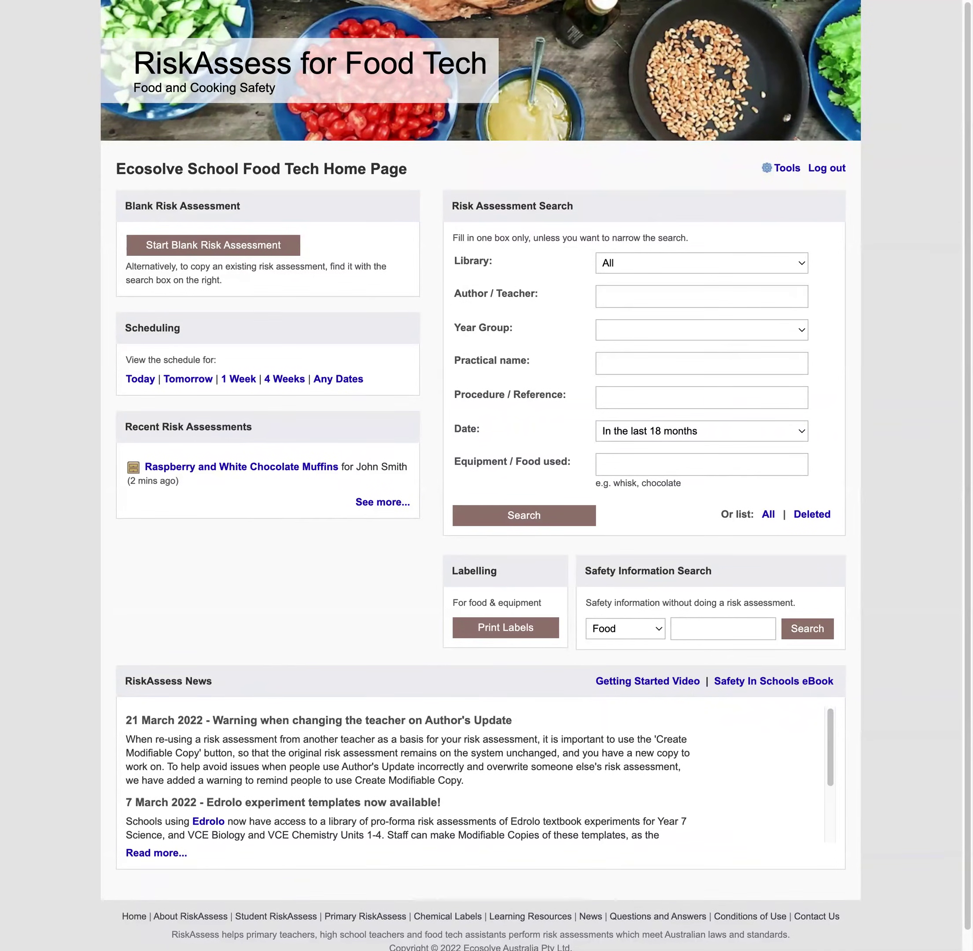
Search for assessments whose practical name contains 'muffin'
{"action": "left_click", "coordinate": [619, 366]}
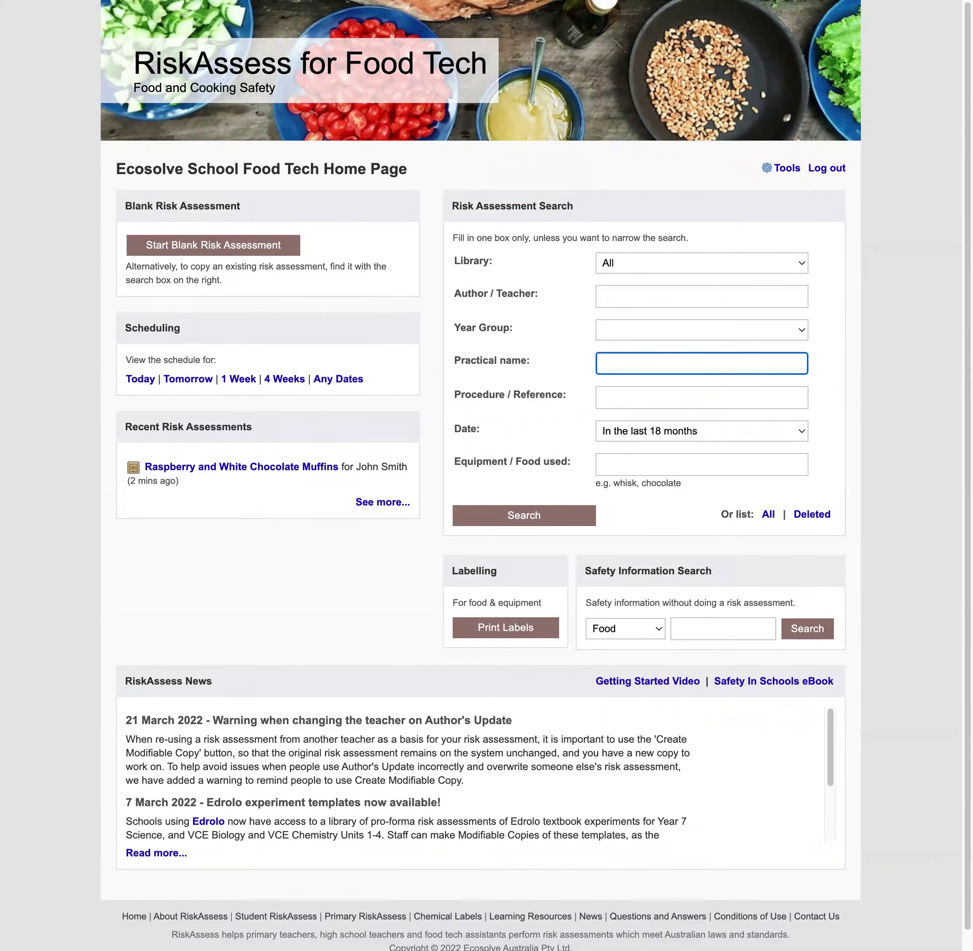
{"action": "type", "text": "muffin"}
{"action": "left_click", "coordinate": [554, 520]}
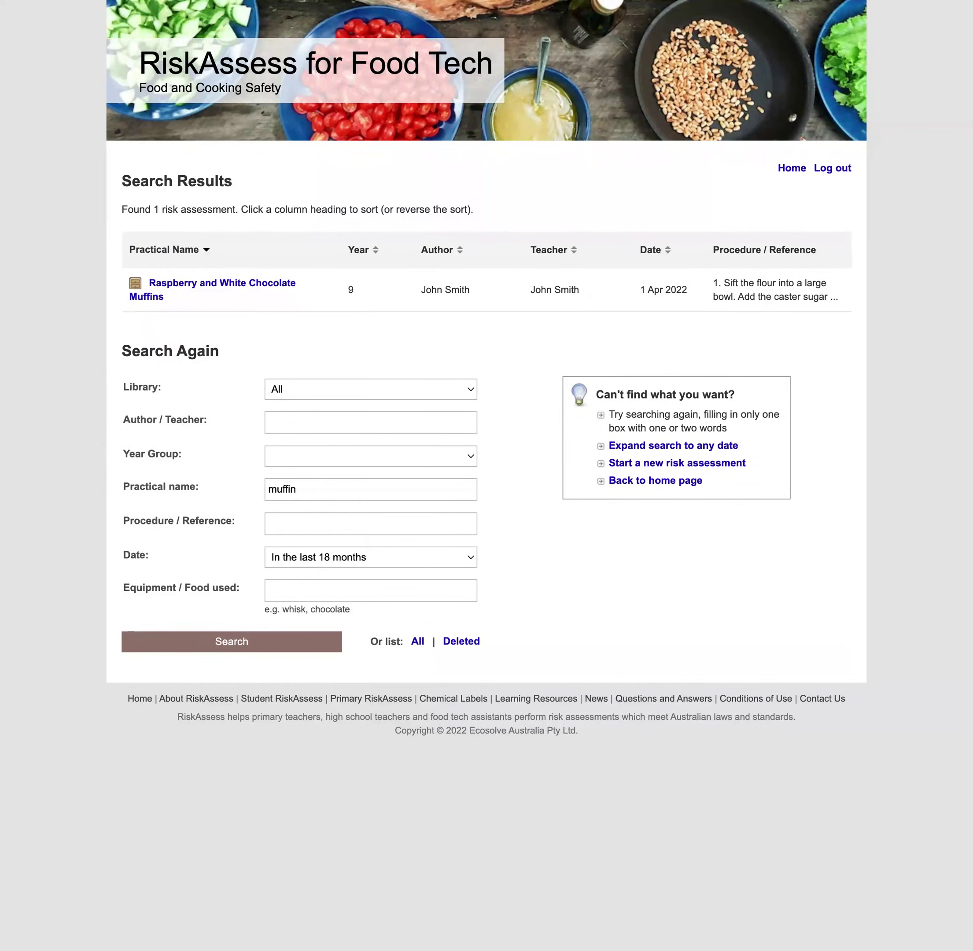
Leave the equipment or food filter empty and open the Raspberry and White Chocolate Muffins result
{"action": "left_click", "coordinate": [306, 590]}
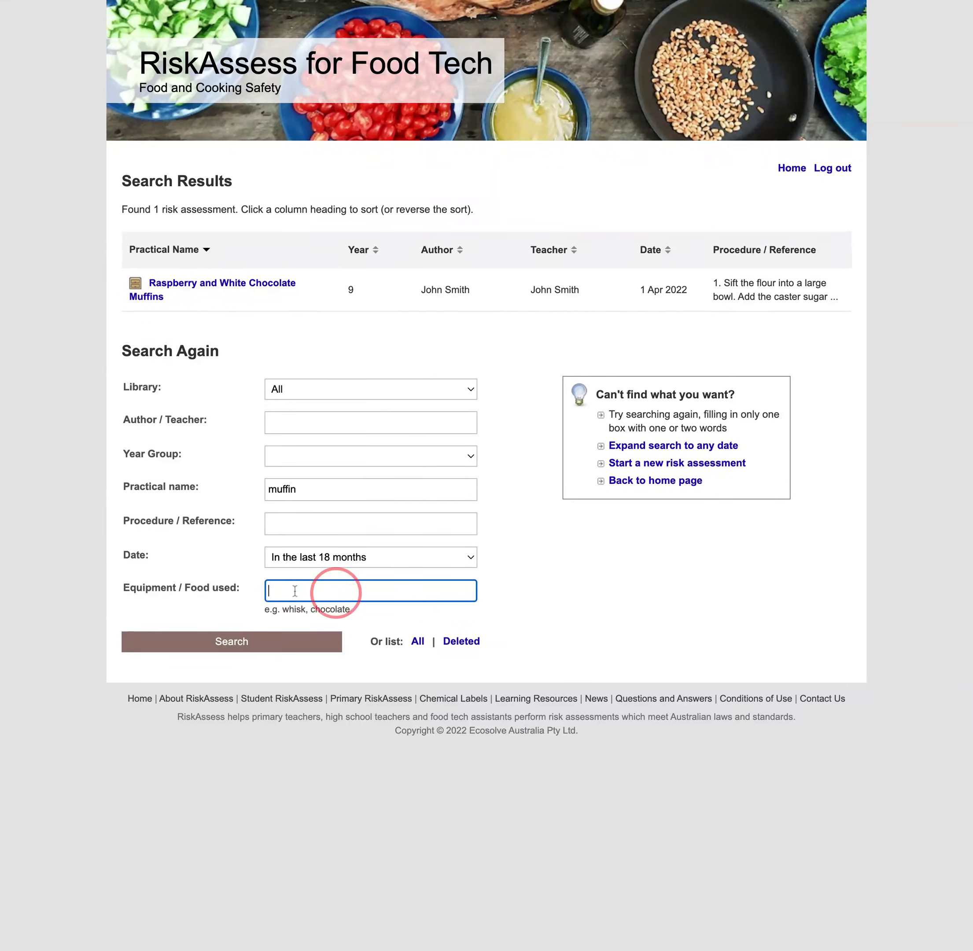
{"action": "left_click", "coordinate": [528, 583]}
{"action": "left_click", "coordinate": [405, 583]}
{"action": "left_click", "coordinate": [571, 573]}
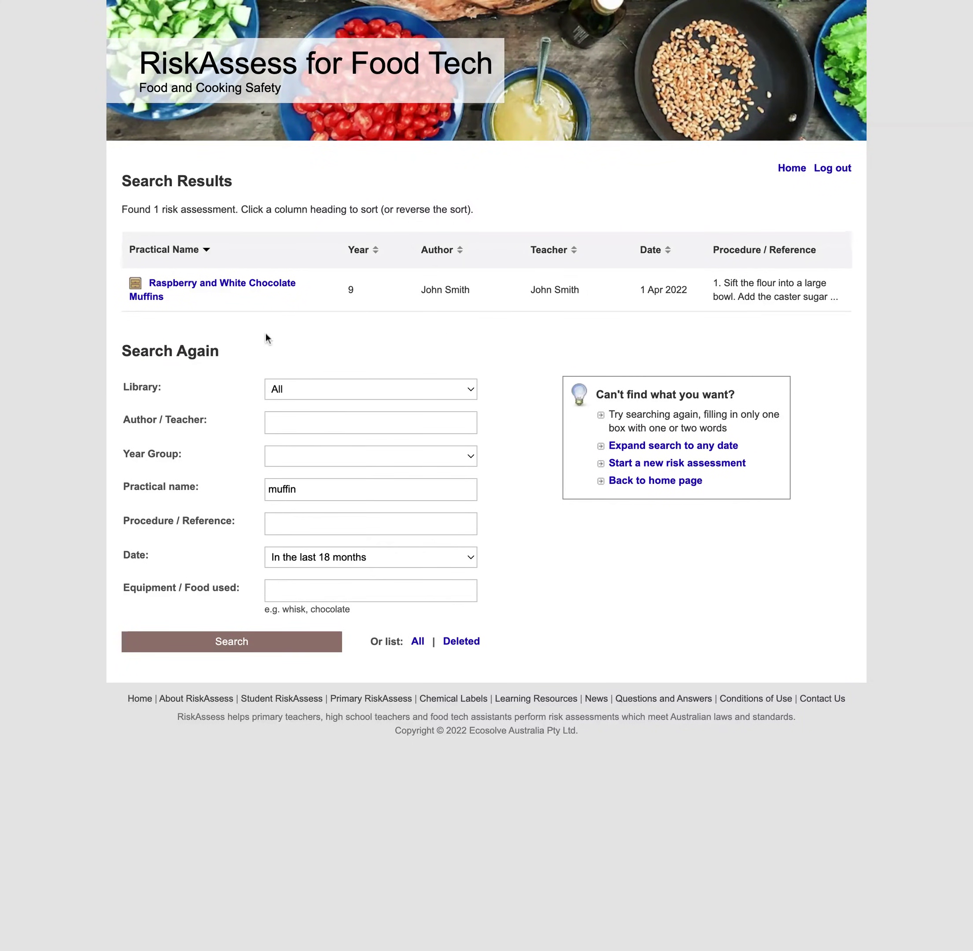
{"action": "left_click", "coordinate": [258, 286]}
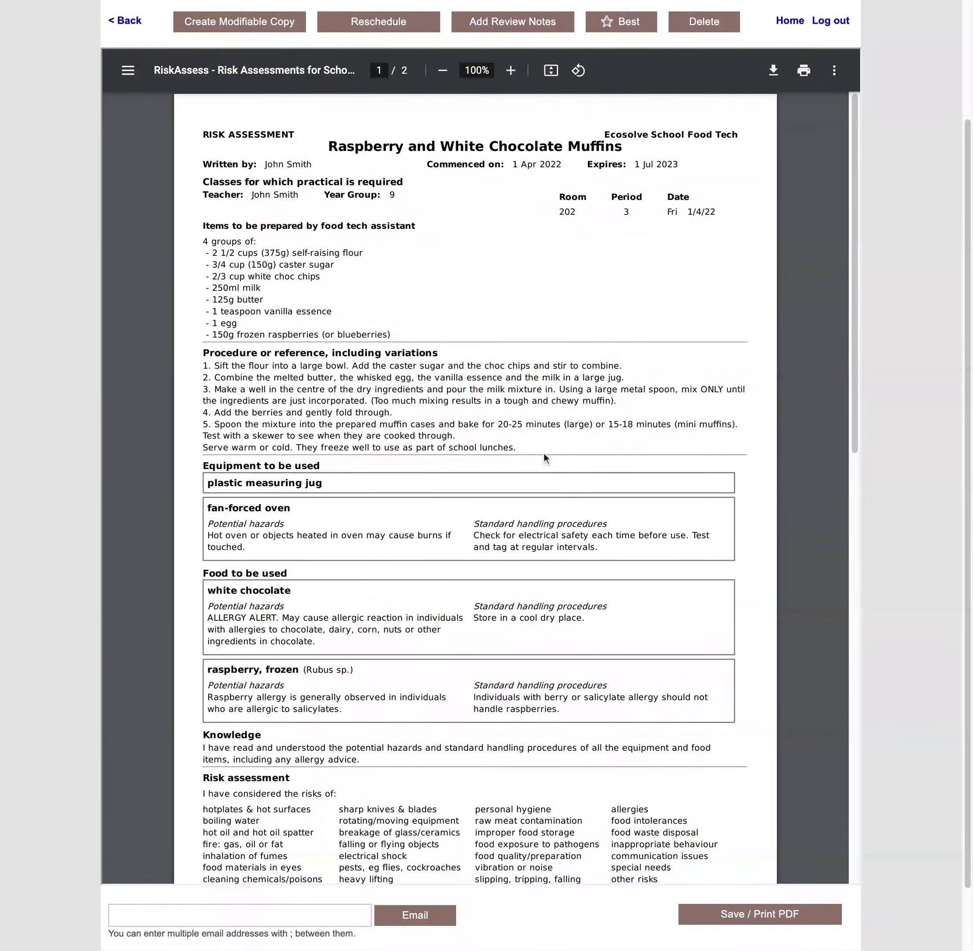
Review both pages of the muffin assessment preview, then create a modifiable copy
{"action": "scroll", "coordinate": [543, 457], "scroll_direction": "down", "scroll_amount": 1}
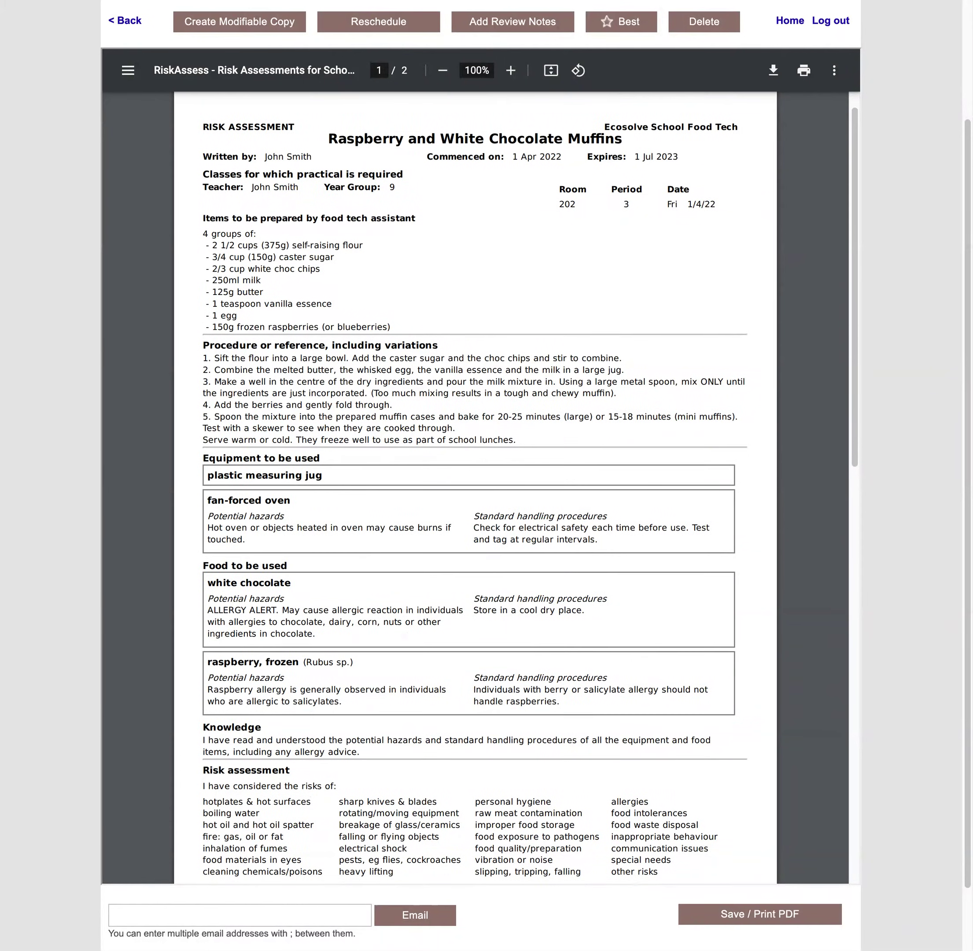
{"action": "scroll", "coordinate": [476, 487], "scroll_direction": "down", "scroll_amount": 9}
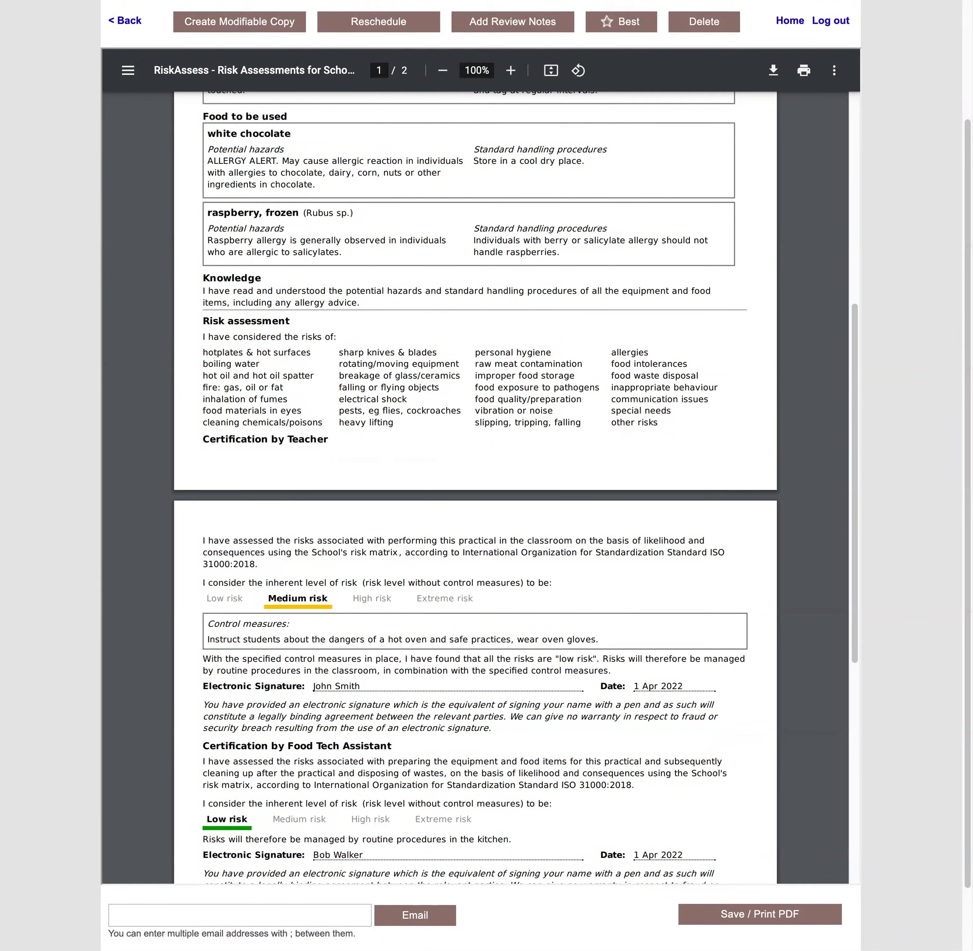
{"action": "scroll", "coordinate": [476, 487], "scroll_direction": "up", "scroll_amount": 3}
{"action": "scroll", "coordinate": [475, 487], "scroll_direction": "up", "scroll_amount": 6}
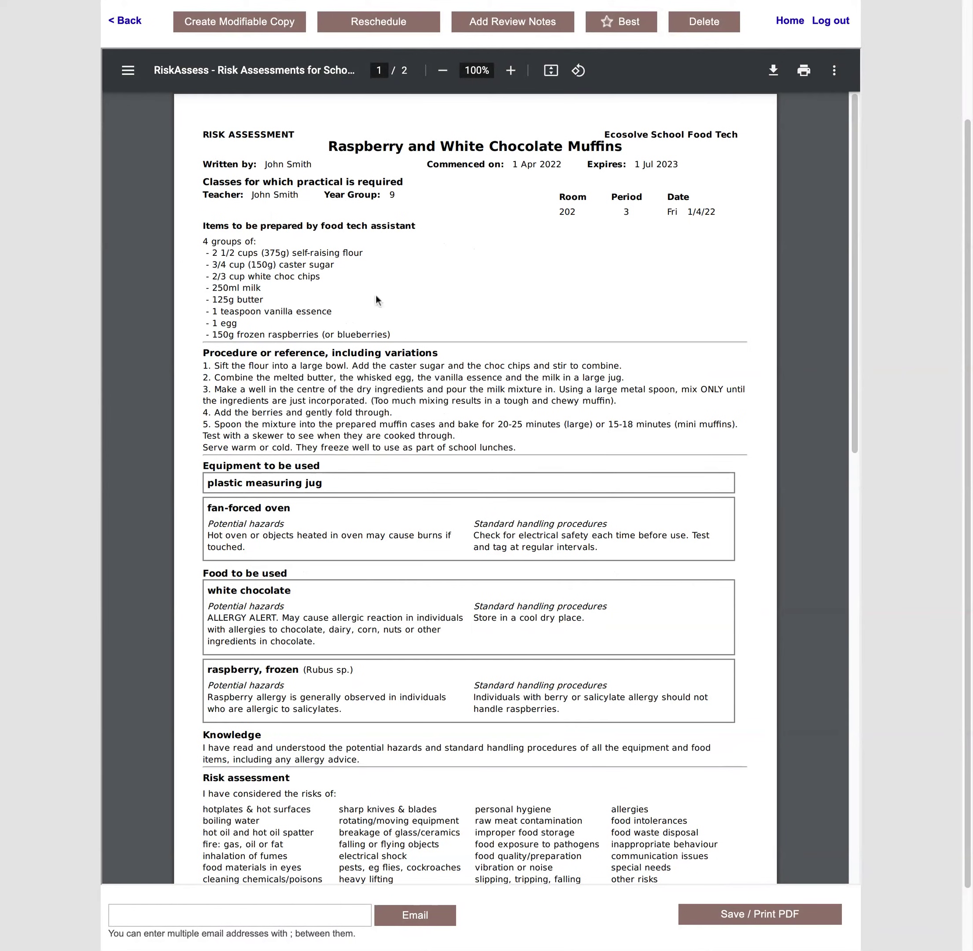
{"action": "left_click", "coordinate": [228, 25]}
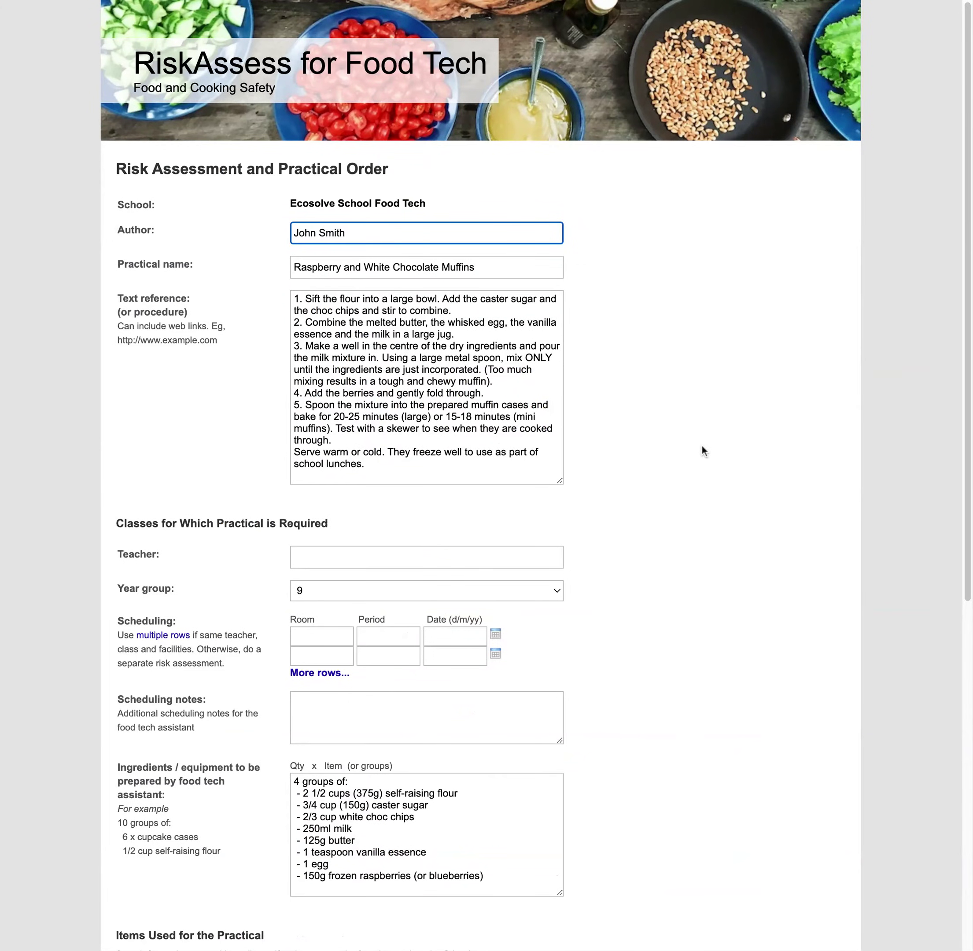
Enter the class teacher's name, room 123 and period 2
{"action": "left_click", "coordinate": [401, 565]}
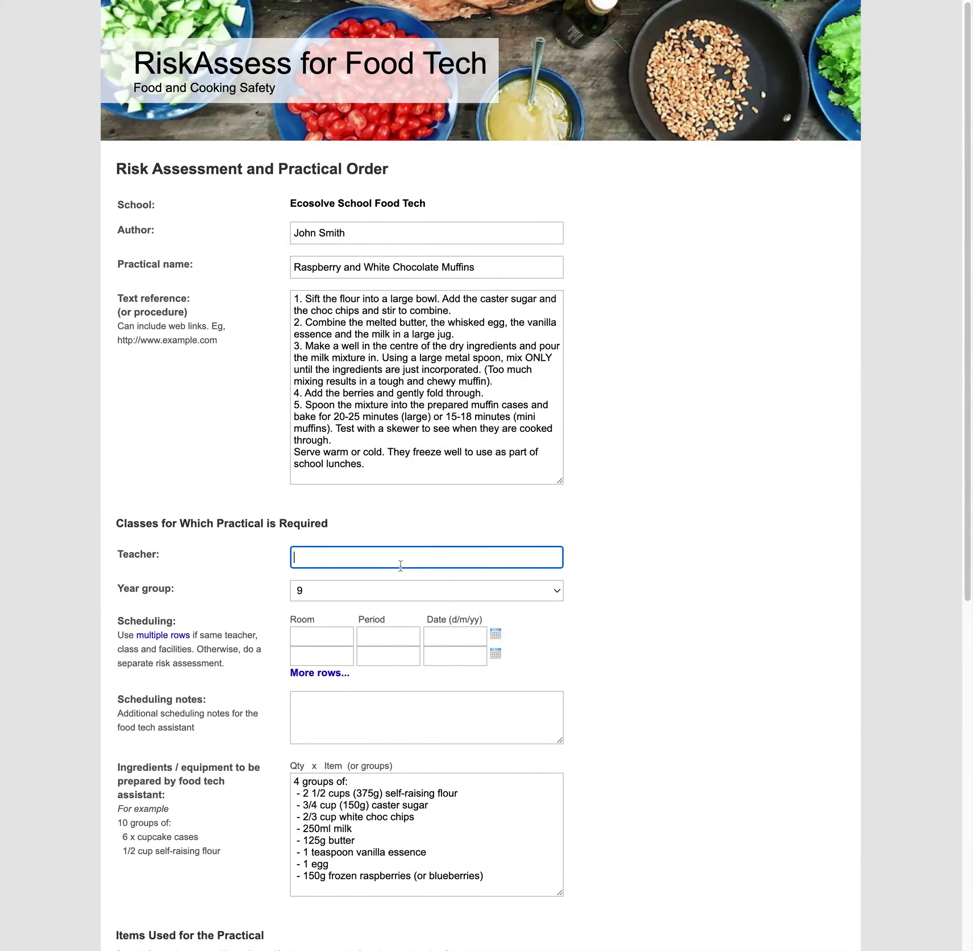
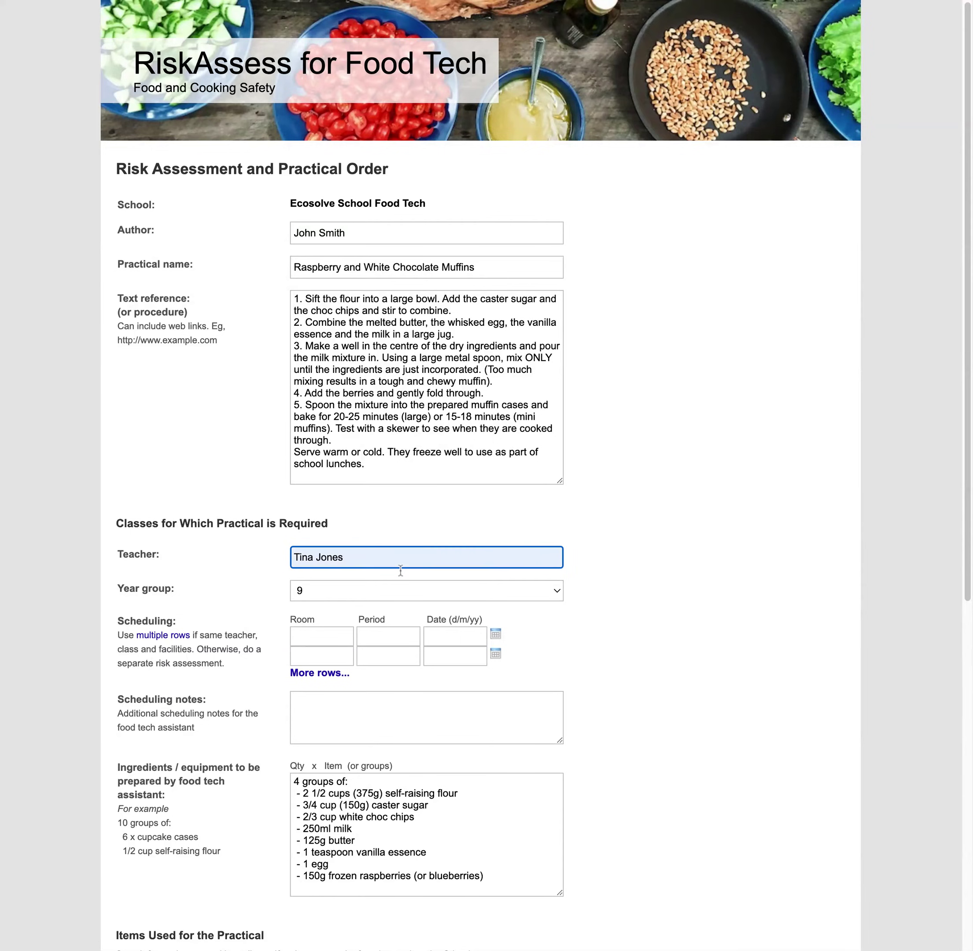
{"action": "left_click", "coordinate": [330, 636]}
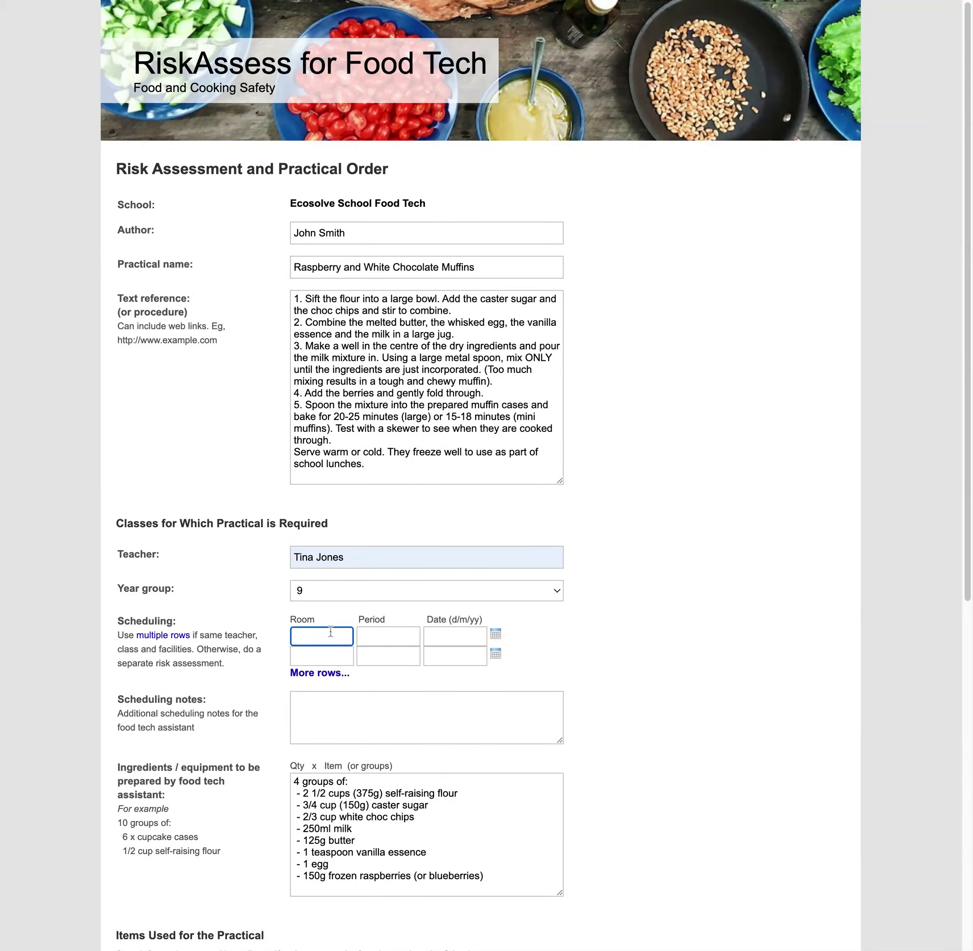
{"action": "type", "text": "123"}
{"action": "key", "text": "Tab"}
{"action": "type", "text": "2"}
{"action": "key", "text": "Tab"}
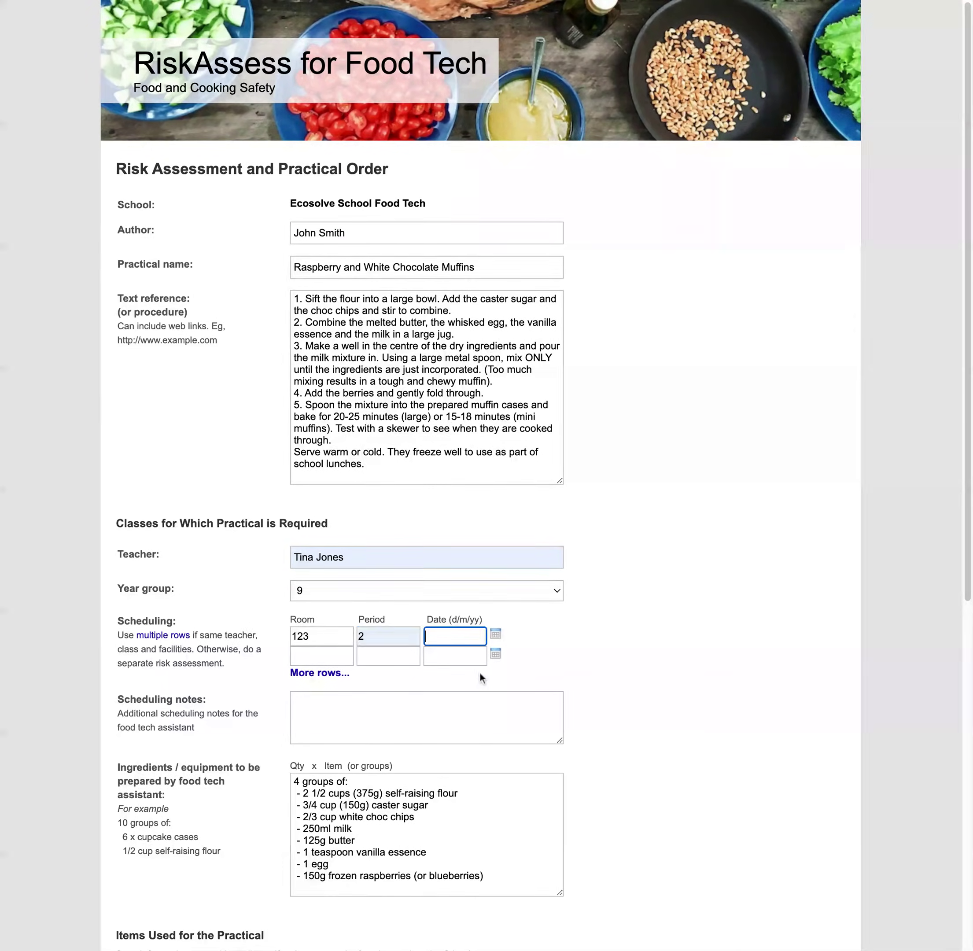
Schedule the practical for Saturday 2 April 2022 and generate the risk assessment
{"action": "left_click", "coordinate": [495, 635]}
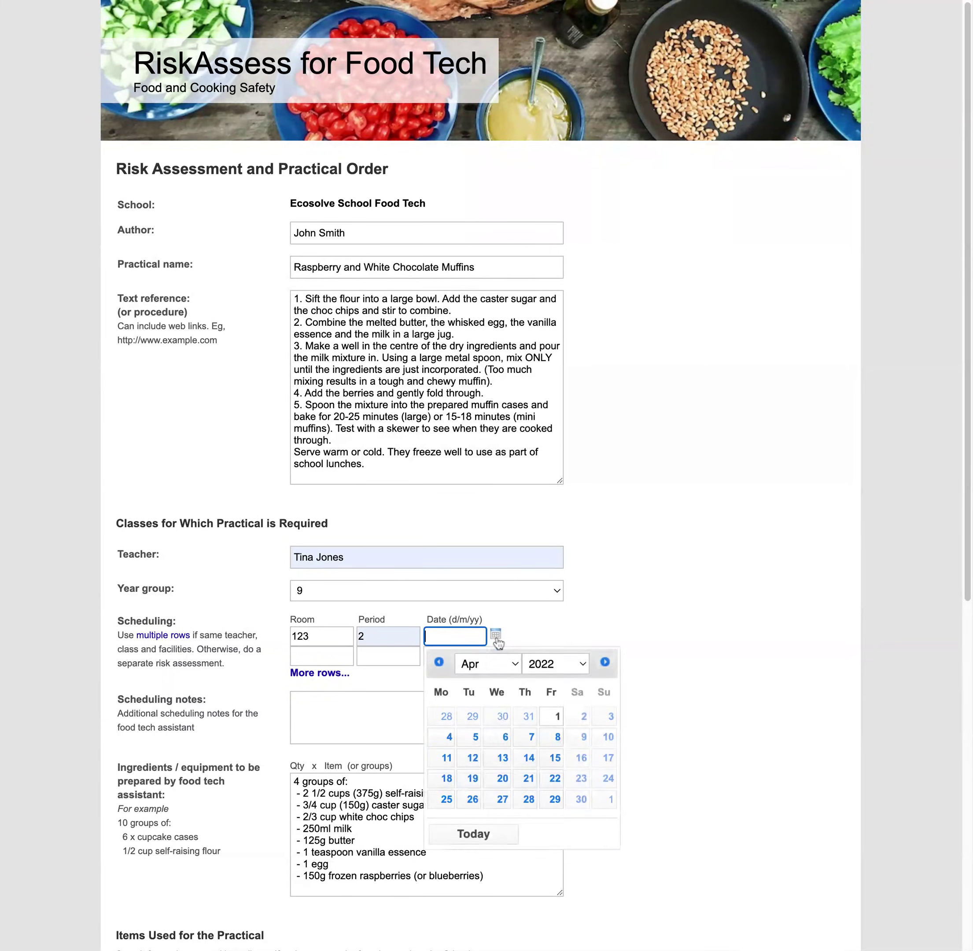
{"action": "left_click", "coordinate": [582, 718]}
{"action": "scroll", "coordinate": [619, 729], "scroll_direction": "down", "scroll_amount": 5}
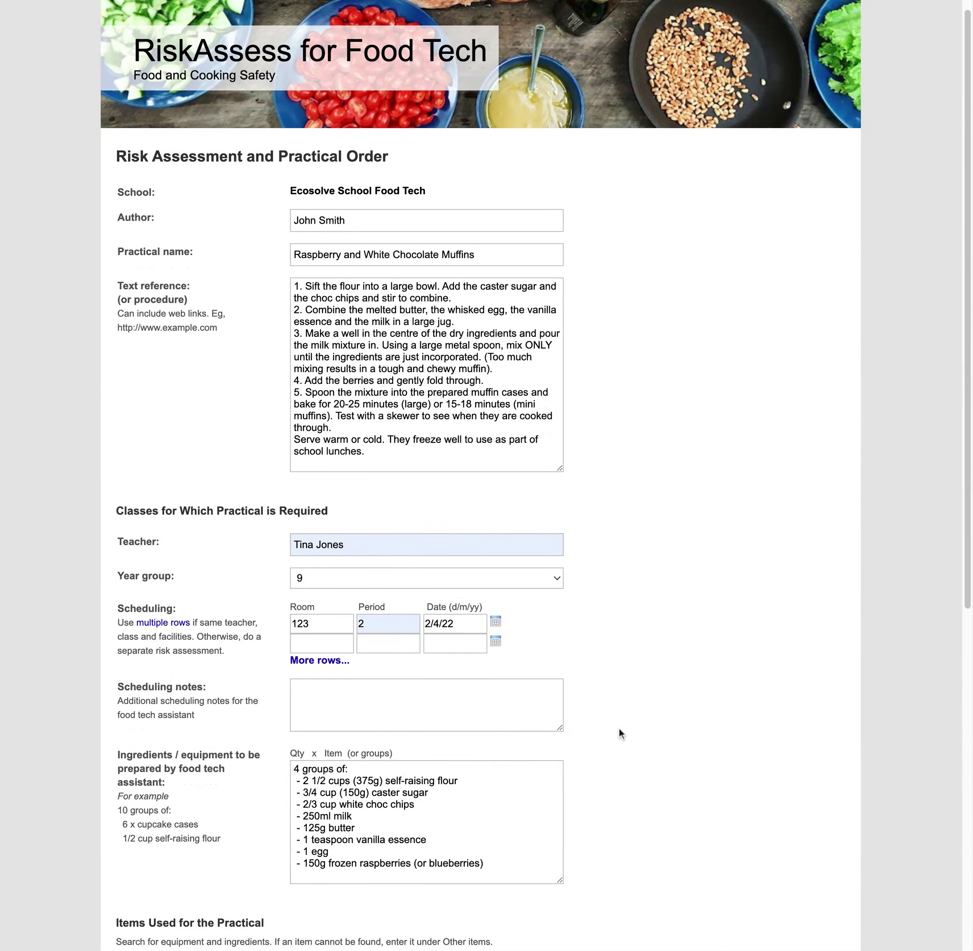
{"action": "scroll", "coordinate": [619, 728], "scroll_direction": "down", "scroll_amount": 8}
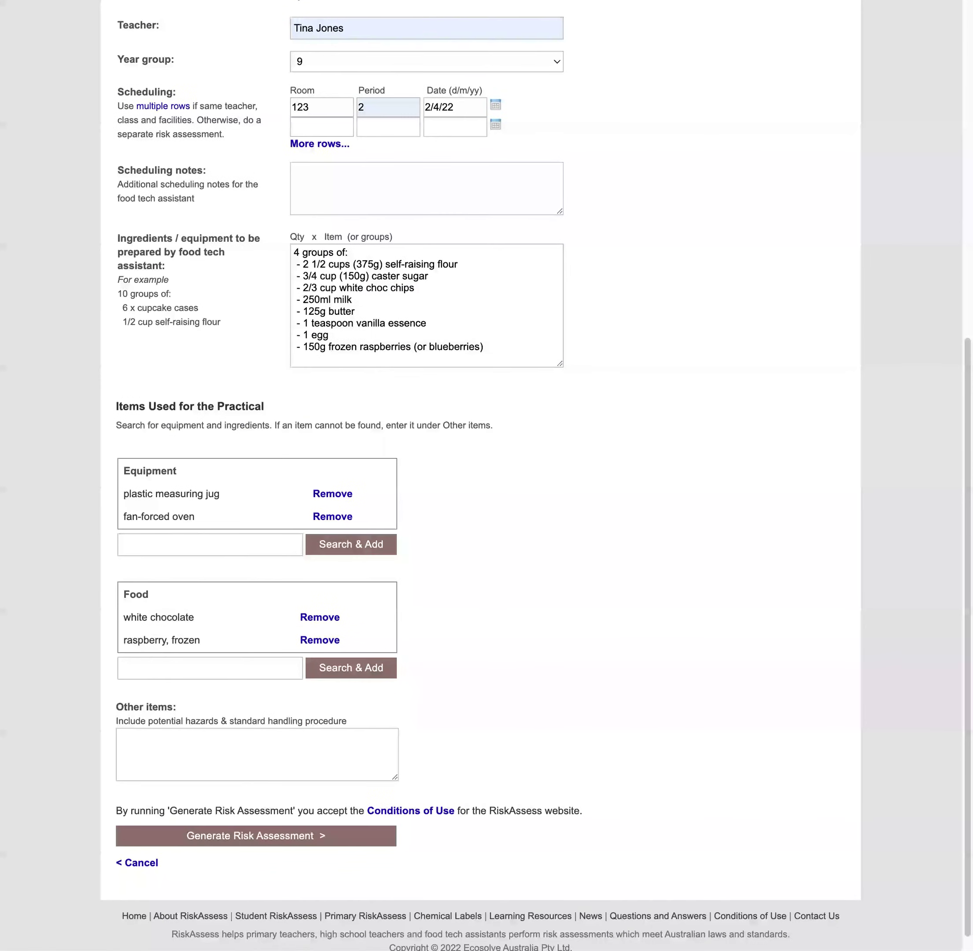
{"action": "left_click", "coordinate": [308, 816]}
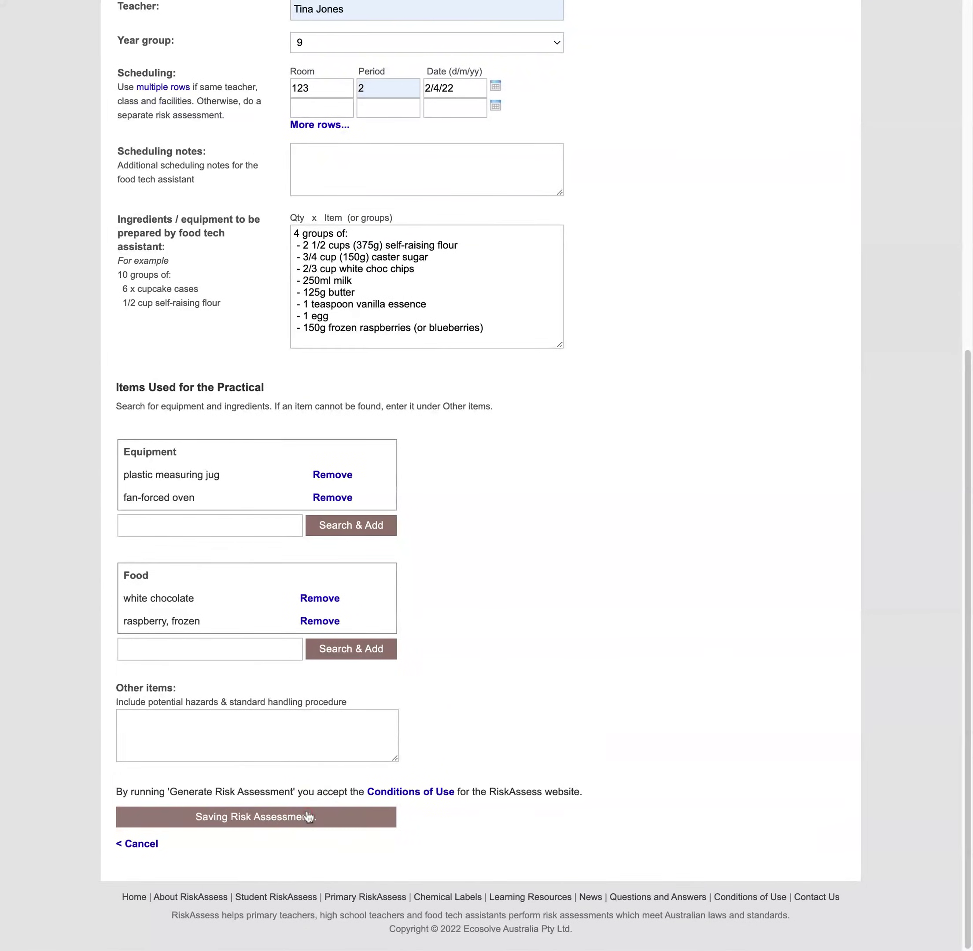
{"action": "scroll", "coordinate": [571, 636], "scroll_direction": "down", "scroll_amount": 12}
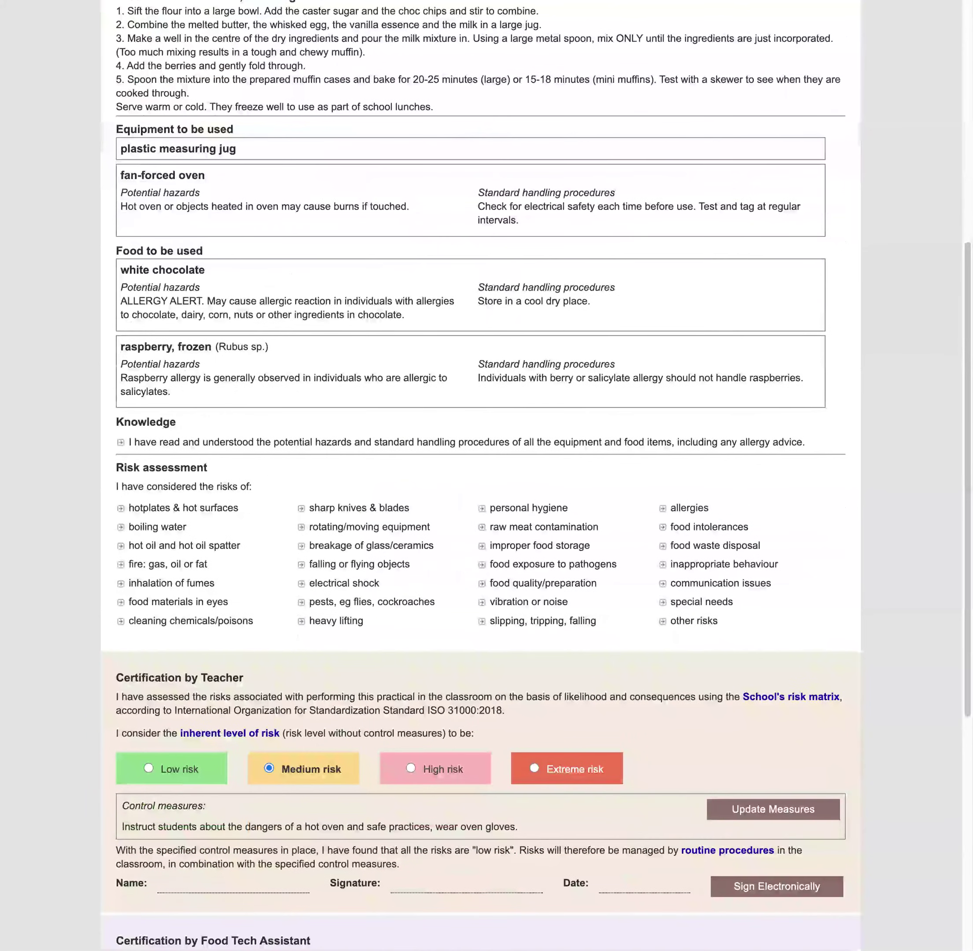
{"action": "scroll", "coordinate": [481, 476], "scroll_direction": "down", "scroll_amount": 4}
{"action": "scroll", "coordinate": [180, 272], "scroll_direction": "up", "scroll_amount": 3}
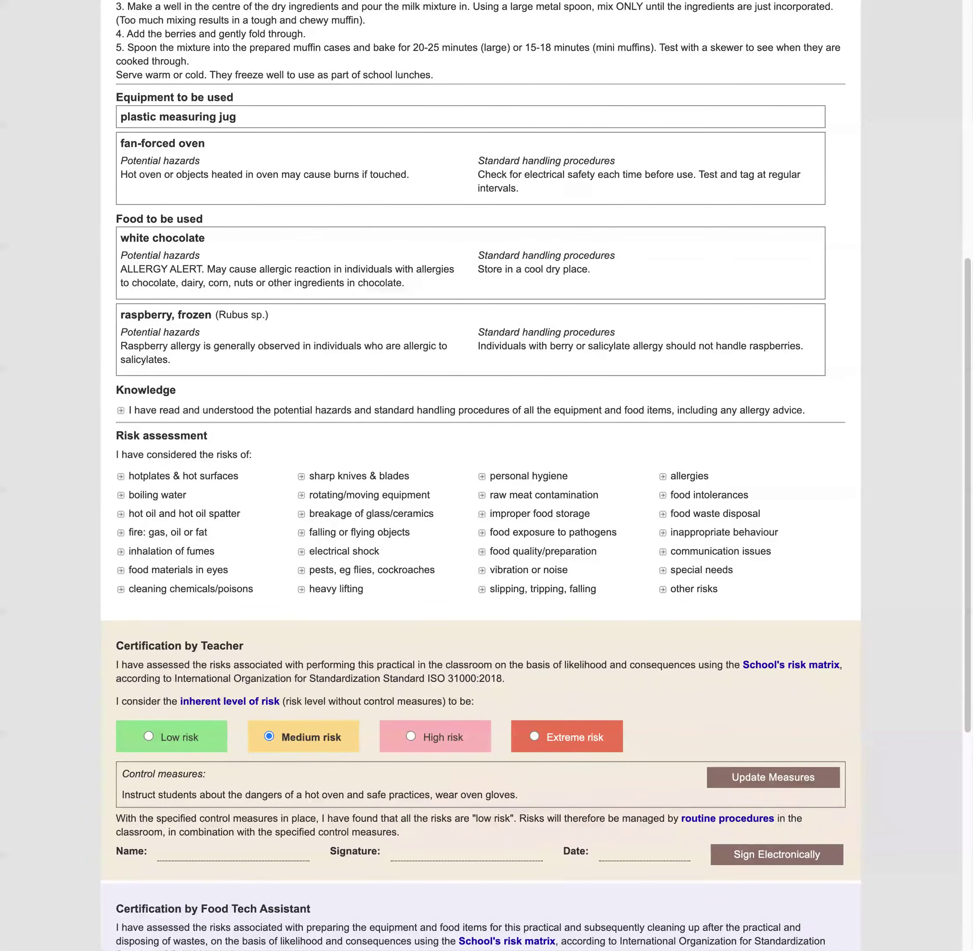
{"action": "scroll", "coordinate": [480, 476], "scroll_direction": "up", "scroll_amount": 10}
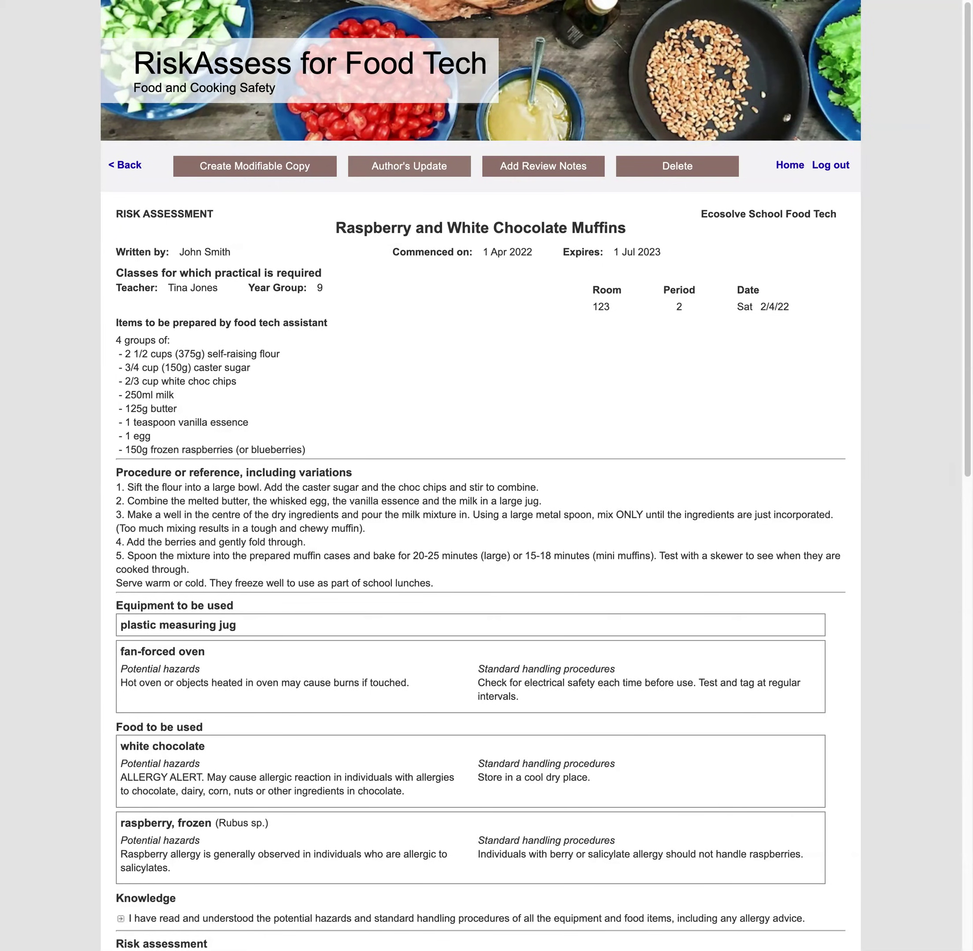
Rename the practical from Raspberry and White Chocolate Muffins to Raspberry Muffins
{"action": "left_click", "coordinate": [409, 165]}
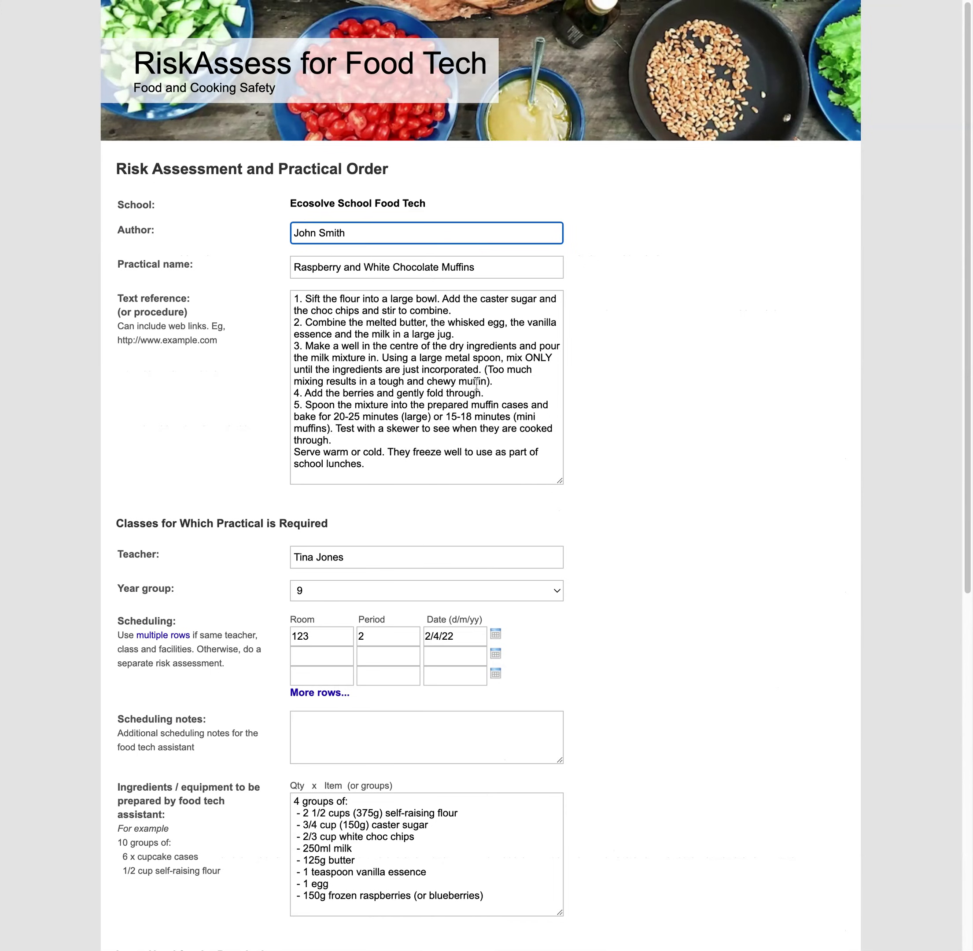
{"action": "left_click_drag", "start_coordinate": [346, 270], "coordinate": [442, 270]}
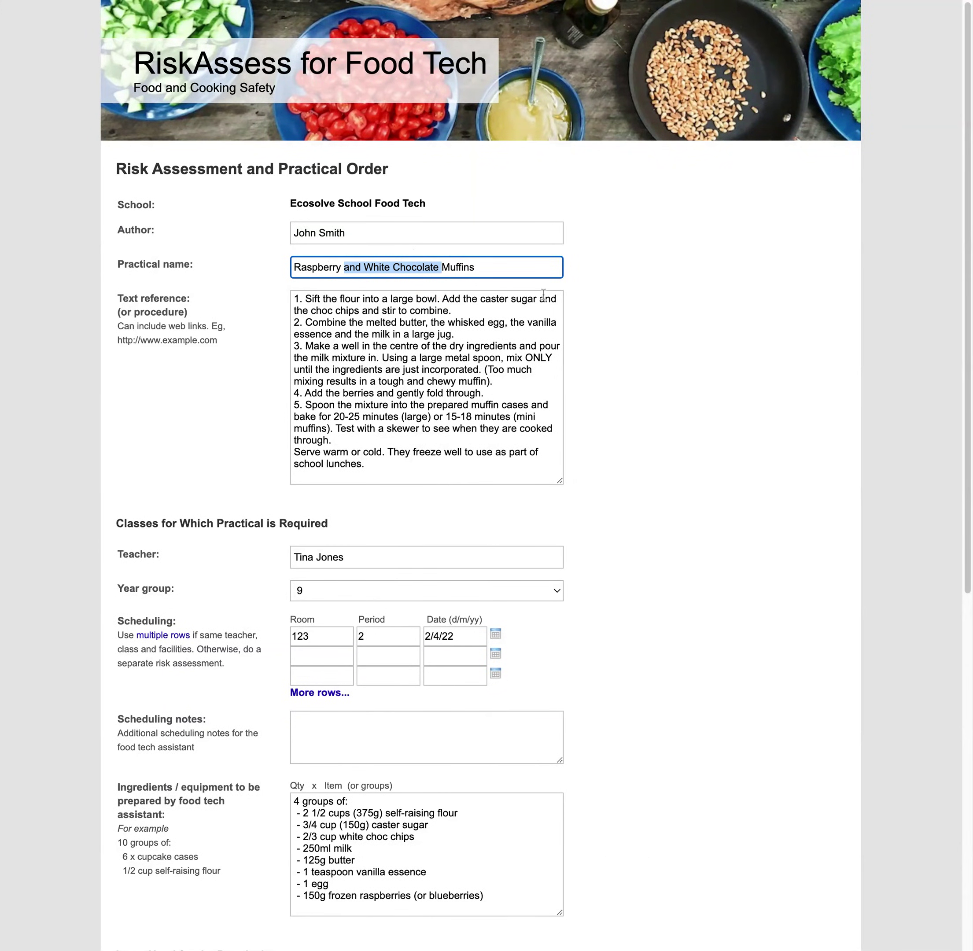
{"action": "key", "text": "BackSpace"}
Remove white chocolate from food items and the white choc chips ingredient line, then save
{"action": "scroll", "coordinate": [398, 508], "scroll_direction": "down", "scroll_amount": 5}
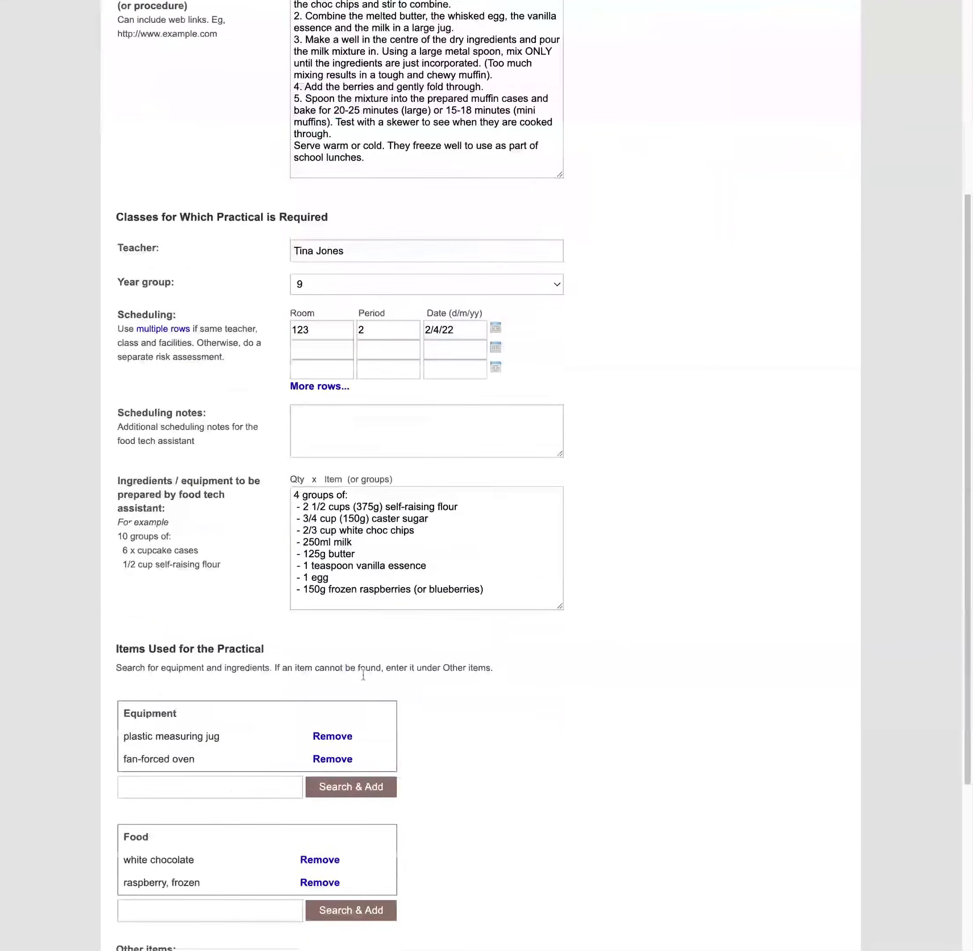
{"action": "scroll", "coordinate": [363, 675], "scroll_direction": "down", "scroll_amount": 2}
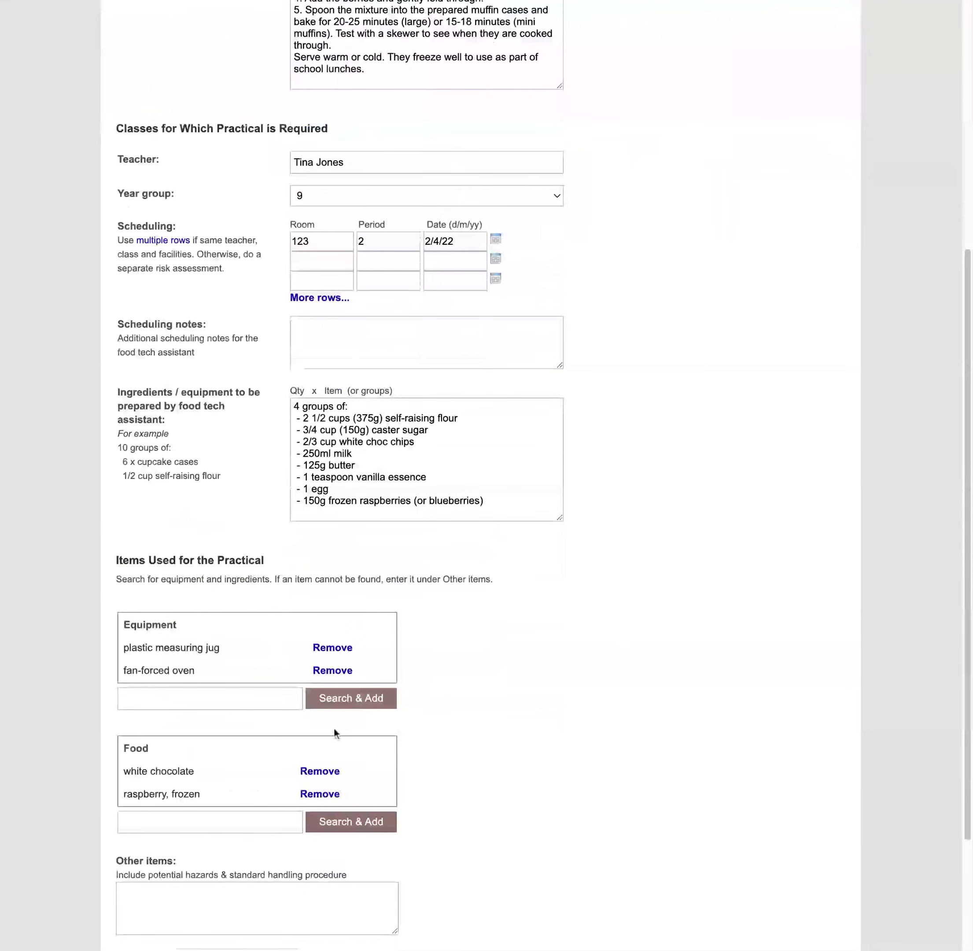
{"action": "left_click", "coordinate": [325, 776]}
{"action": "left_click_drag", "start_coordinate": [426, 442], "coordinate": [282, 437]}
{"action": "key", "text": "BackSpace"}
{"action": "key", "text": "BackSpace"}
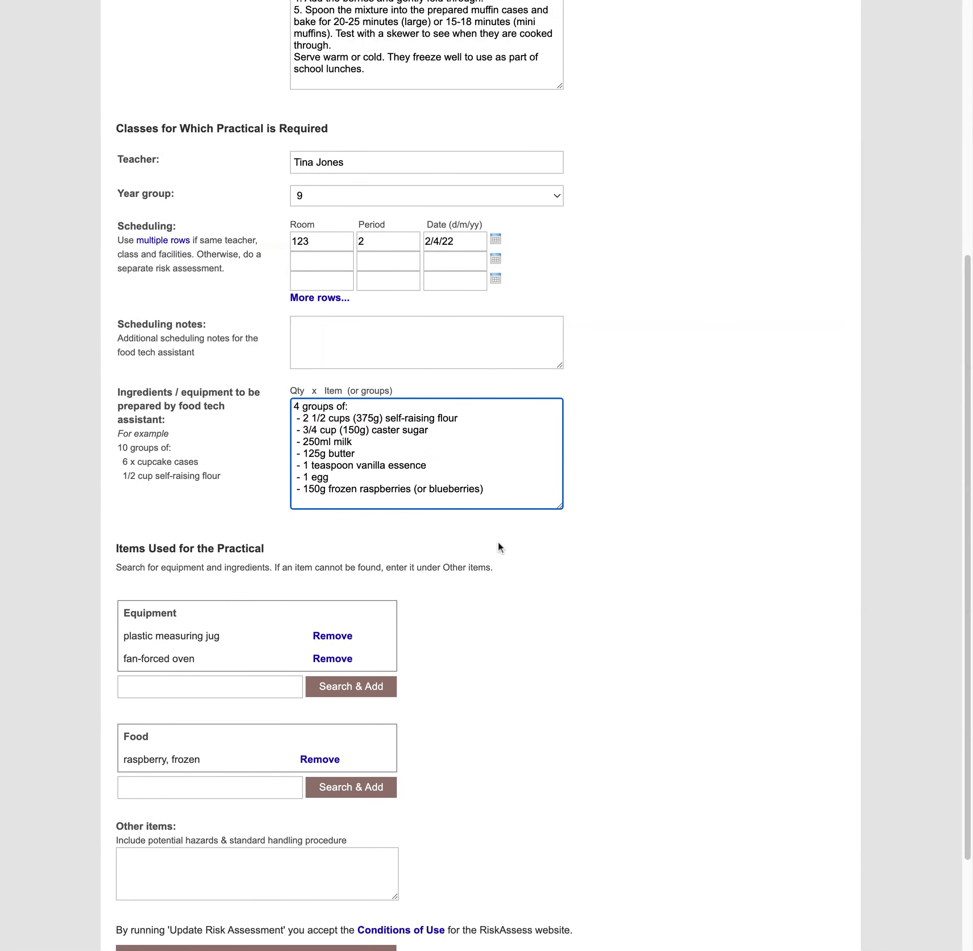
{"action": "scroll", "coordinate": [436, 617], "scroll_direction": "down", "scroll_amount": 2}
{"action": "left_click", "coordinate": [318, 817]}
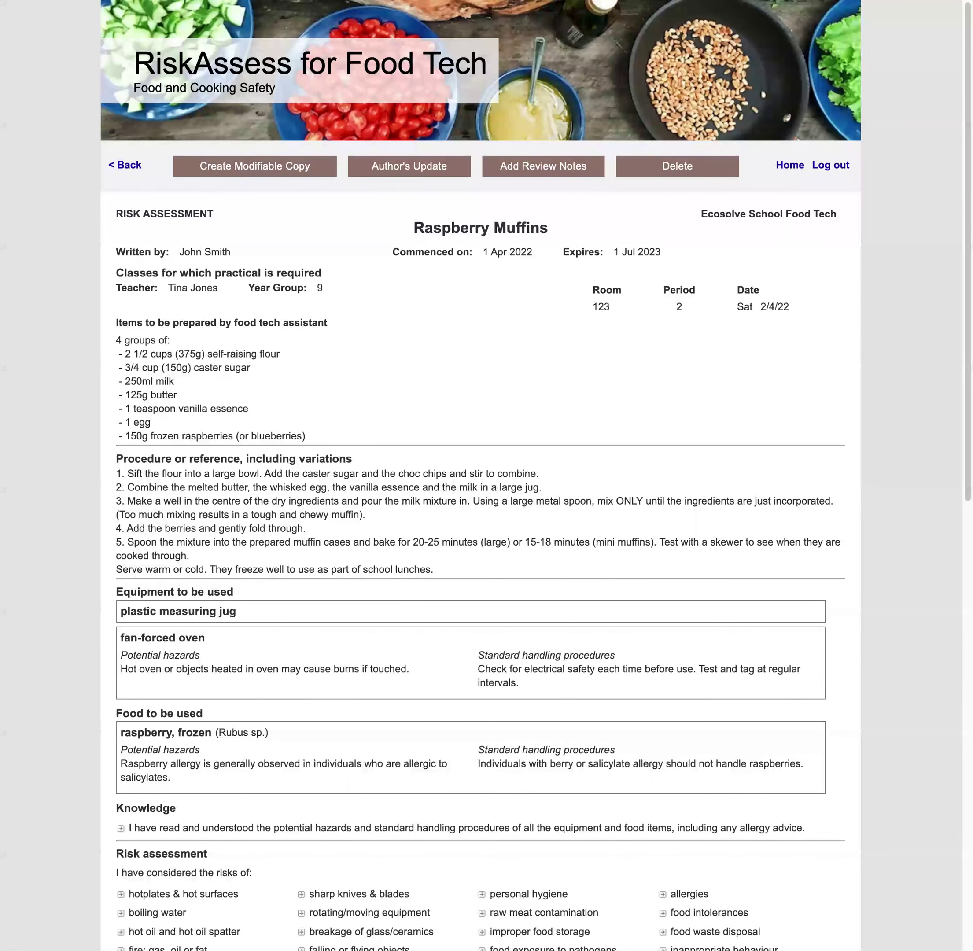
Add 'Beware the hot sides of the oven!' and chef's uniform to the teacher's control measures
{"action": "scroll", "coordinate": [821, 639], "scroll_direction": "down", "scroll_amount": 13}
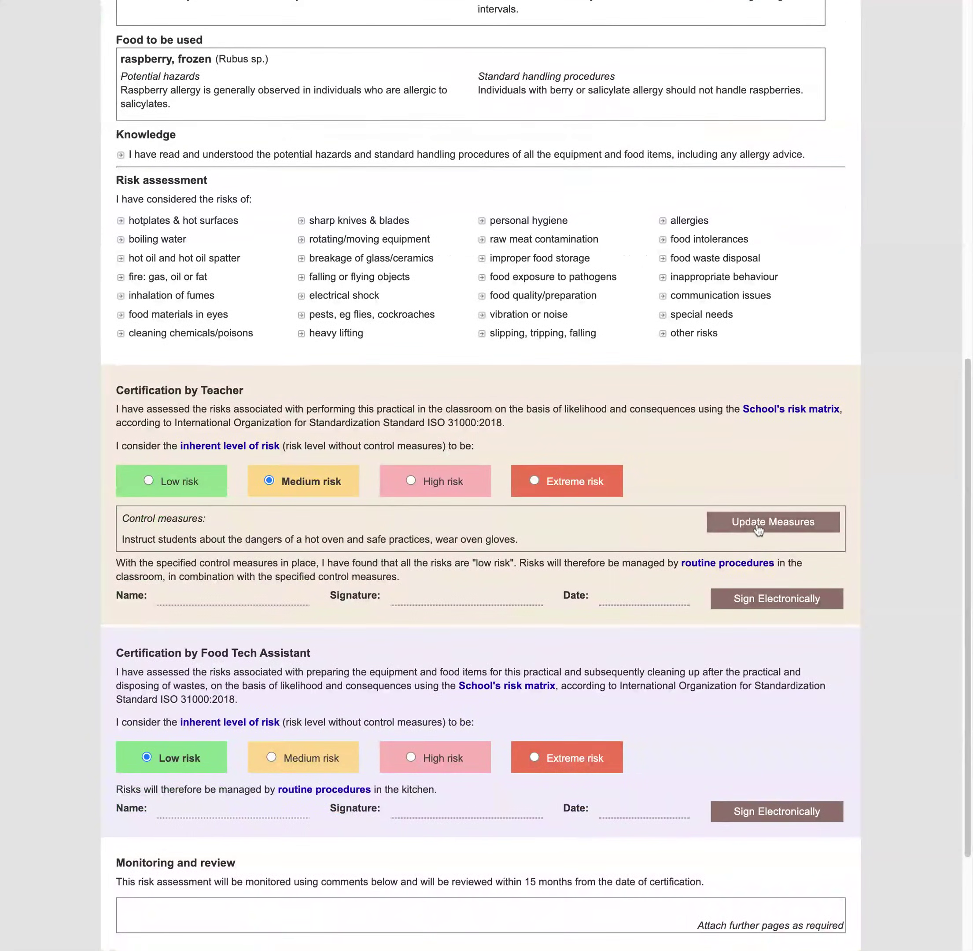
{"action": "left_click", "coordinate": [759, 527]}
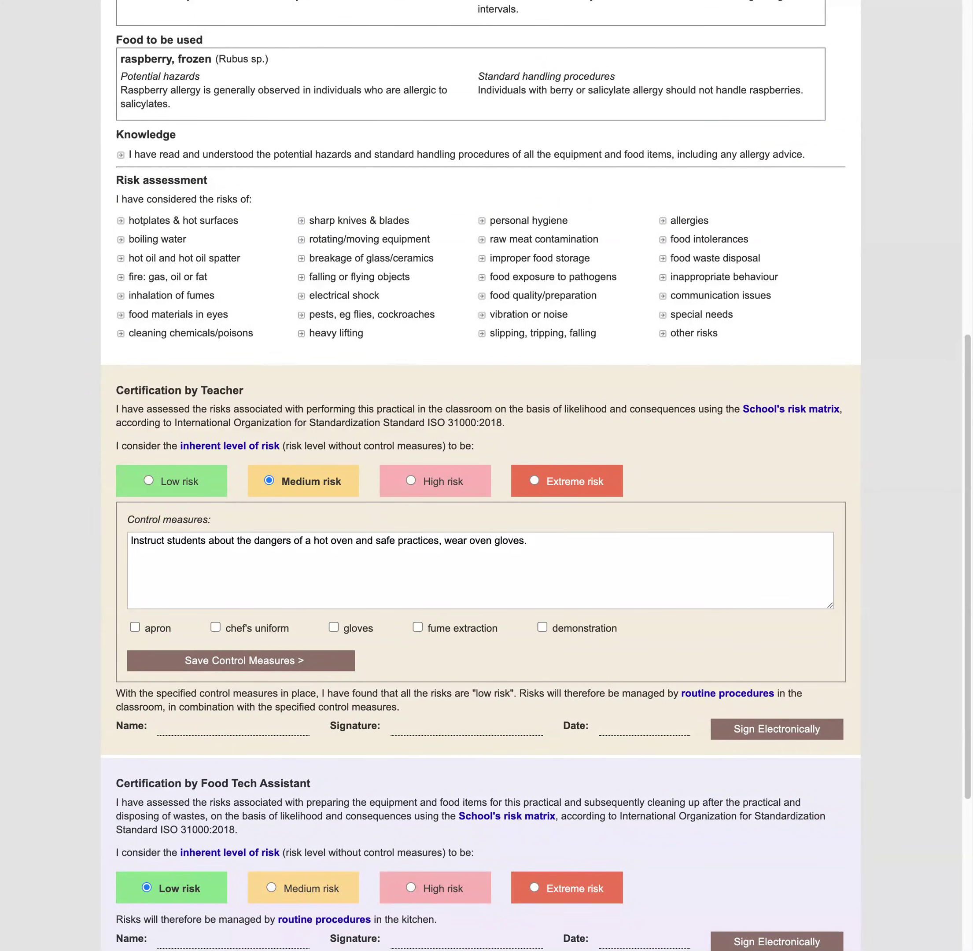
{"action": "left_click", "coordinate": [599, 546]}
{"action": "key", "text": "Return"}
{"action": "type", "text": "Beware the hot sides of the oven!"}
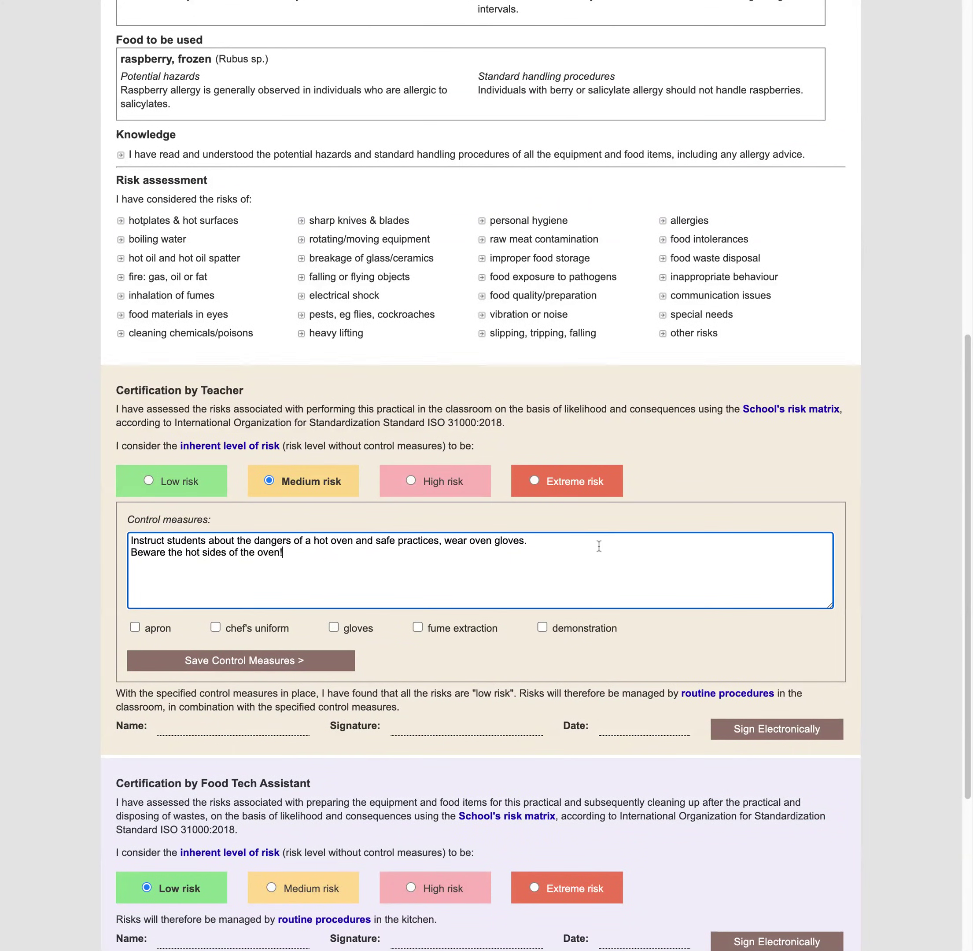
{"action": "left_click", "coordinate": [258, 632]}
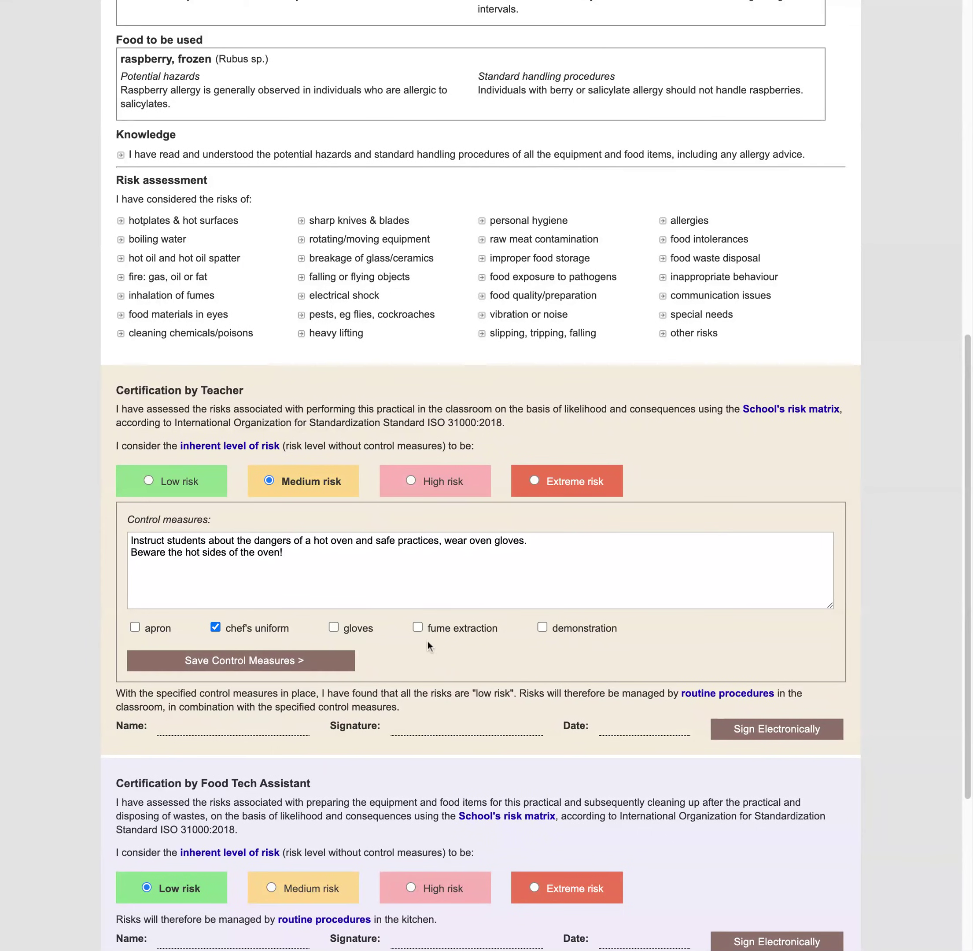
{"action": "left_click", "coordinate": [303, 660]}
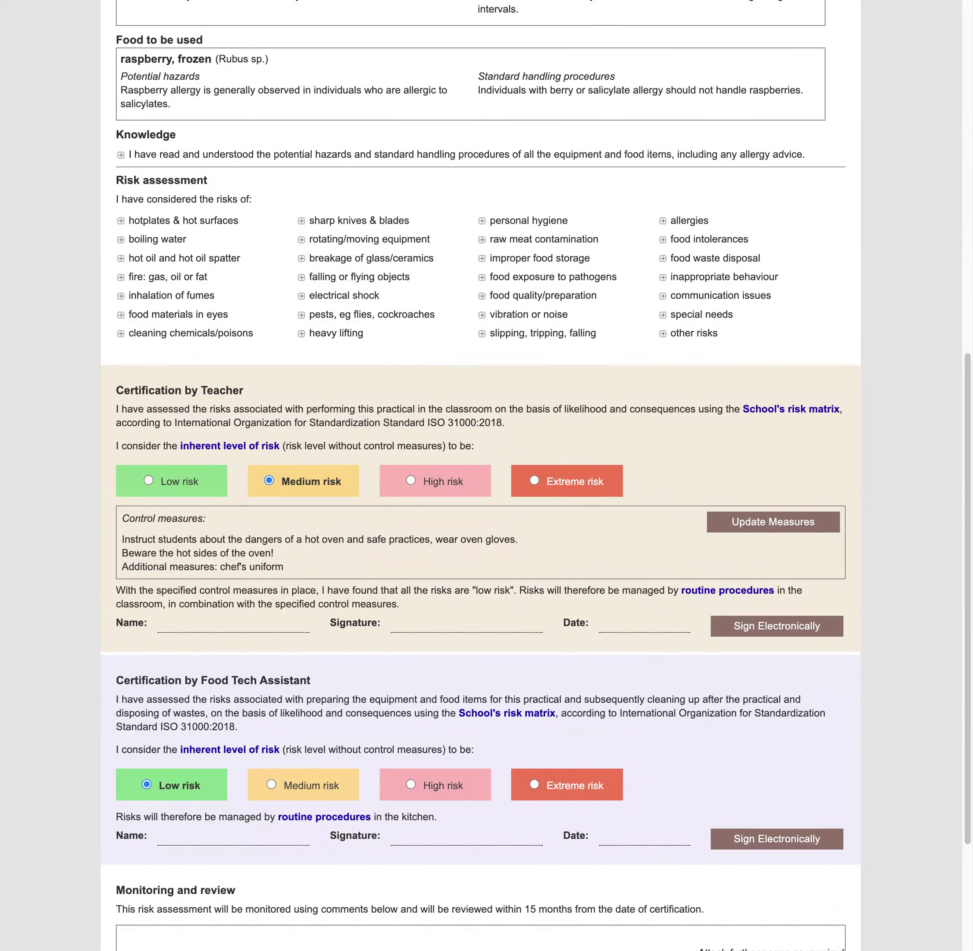
Scroll over the Raspberry Muffins assessment, then go back to the Food Tech home page
{"action": "scroll", "coordinate": [299, 575], "scroll_direction": "down", "scroll_amount": 4}
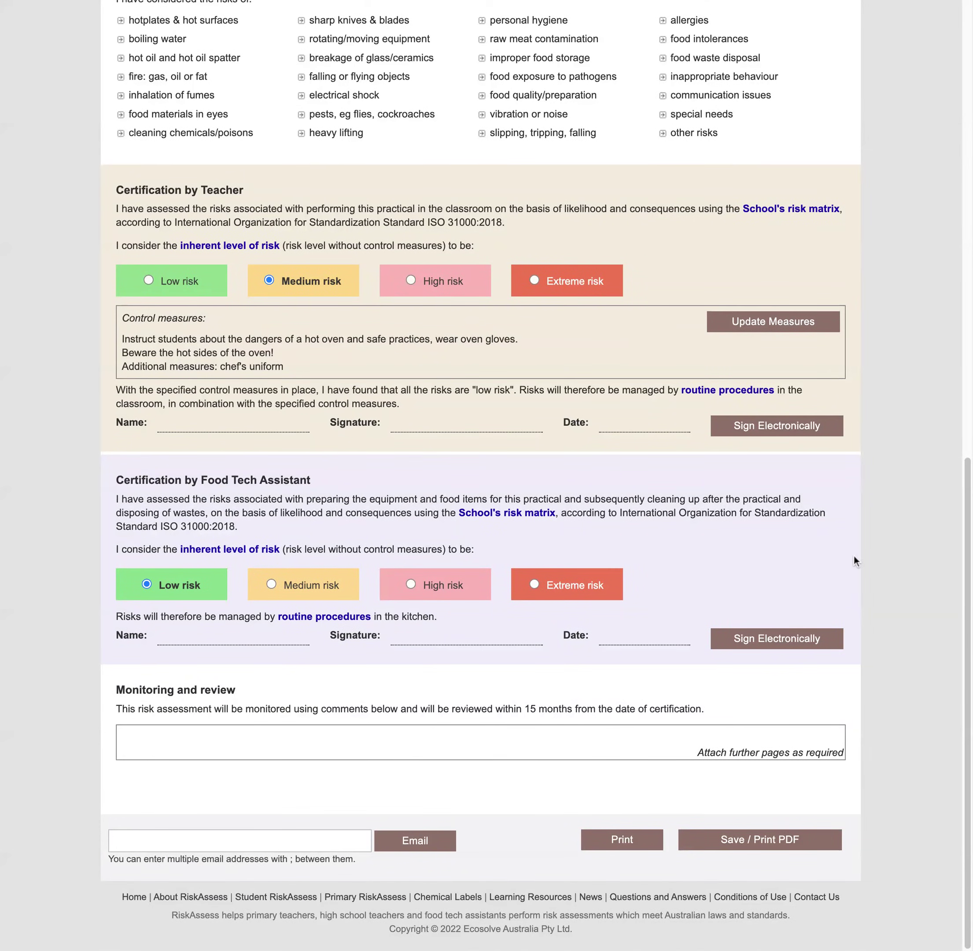
{"action": "scroll", "coordinate": [854, 555], "scroll_direction": "up", "scroll_amount": 17}
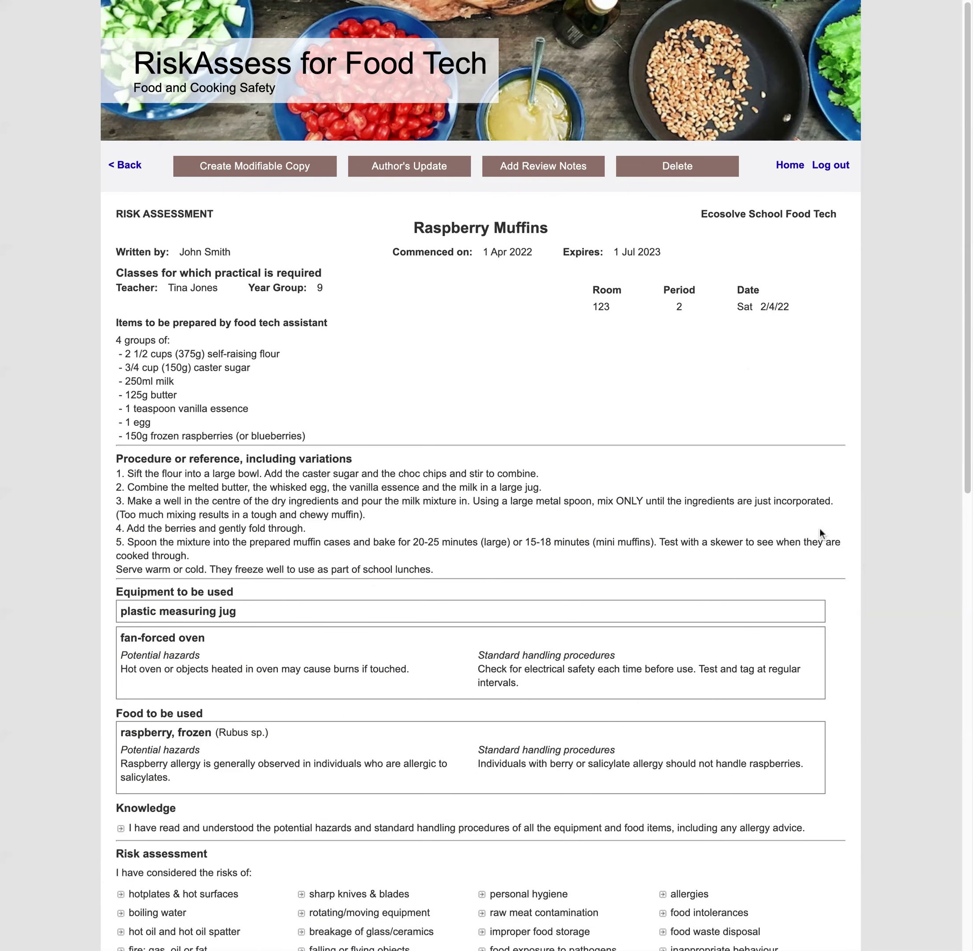
{"action": "left_click", "coordinate": [790, 165]}
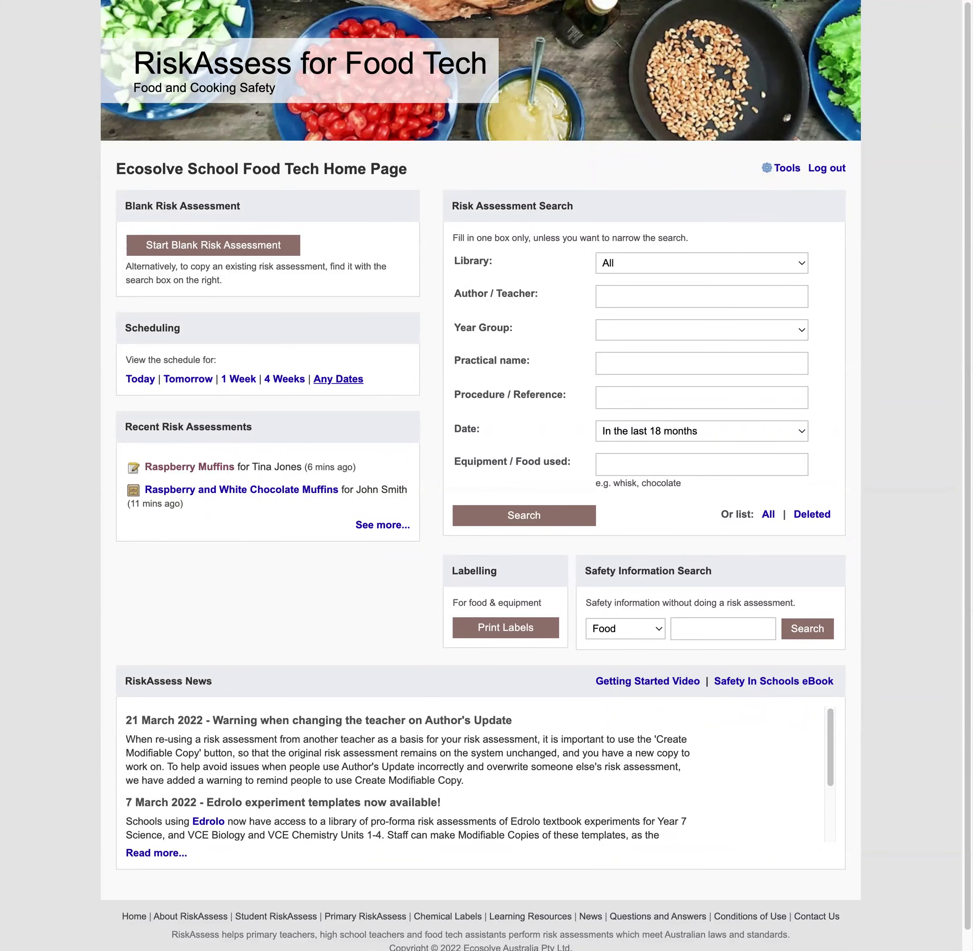
Show the one-week schedule and open the Raspberry Muffins risk assessment to review it
{"action": "left_click", "coordinate": [240, 382]}
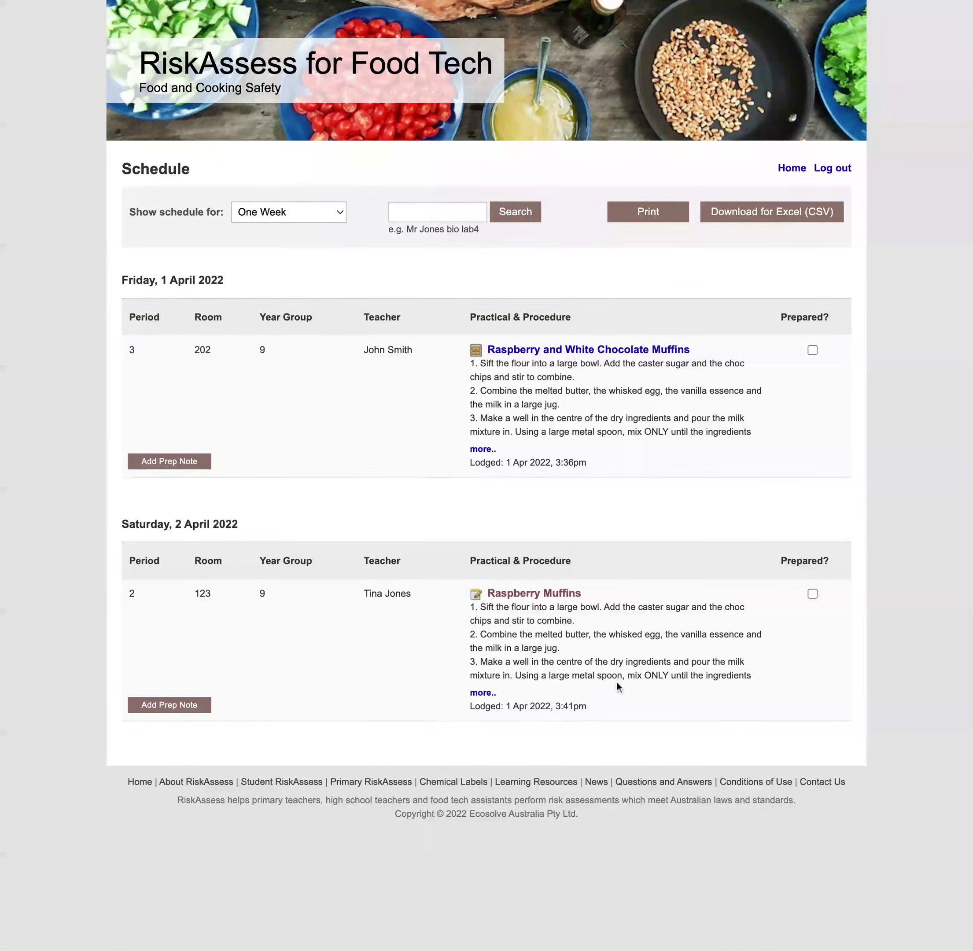
{"action": "left_click", "coordinate": [533, 594]}
{"action": "scroll", "coordinate": [627, 703], "scroll_direction": "down", "scroll_amount": 4}
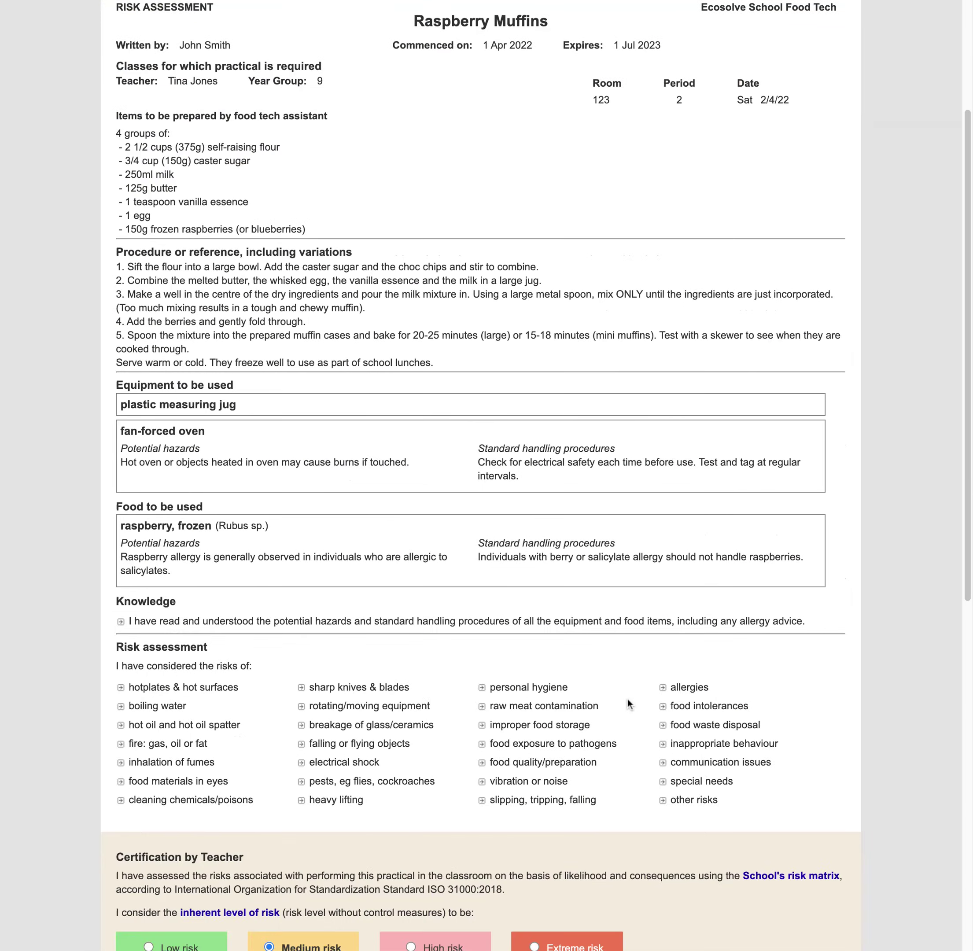
{"action": "scroll", "coordinate": [627, 703], "scroll_direction": "down", "scroll_amount": 13}
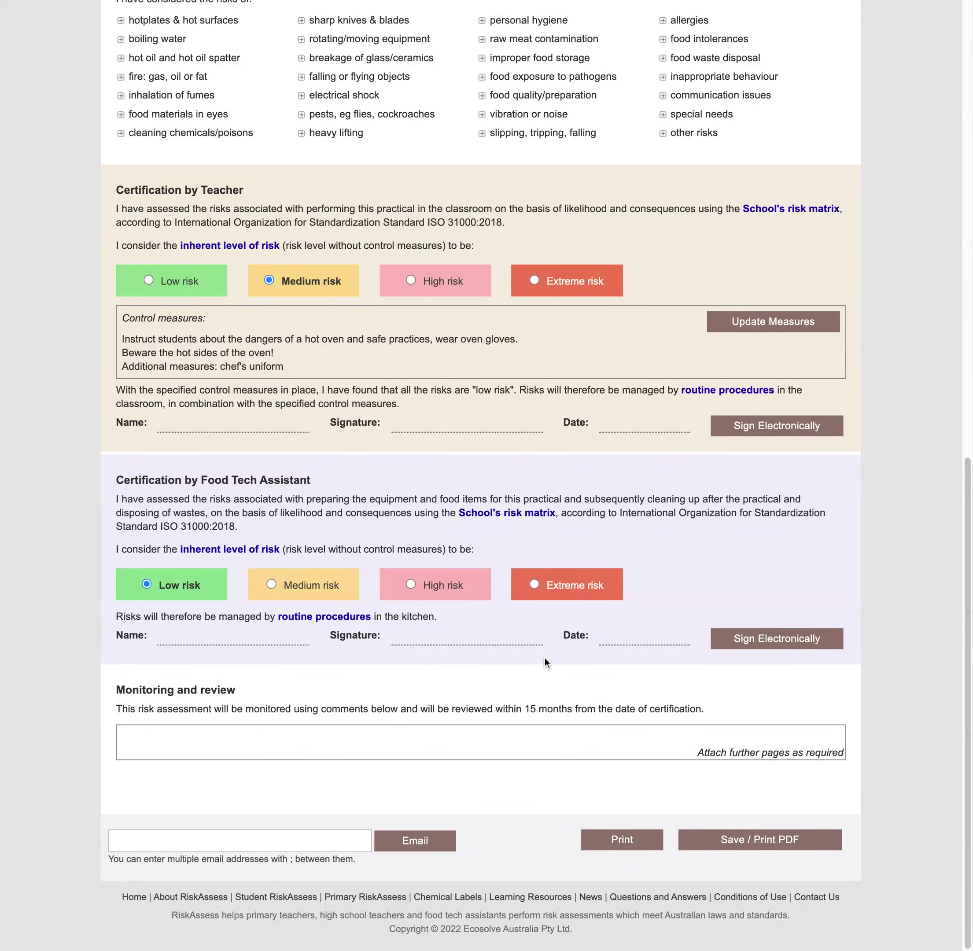
{"action": "scroll", "coordinate": [545, 661], "scroll_direction": "up", "scroll_amount": 2}
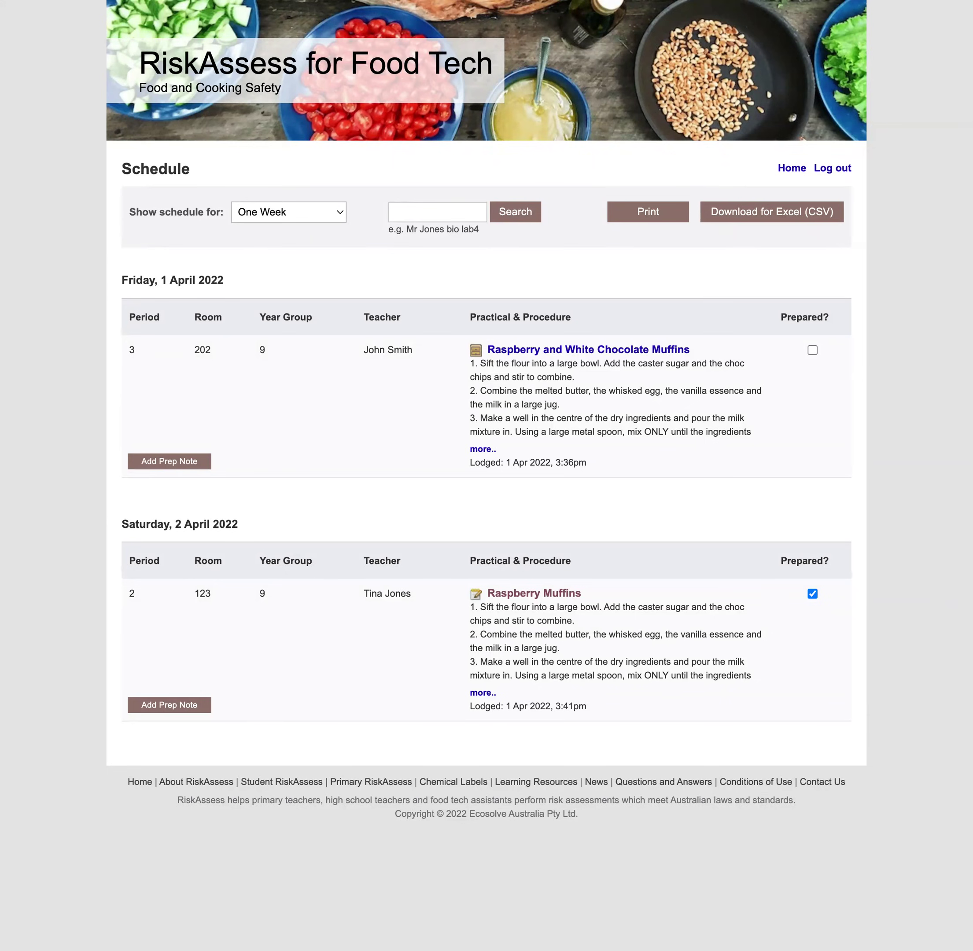
Save the prep note 'Add in milk from the fridge just before prac' on Raspberry Muffins, then return home
{"action": "left_click", "coordinate": [170, 705]}
{"action": "type", "text": "Add in milk from the fridge just before prac"}
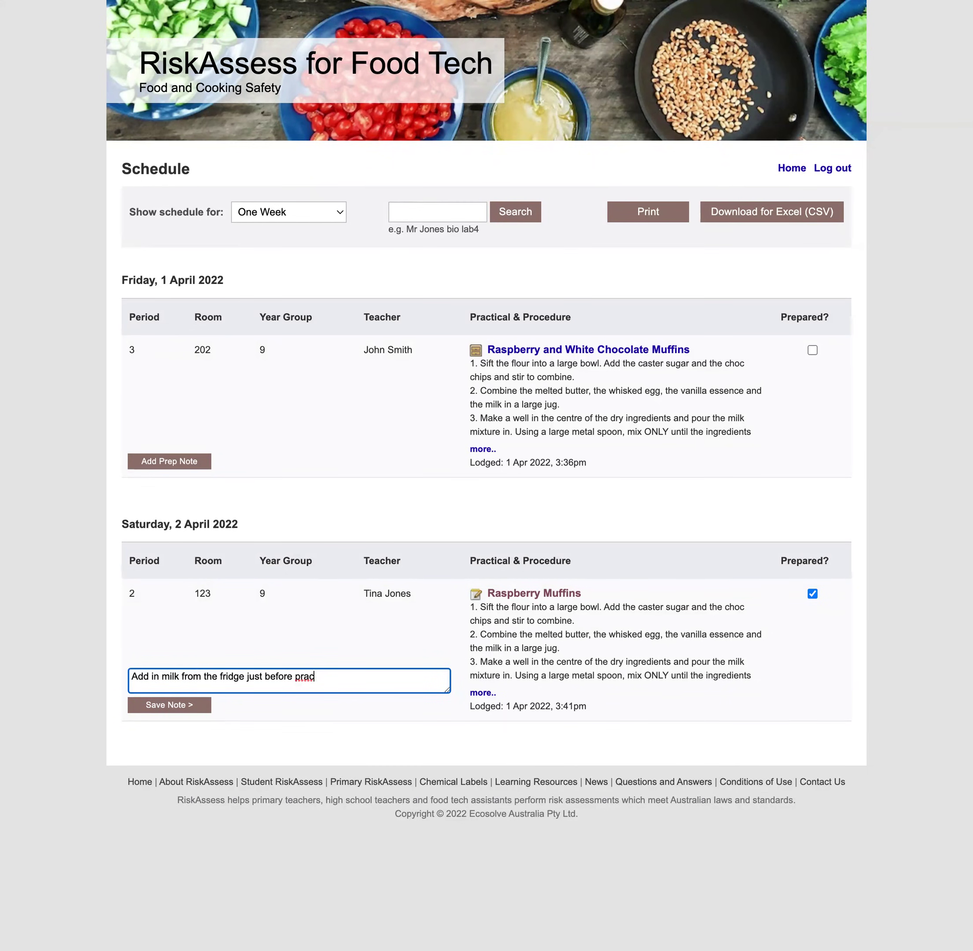
{"action": "left_click", "coordinate": [193, 710]}
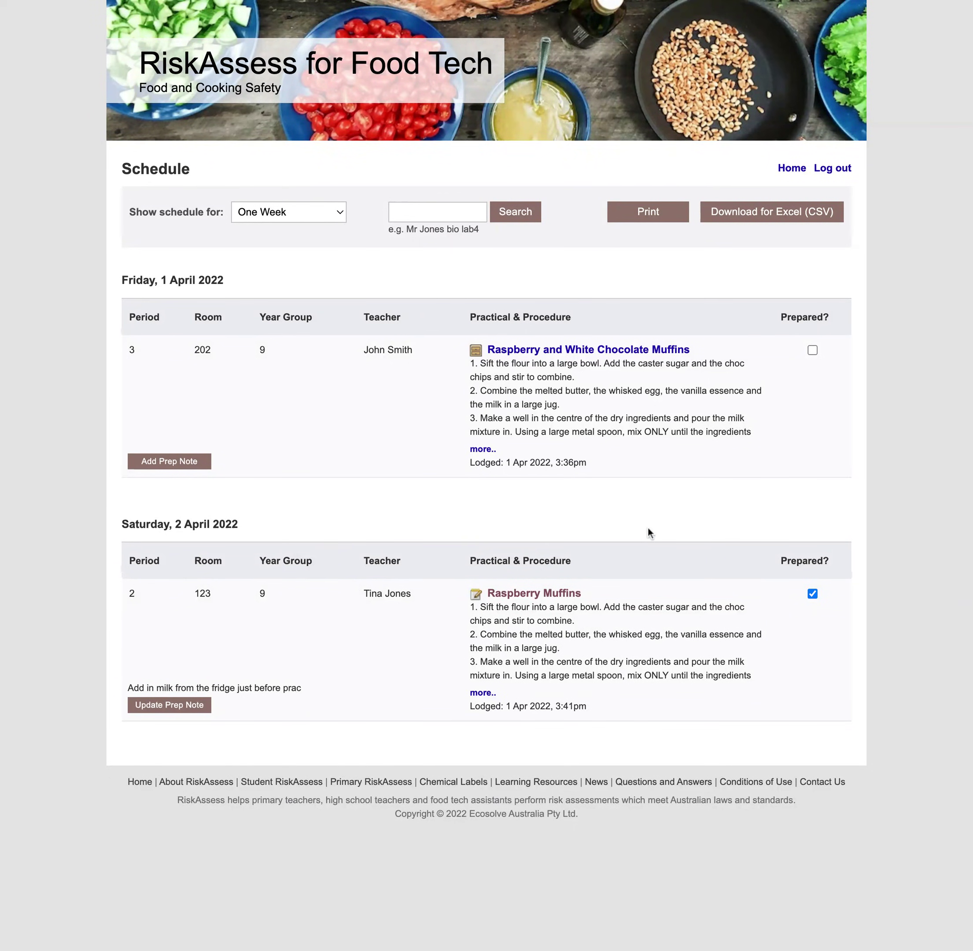
{"action": "left_click", "coordinate": [624, 123]}
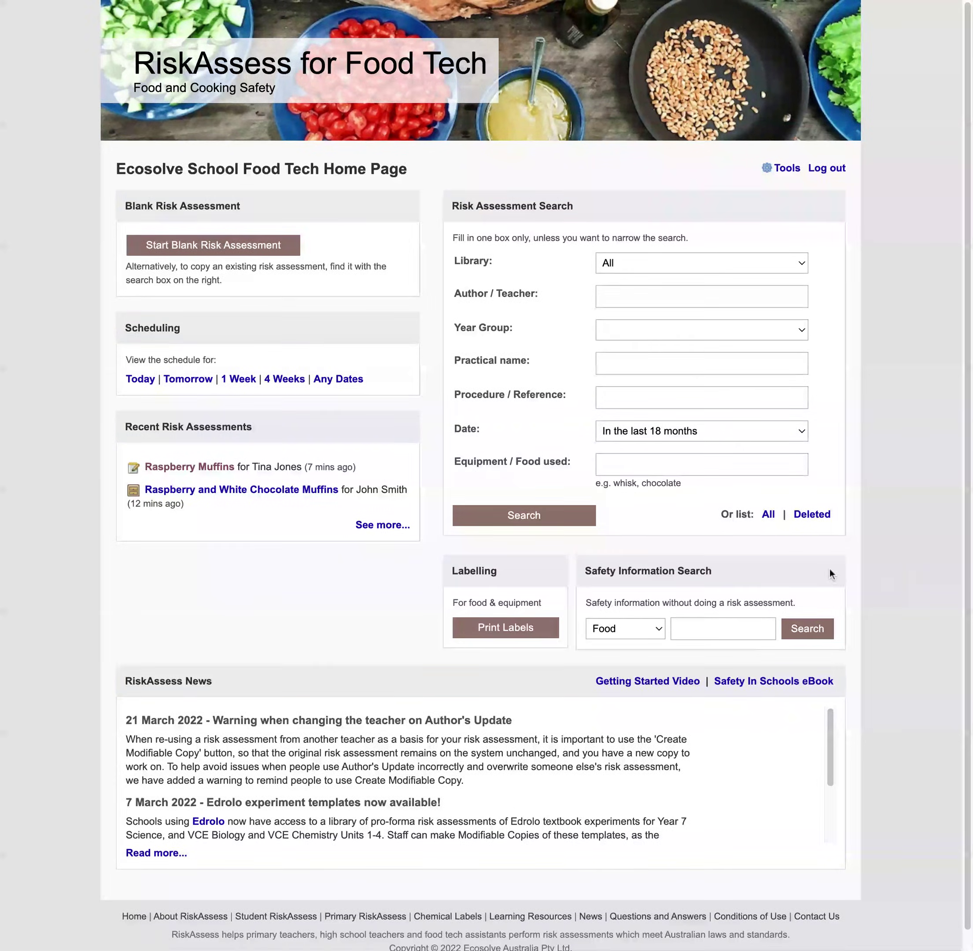
Make a label named Plain Flour, details 'Unbleached, triple sifted', allergies 'Wheat, gluten'
{"action": "left_click", "coordinate": [534, 639]}
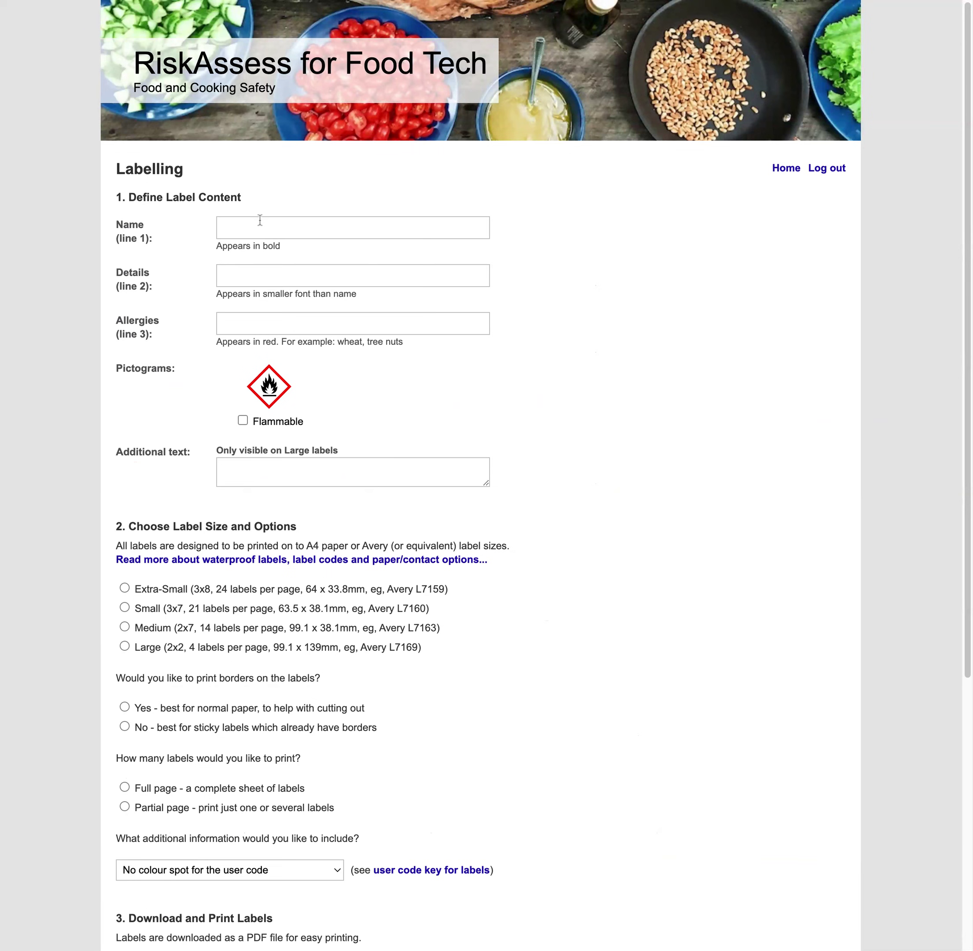
{"action": "left_click", "coordinate": [260, 223]}
{"action": "type", "text": "Plain Flour"}
{"action": "left_click", "coordinate": [265, 269]}
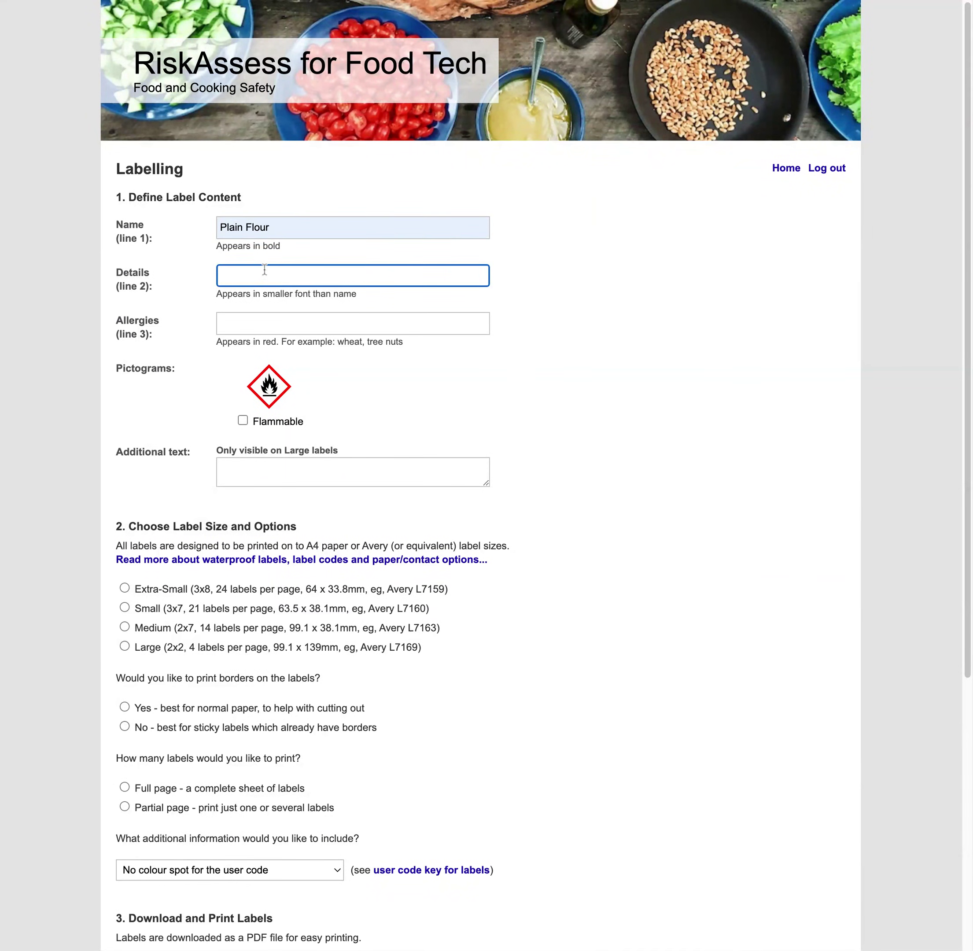
{"action": "type", "text": "Unbleached, triple sifted"}
{"action": "left_click", "coordinate": [276, 313]}
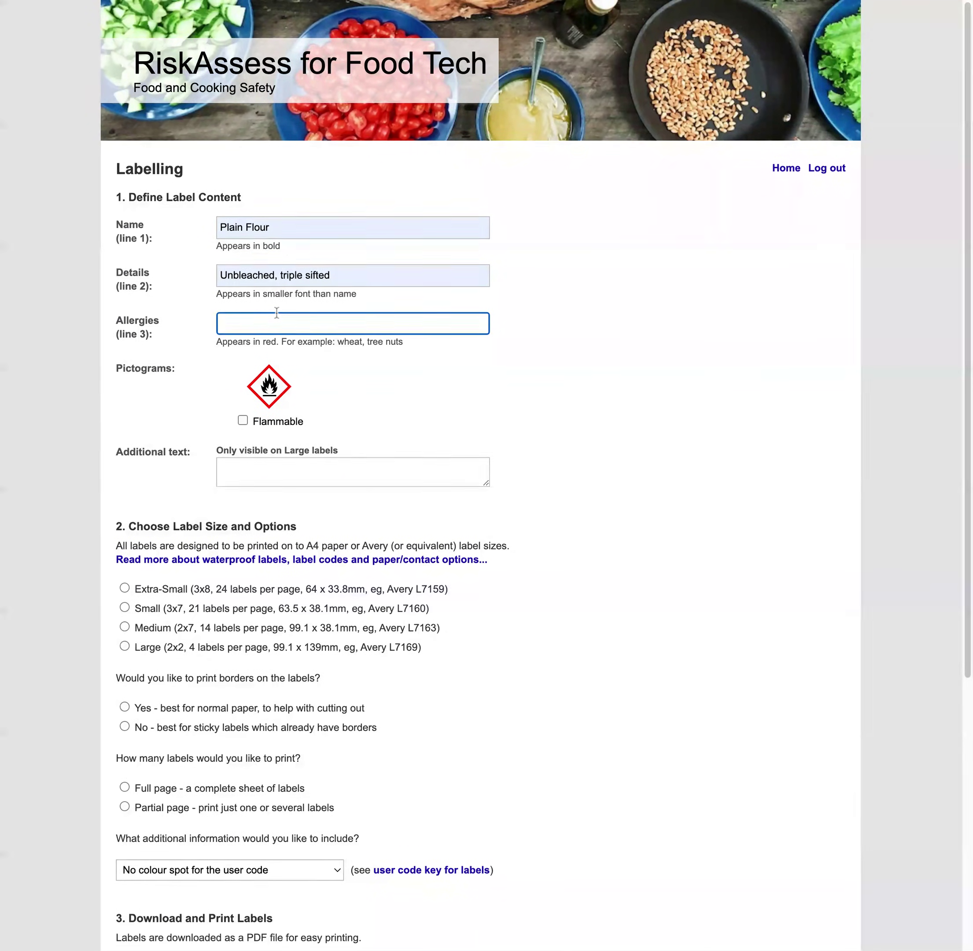
{"action": "type", "text": "Wheat, gluten"}
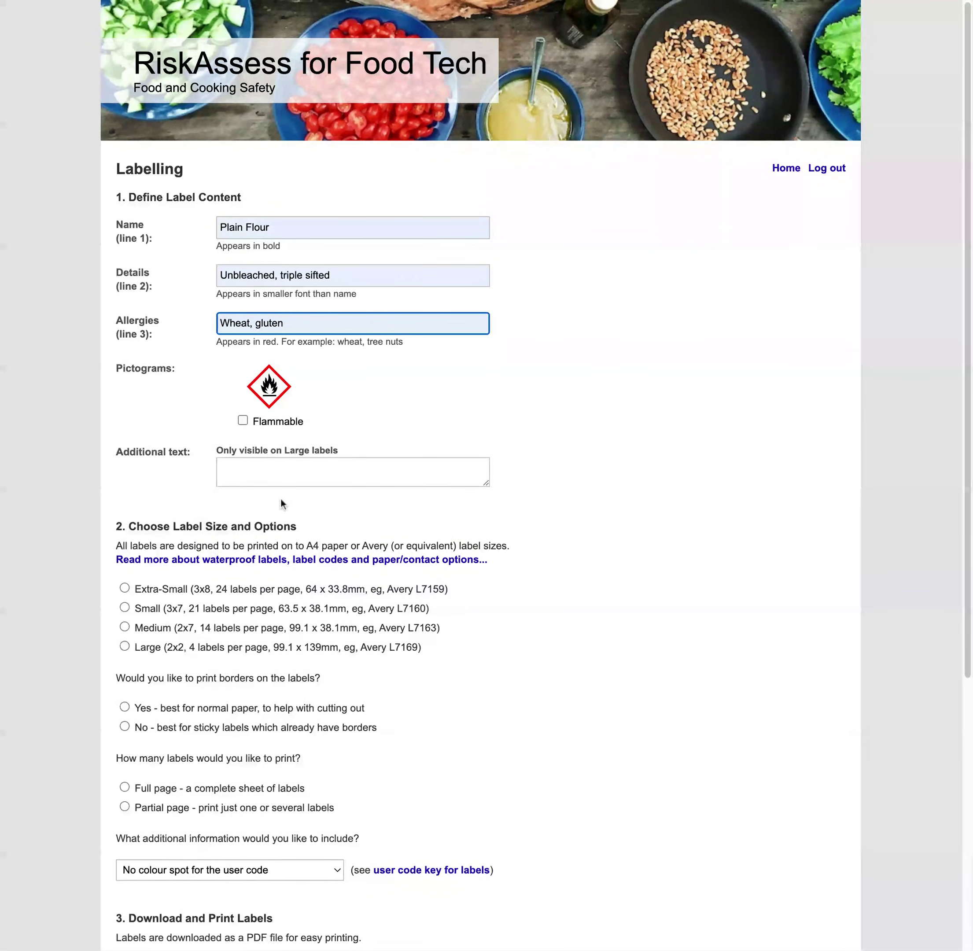
Choose large labels with borders on a full page and download them as a PDF
{"action": "left_click", "coordinate": [164, 650]}
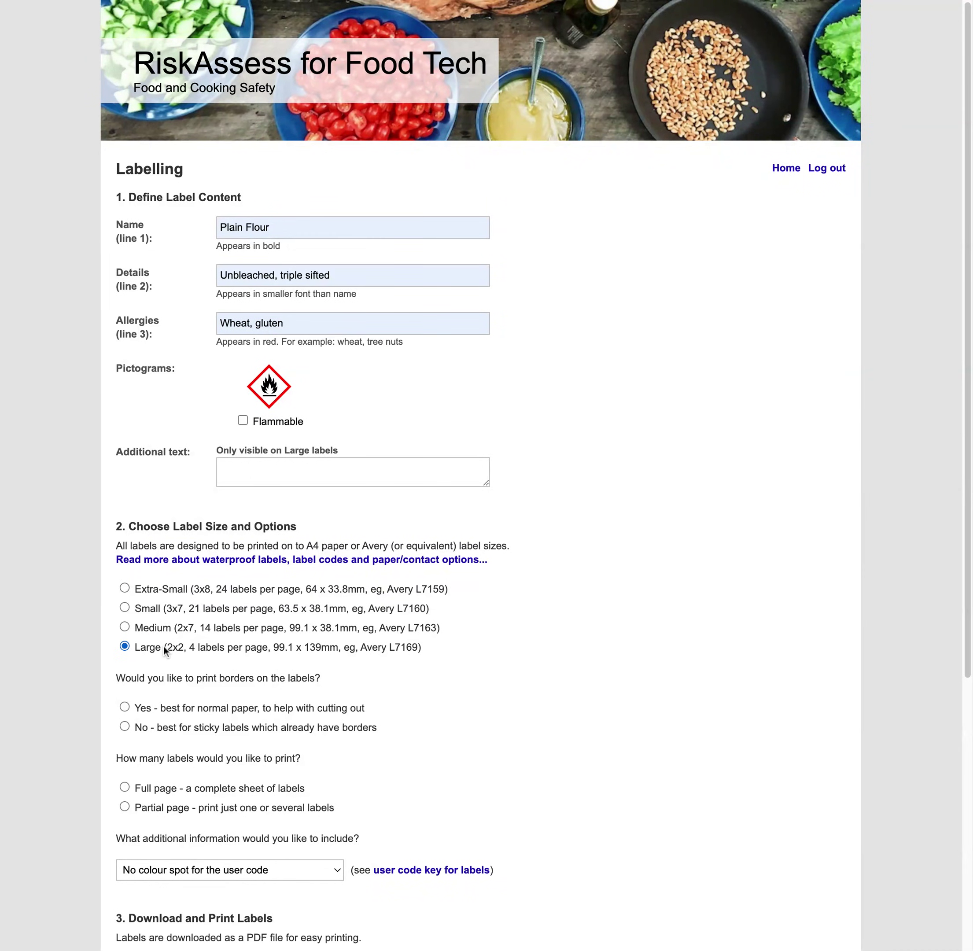
{"action": "left_click", "coordinate": [153, 707]}
{"action": "left_click", "coordinate": [149, 788]}
{"action": "scroll", "coordinate": [220, 788], "scroll_direction": "down", "scroll_amount": 5}
{"action": "left_click", "coordinate": [225, 793]}
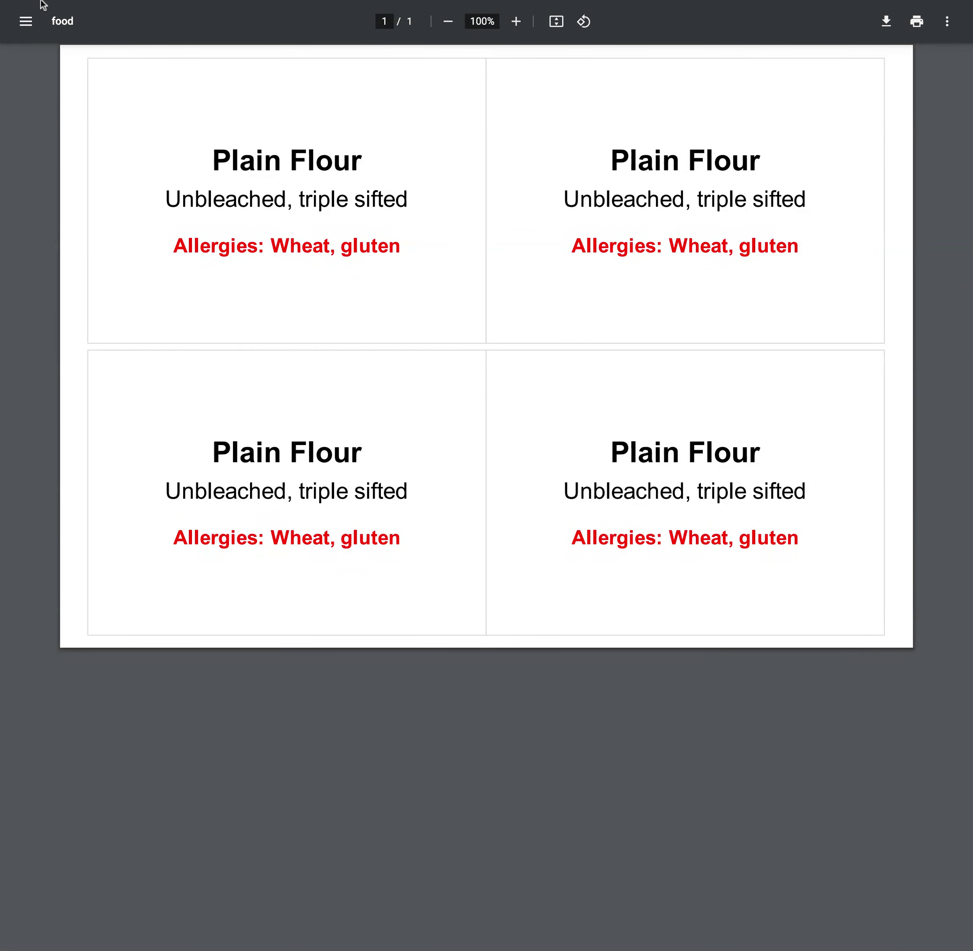
Close the label PDF and add the Flammable pictogram to the Plain Flour label
{"action": "key", "text": "ctrl+w"}
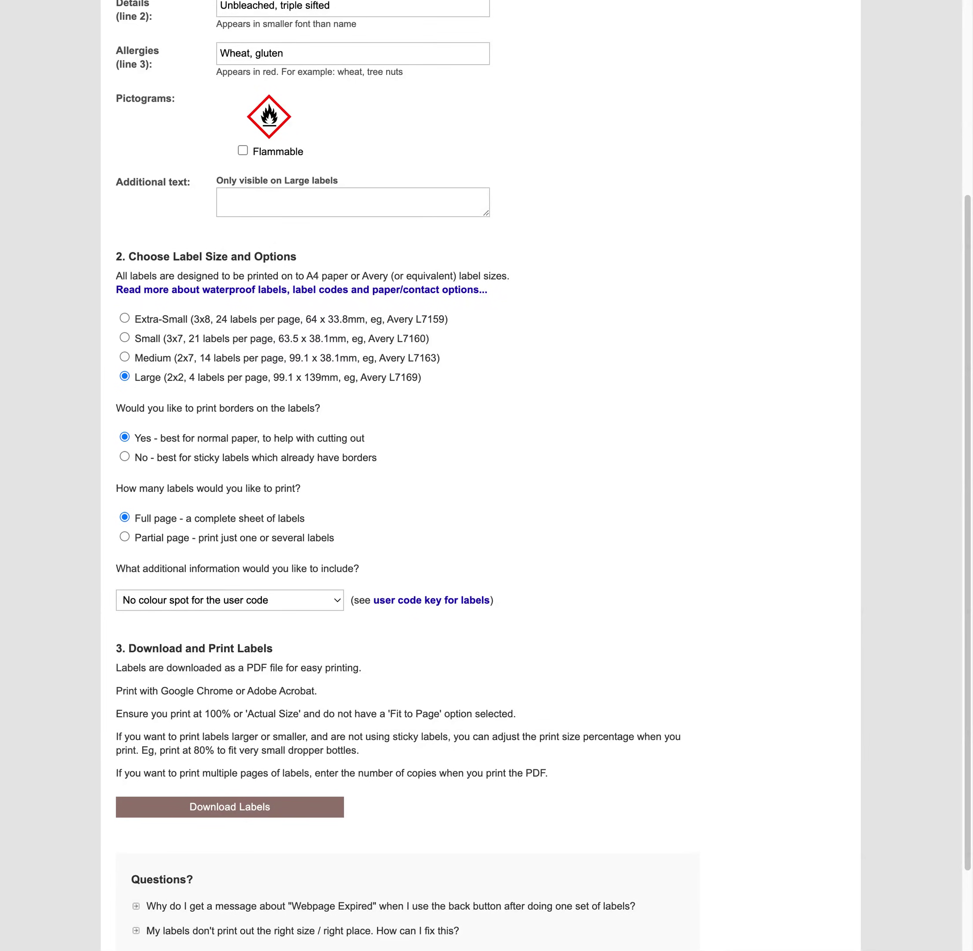
{"action": "scroll", "coordinate": [301, 436], "scroll_direction": "up", "scroll_amount": 3}
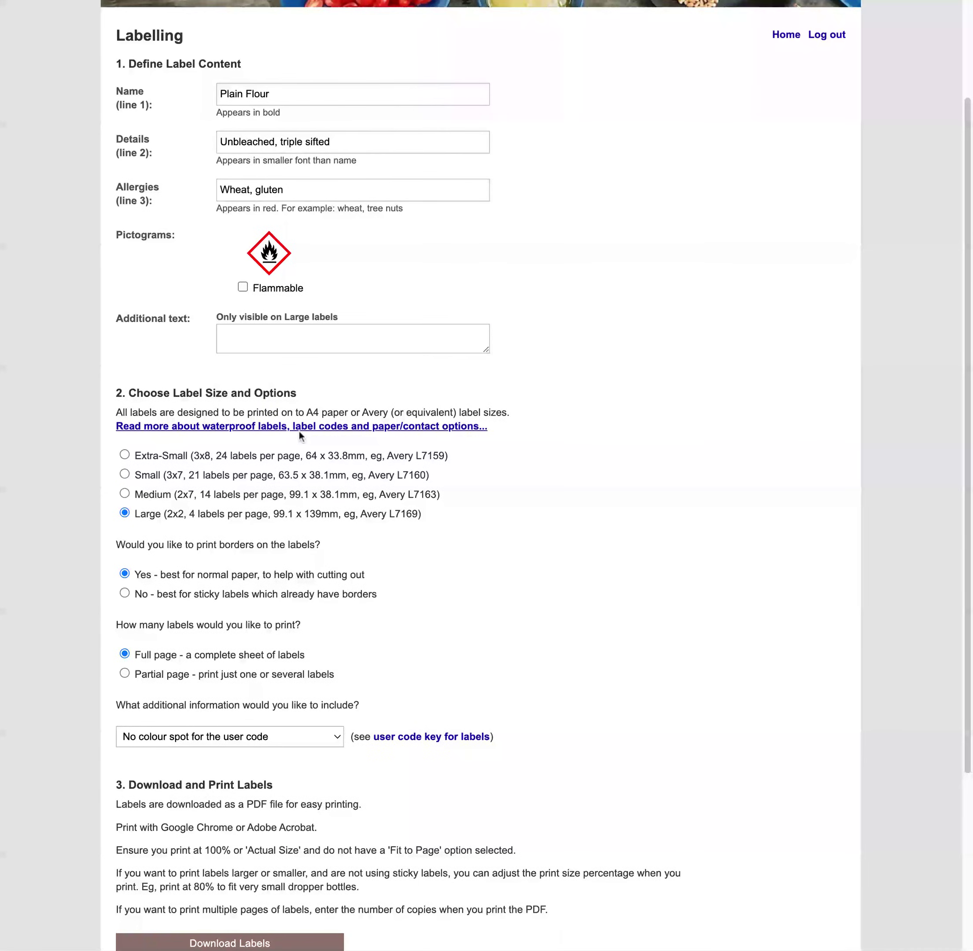
{"action": "left_click", "coordinate": [242, 287]}
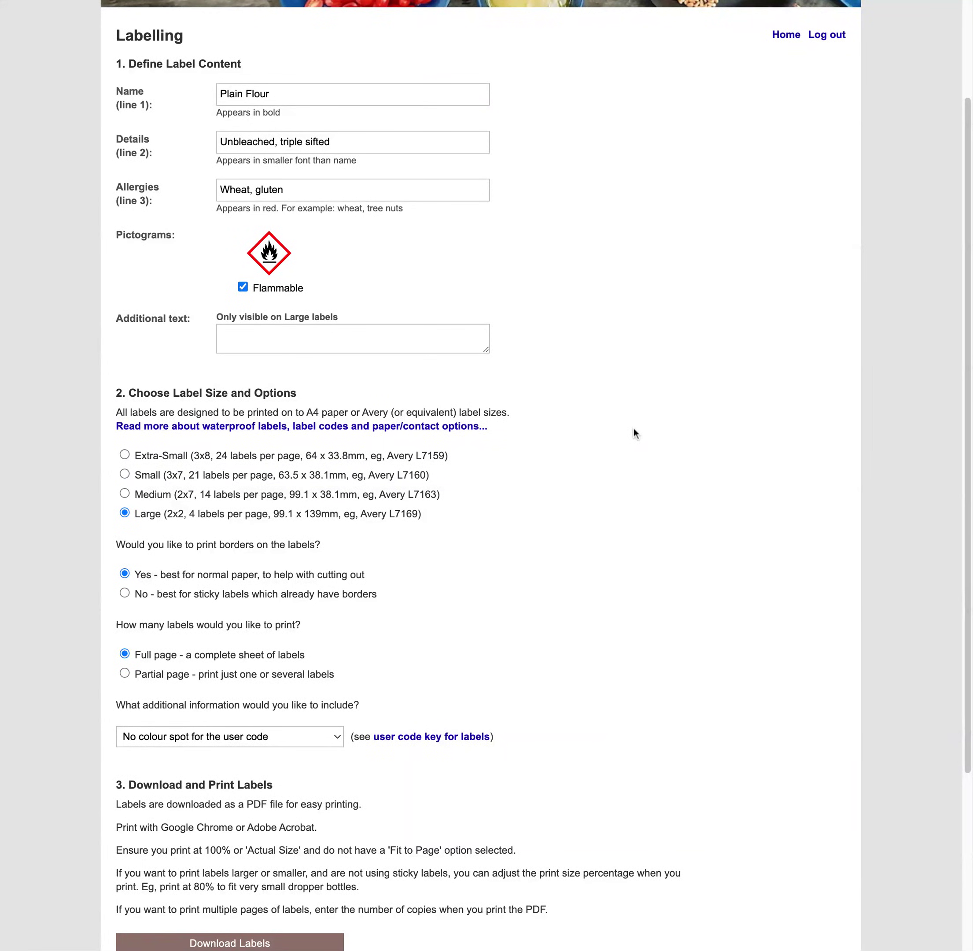